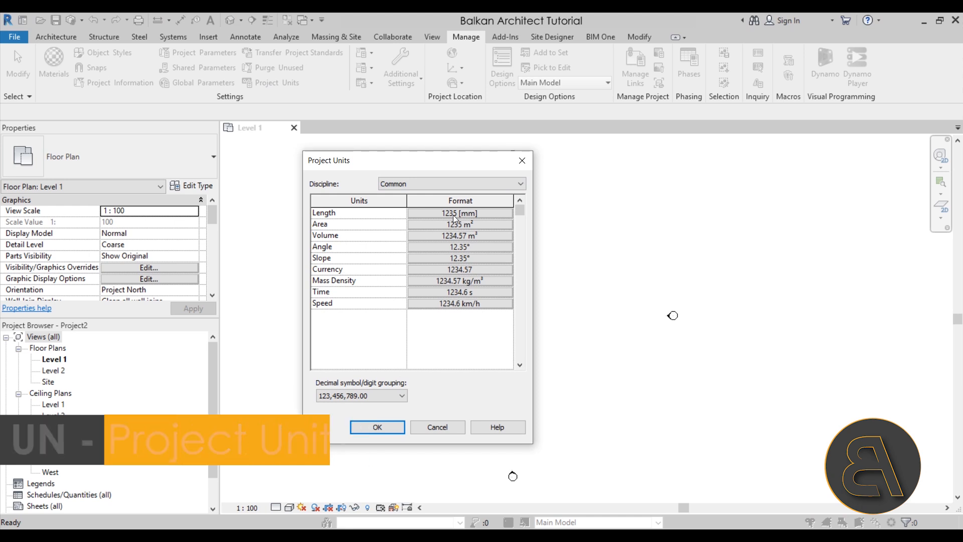
Set the project's length units to centimeters with 0 decimal places.
click(316, 240)
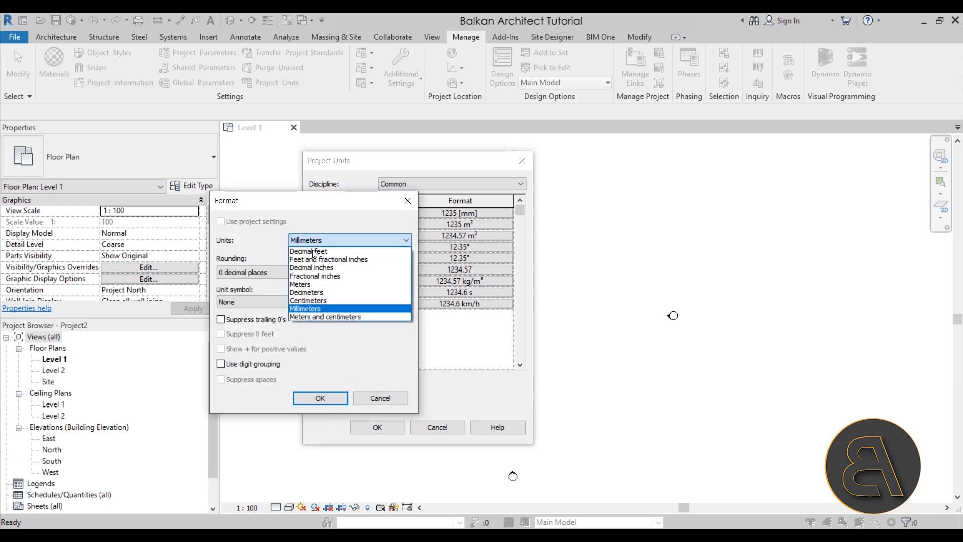
click(311, 300)
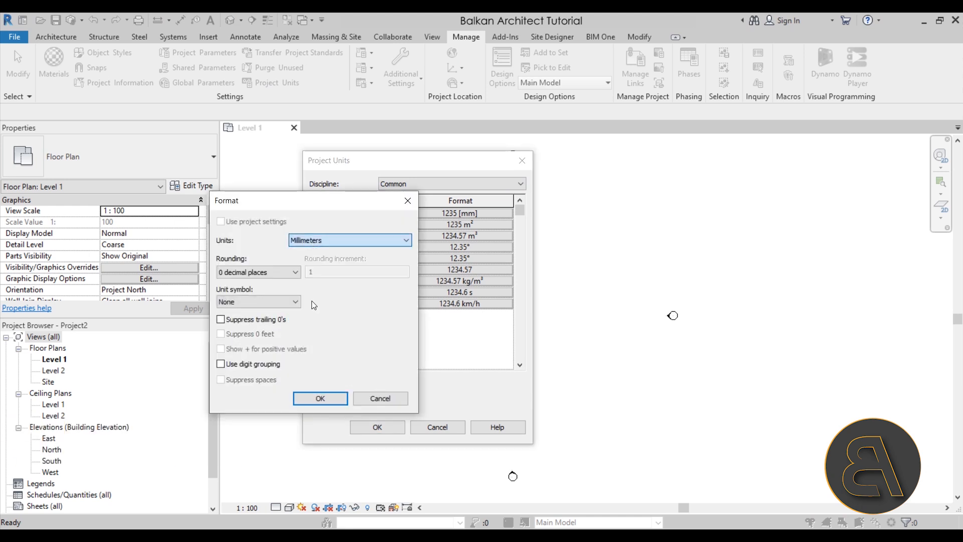
click(323, 396)
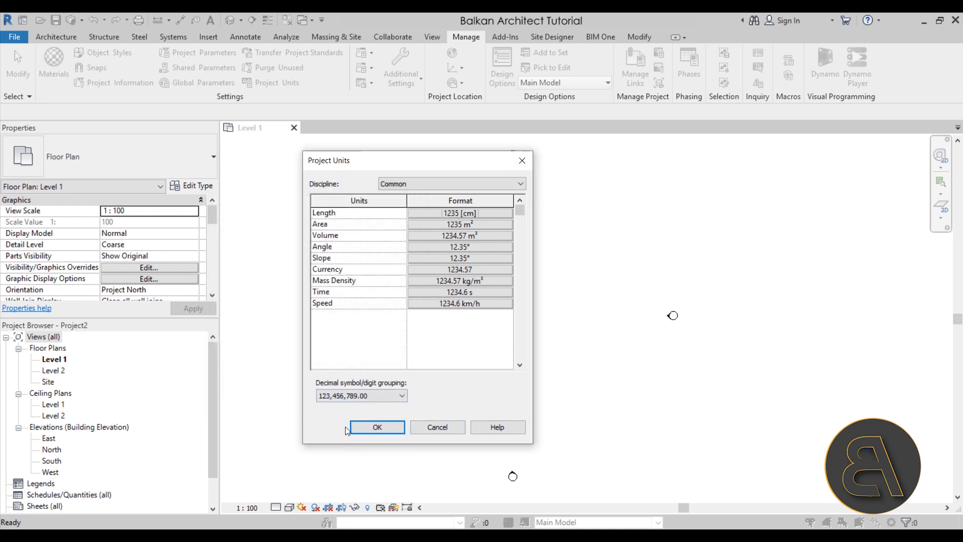
click(374, 427)
middle_drag(520, 365, 460, 368)
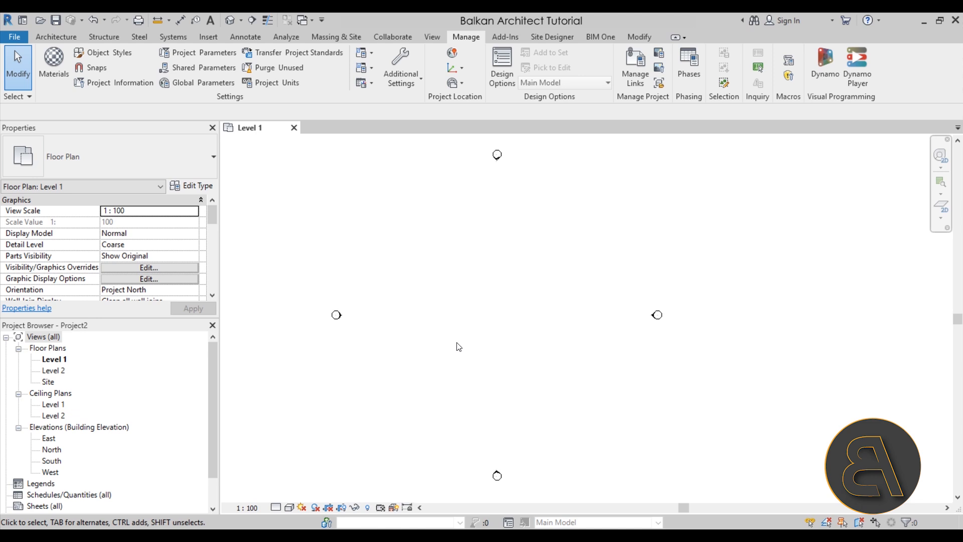
Load the Dead_Tree_8172 family from the Desktop into the project.
click(56, 37)
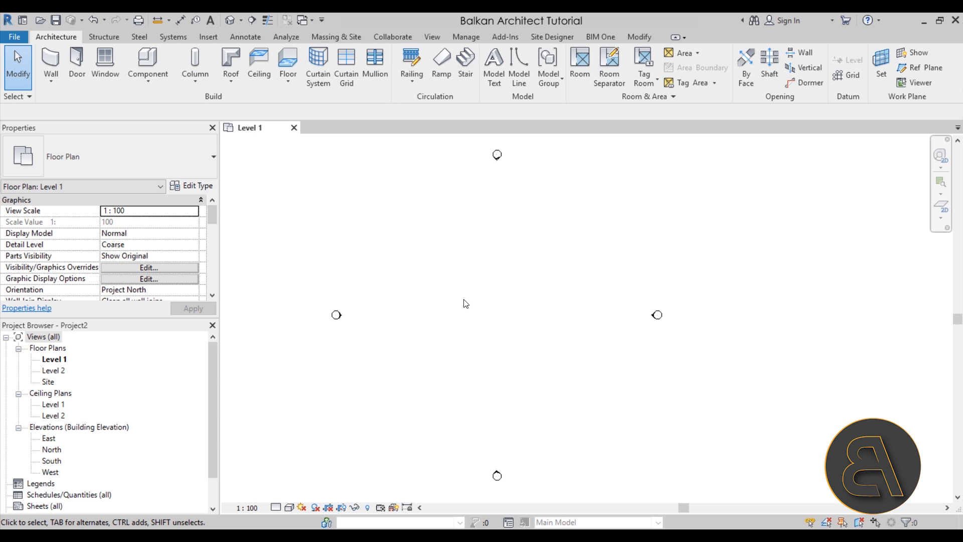
click(208, 36)
click(517, 68)
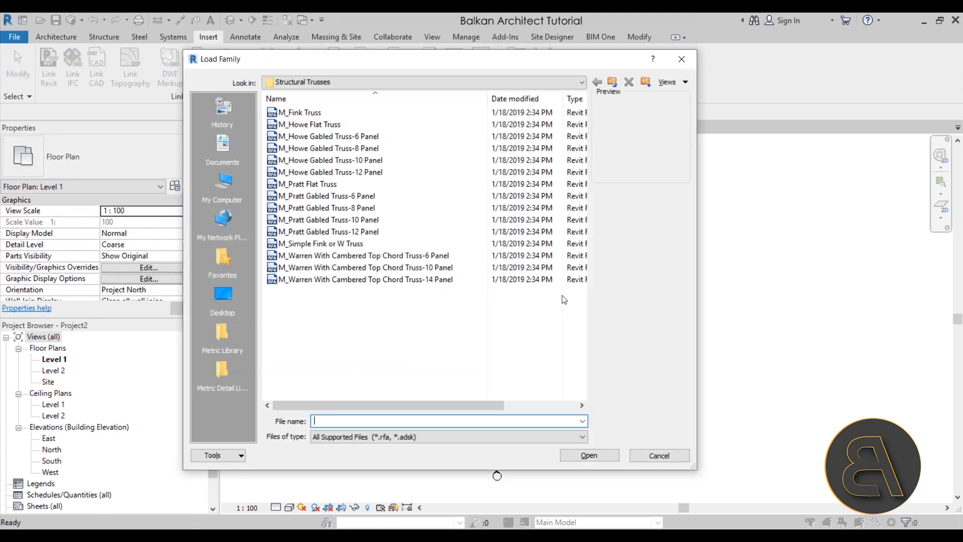
click(227, 308)
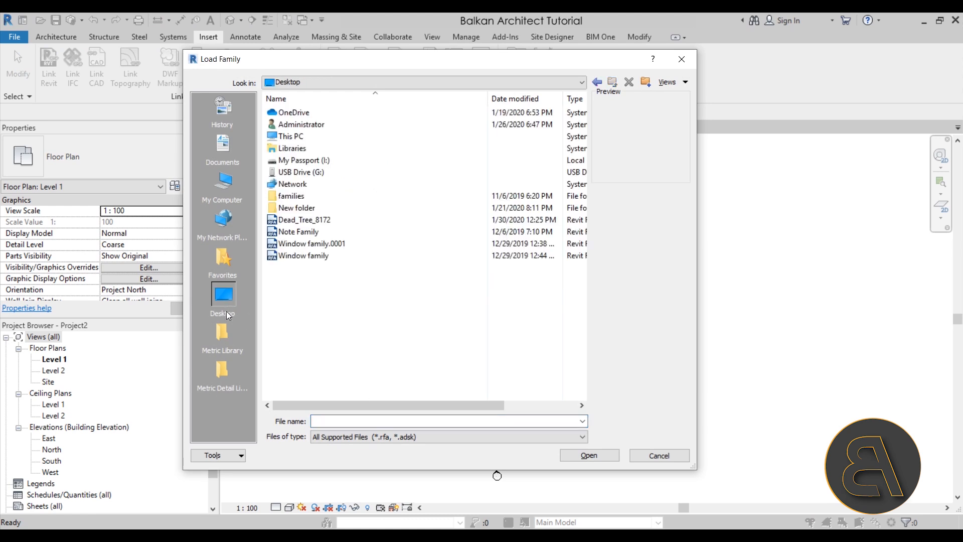
click(290, 222)
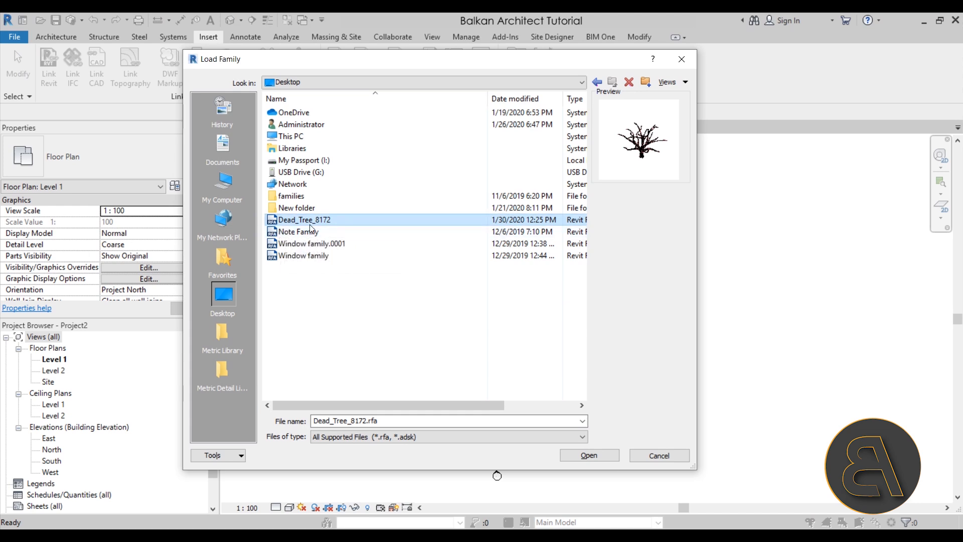
click(583, 457)
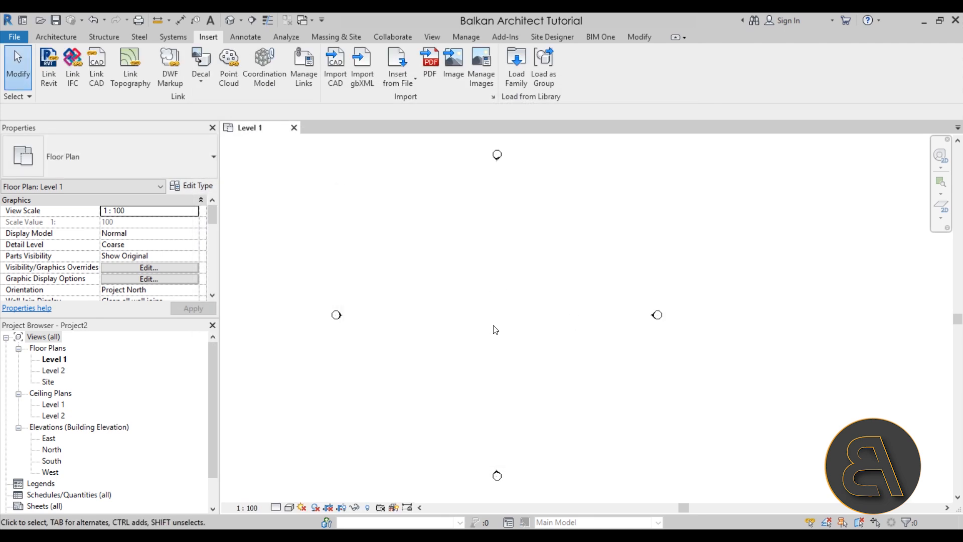
Place one Dead_Tree_8172 component on Level 1, centred between the four elevation markers.
click(62, 41)
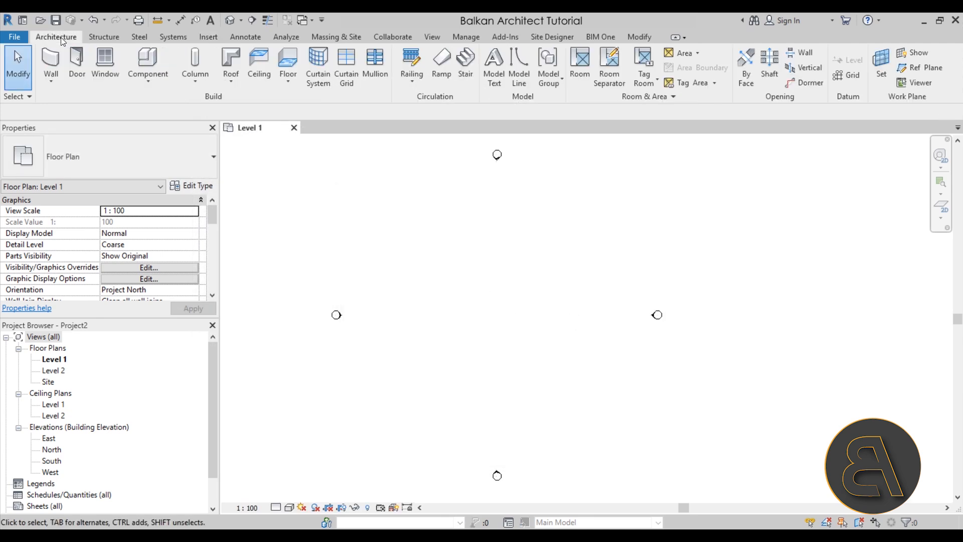
click(148, 59)
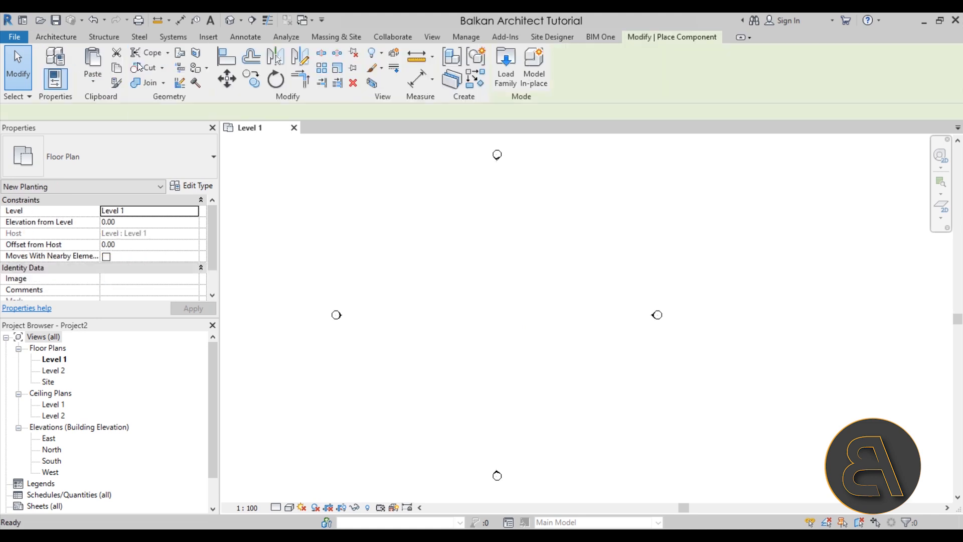
click(499, 312)
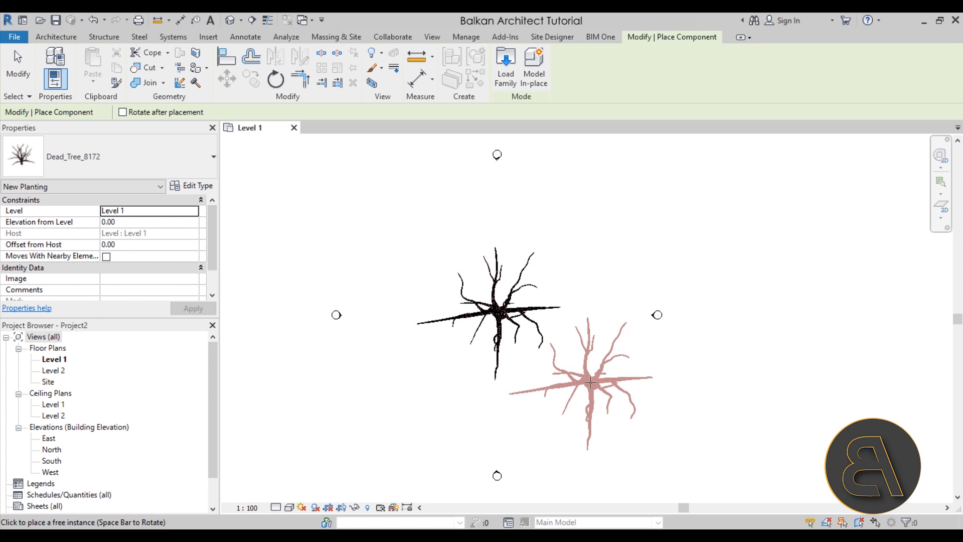
key(Escape)
key(Escape)
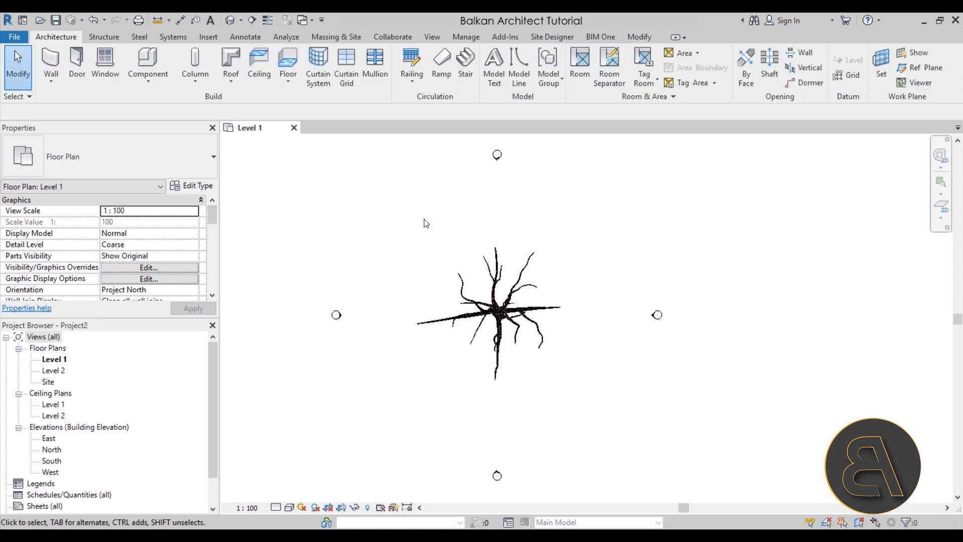
Open the default 3D view and examine the placed tree from several angles.
click(230, 22)
shift+middle_drag(677, 406, 532, 383)
scroll(563, 358, up, 6)
scroll(644, 311, down, 2)
shift+middle_drag(699, 408, 667, 374)
Open the South elevation and examine how the tree's trunk and branches sit relative to Level 1 and Level 2.
double_click(50, 472)
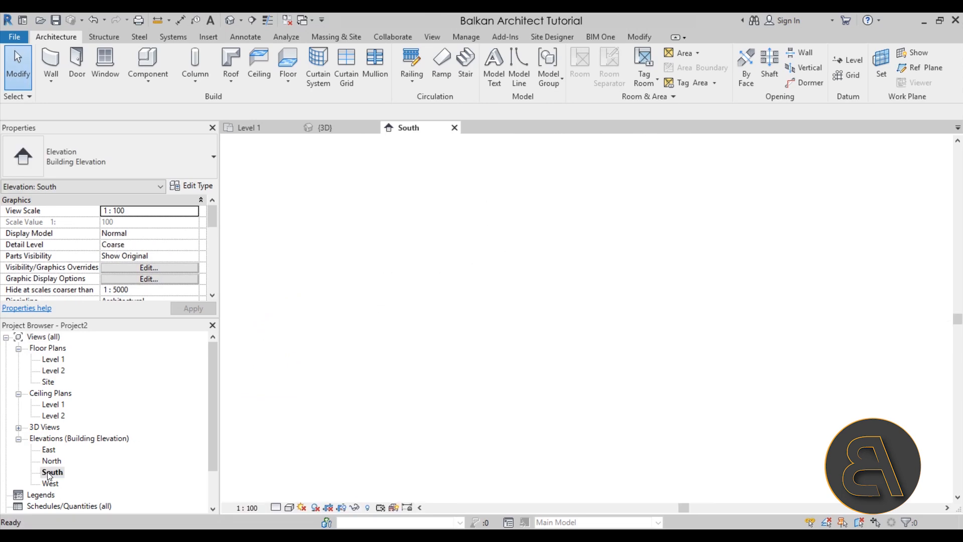
scroll(576, 365, down, 2)
scroll(563, 366, up, 1)
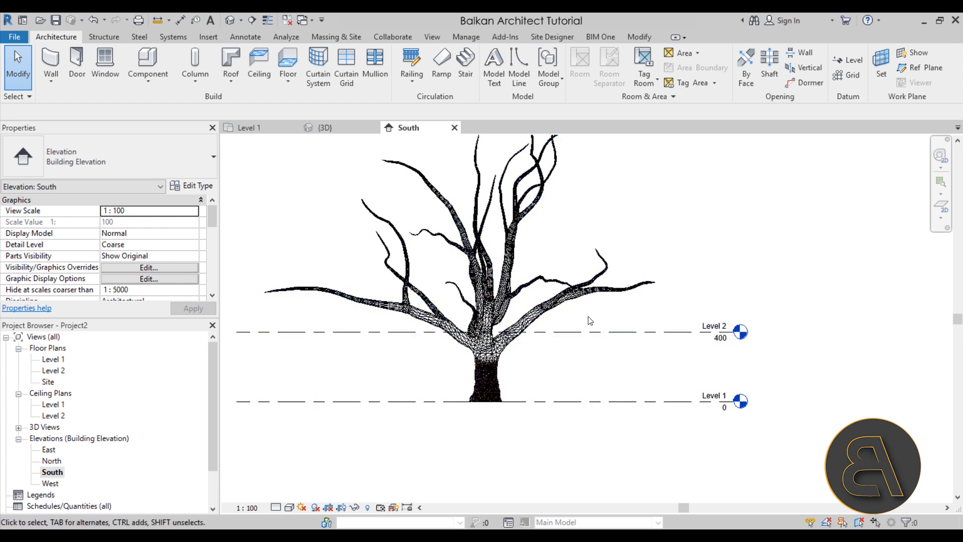
middle_drag(597, 357, 611, 348)
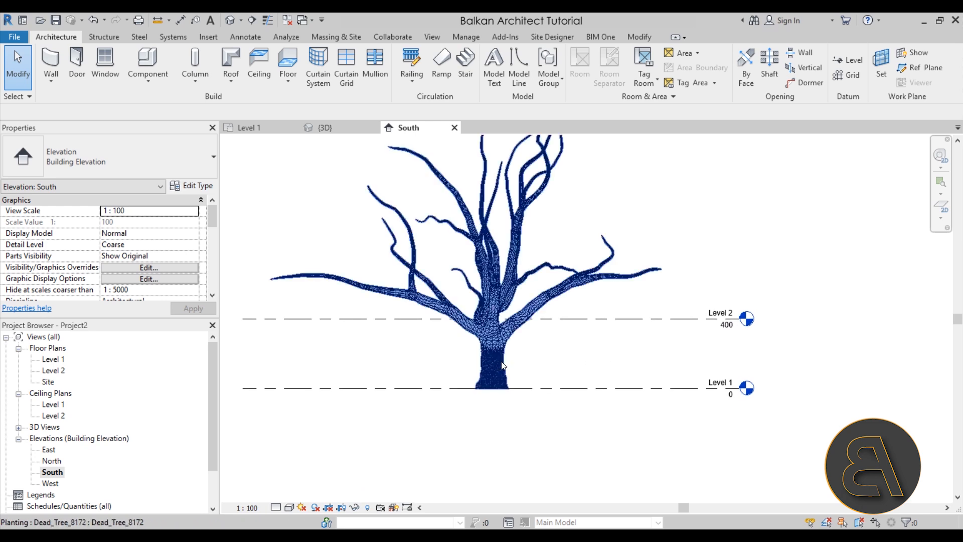
click(399, 246)
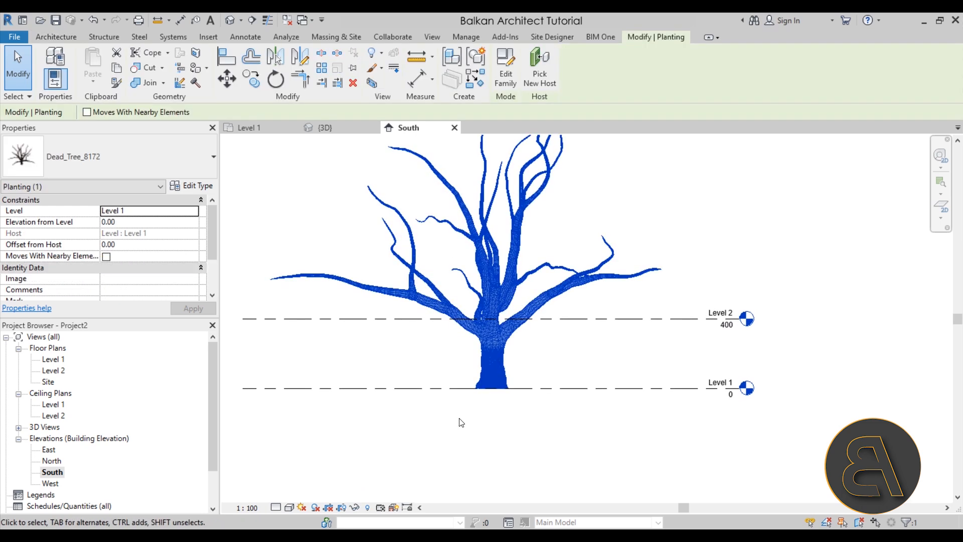
middle_drag(482, 427, 499, 387)
click(665, 368)
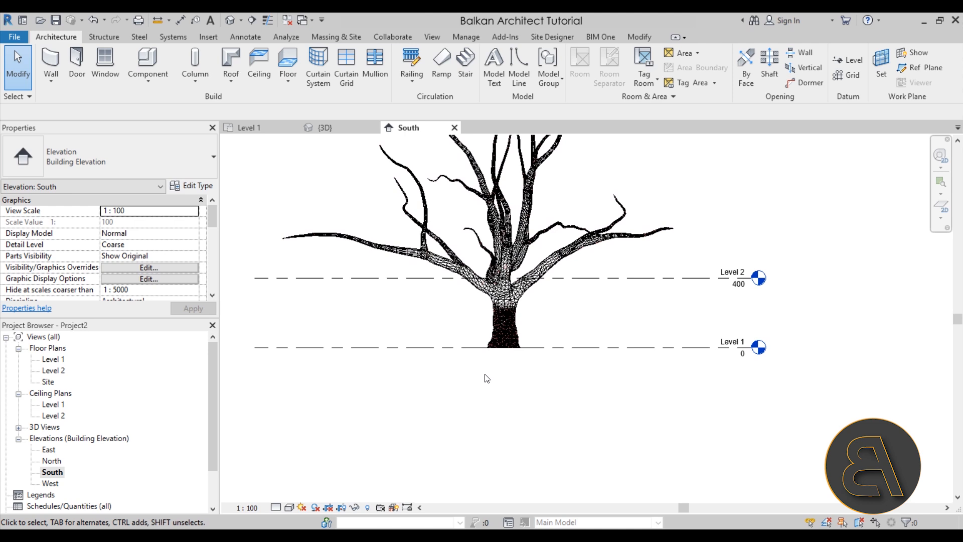
Lower the tree by setting its offset from host to -450 cm.
click(530, 324)
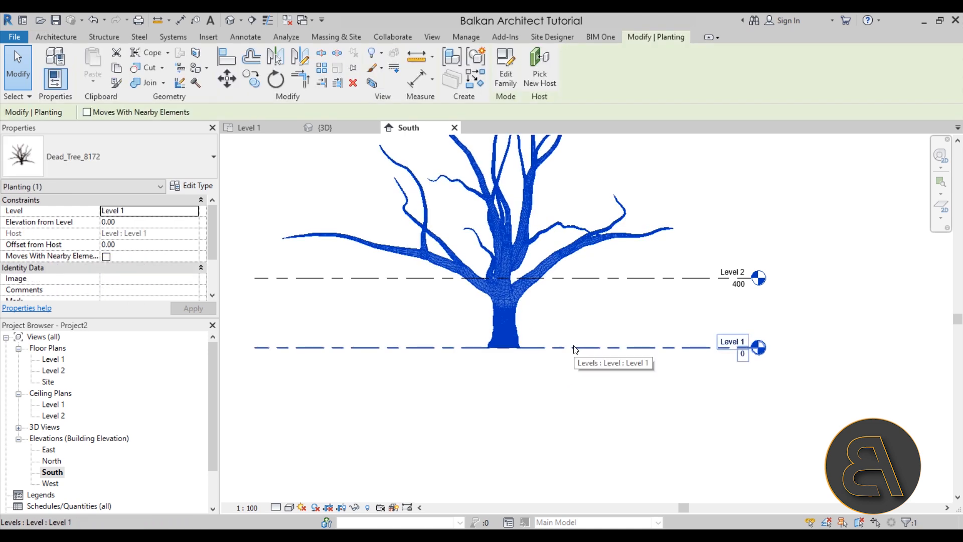
middle_drag(483, 398, 533, 325)
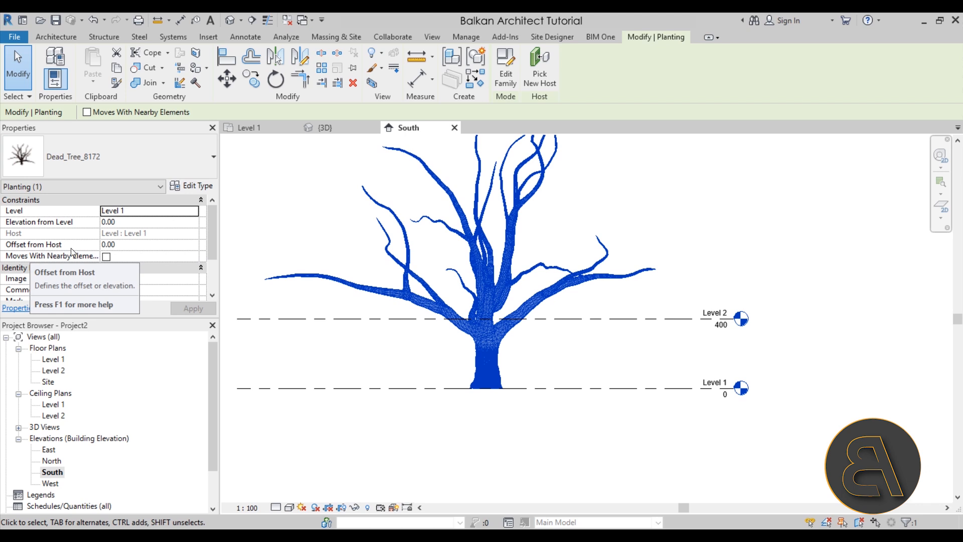
click(135, 244)
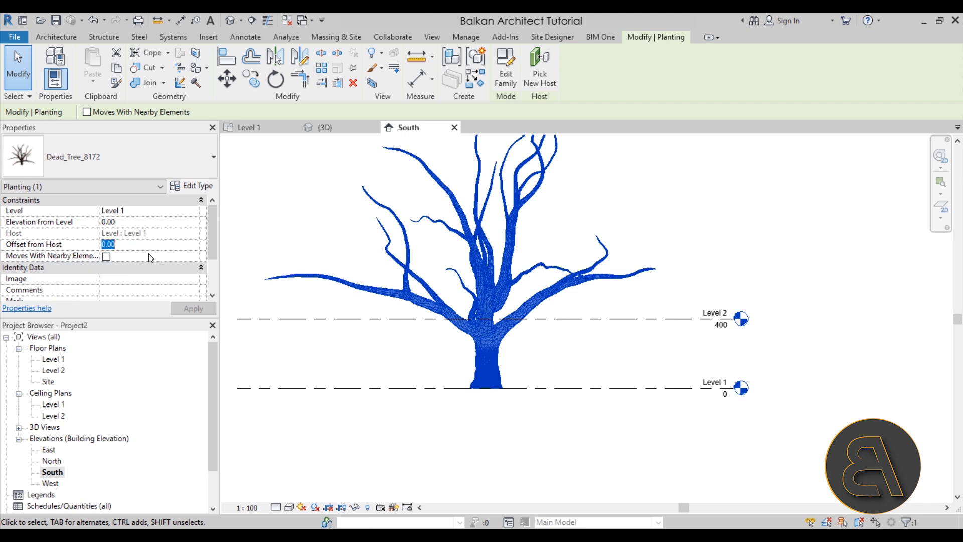
text(-450)
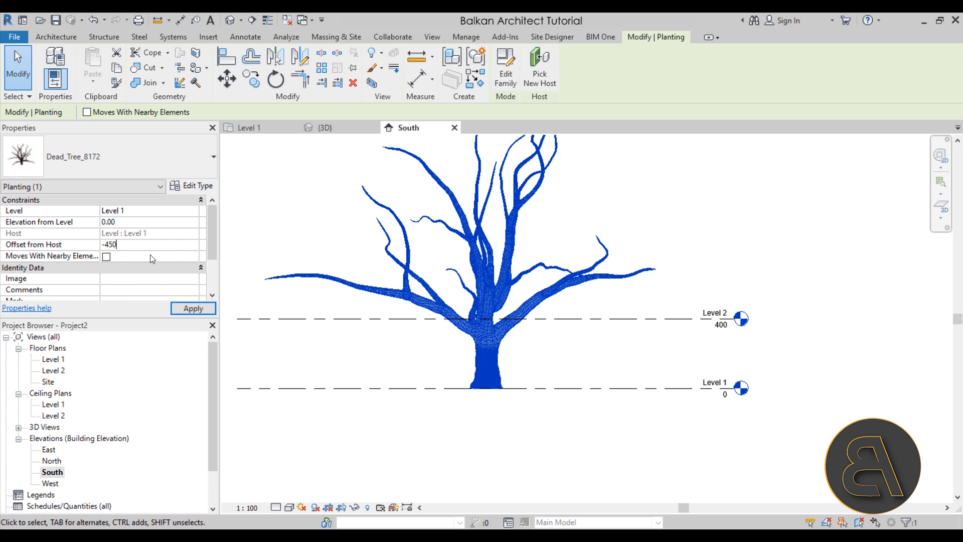
click(190, 308)
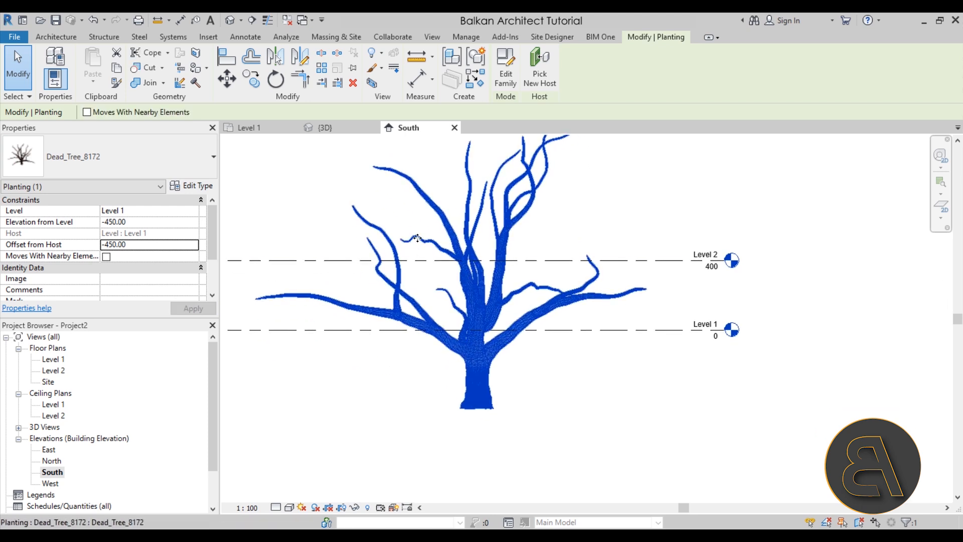
middle_drag(409, 383, 426, 375)
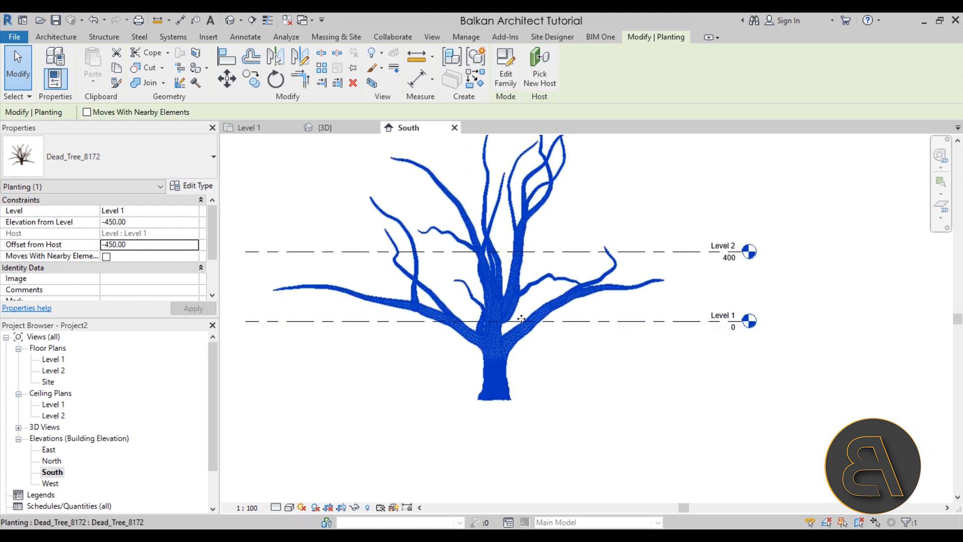
click(552, 327)
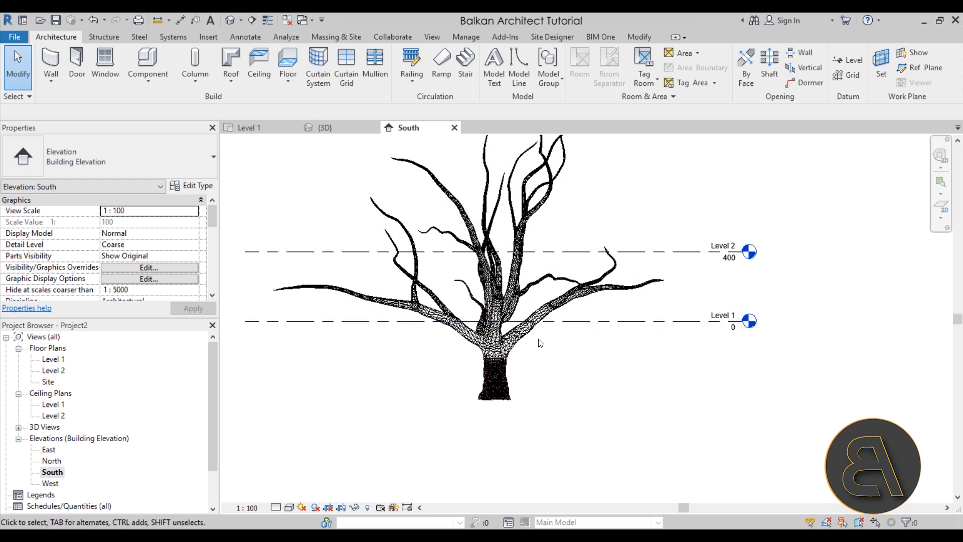
Set the elevation of Level 2 to 260 cm.
mouse_move(521, 350)
middle_down()
mouse_move(538, 316)
mouse_move(518, 363)
middle_up()
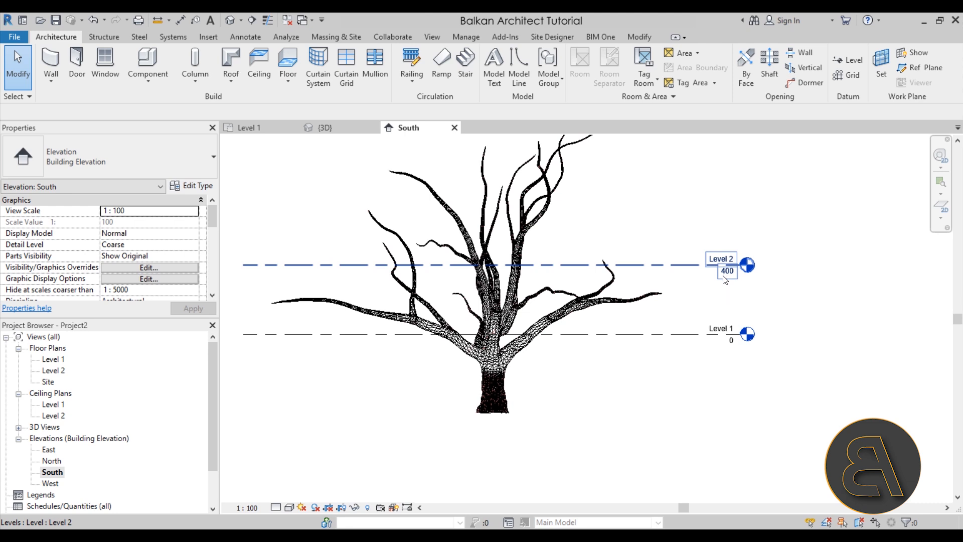
click(681, 264)
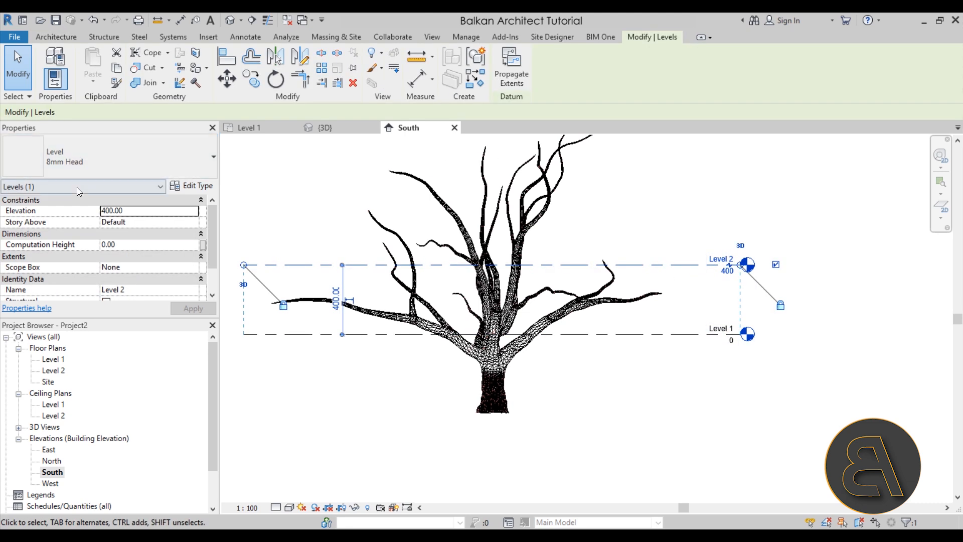
click(136, 214)
text(260)
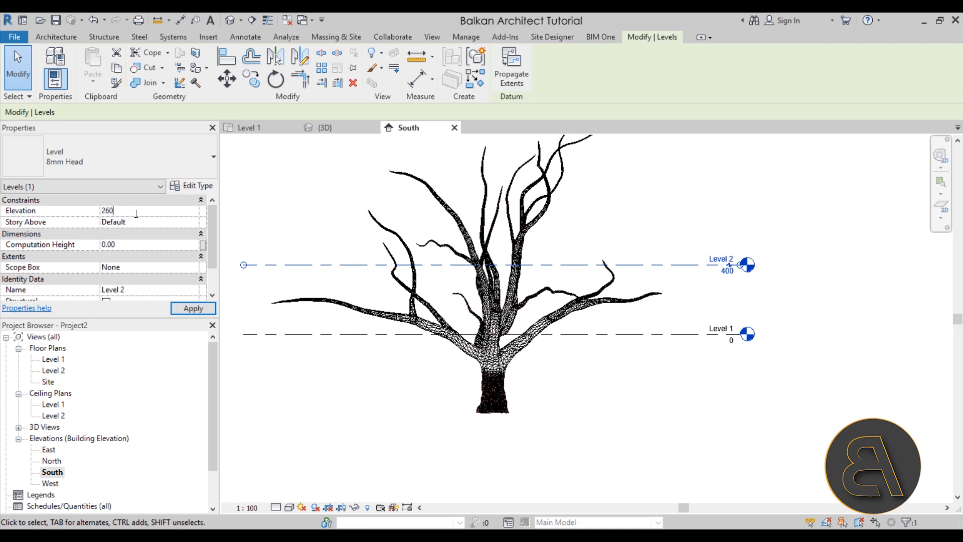
click(183, 309)
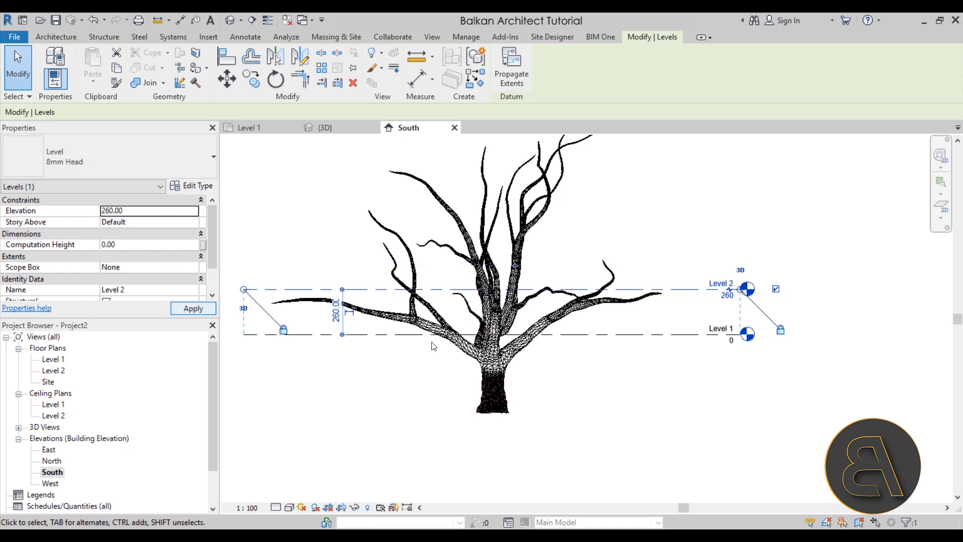
click(602, 408)
Create a new level at the base of the trunk by picking Level 1 with a 450 cm downward offset.
middle_drag(591, 394, 645, 342)
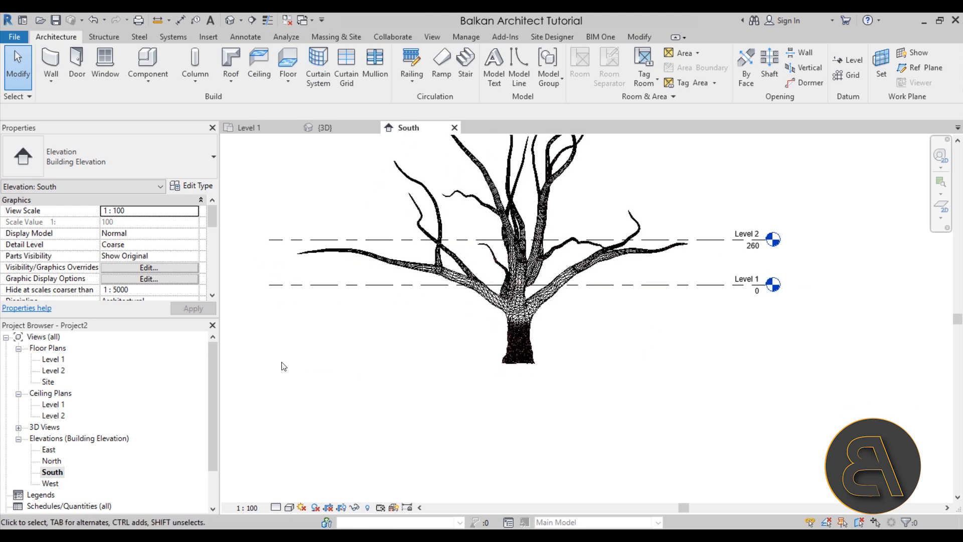
click(851, 62)
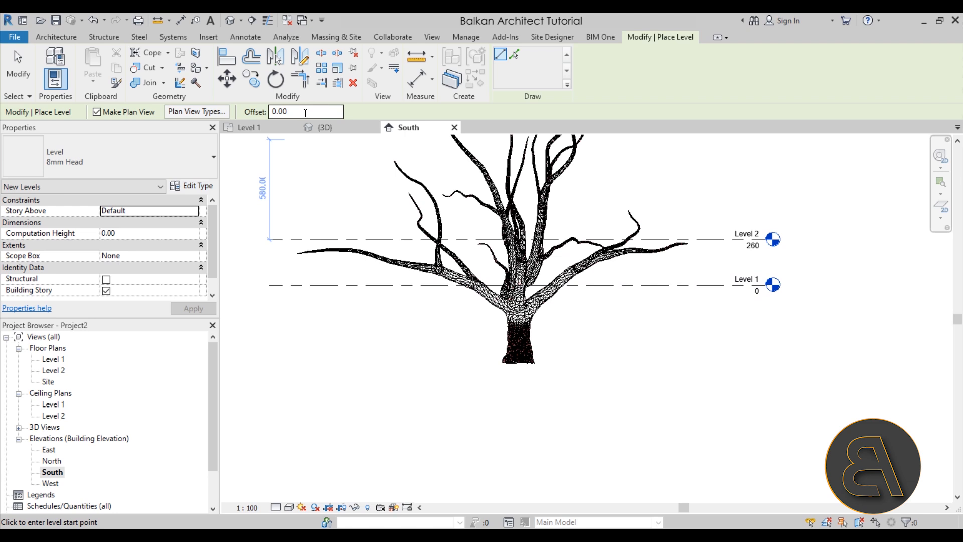
drag(306, 114, 272, 112)
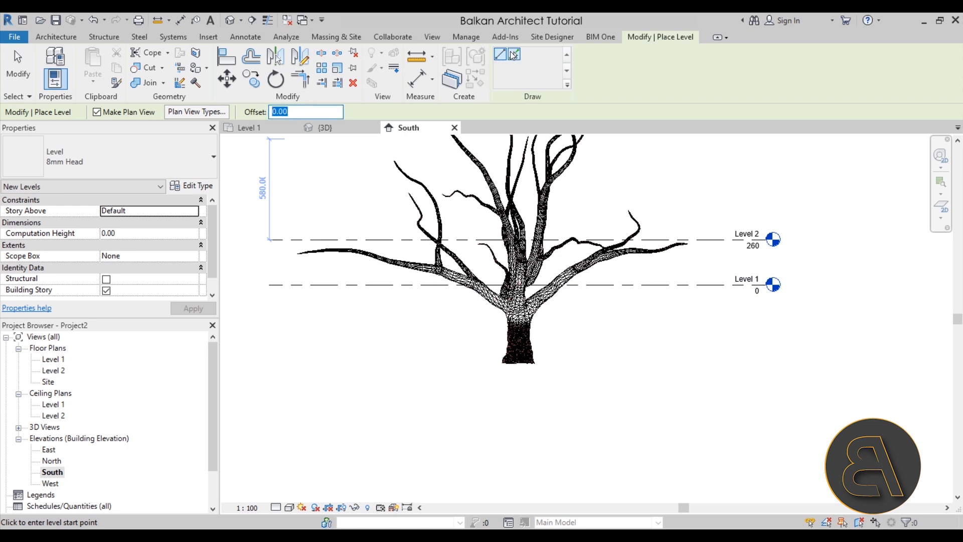
click(515, 54)
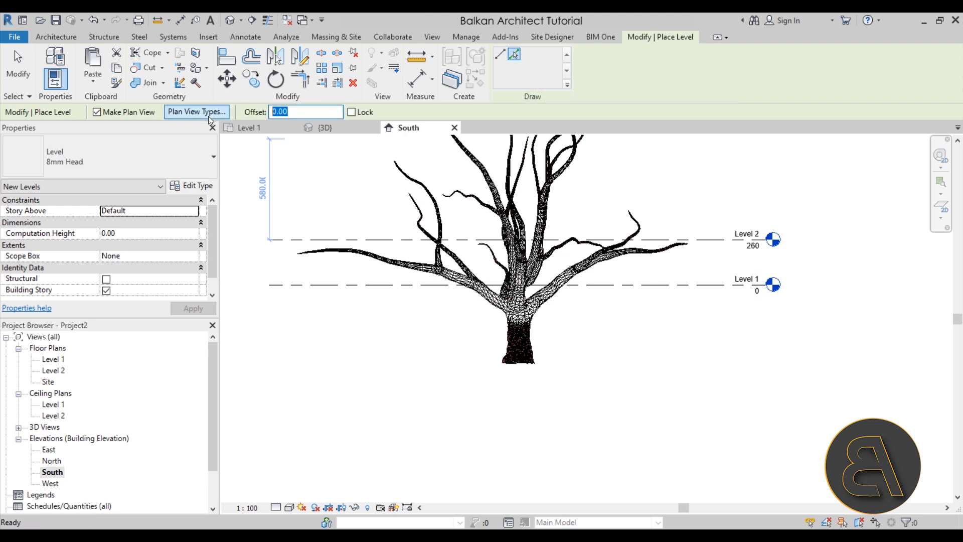
text(450)
key(Return)
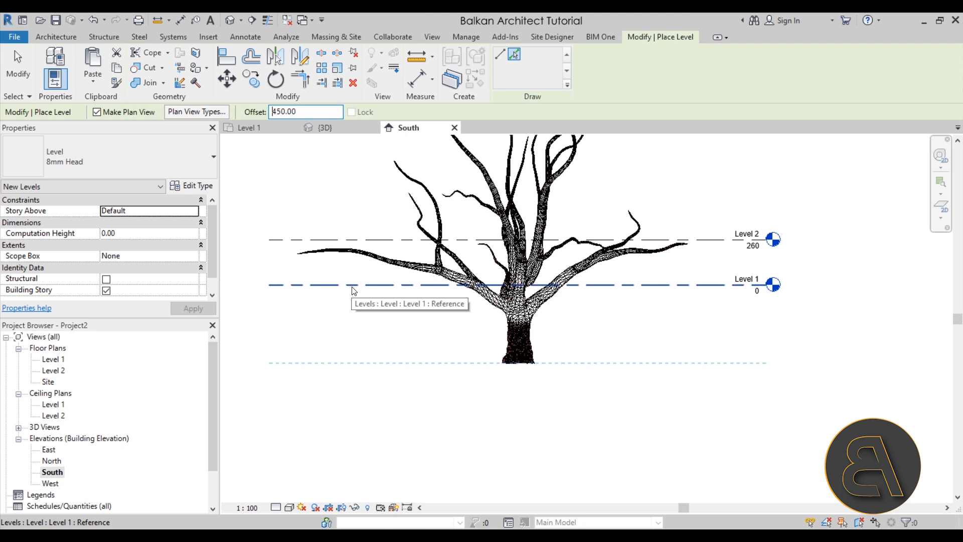
click(382, 285)
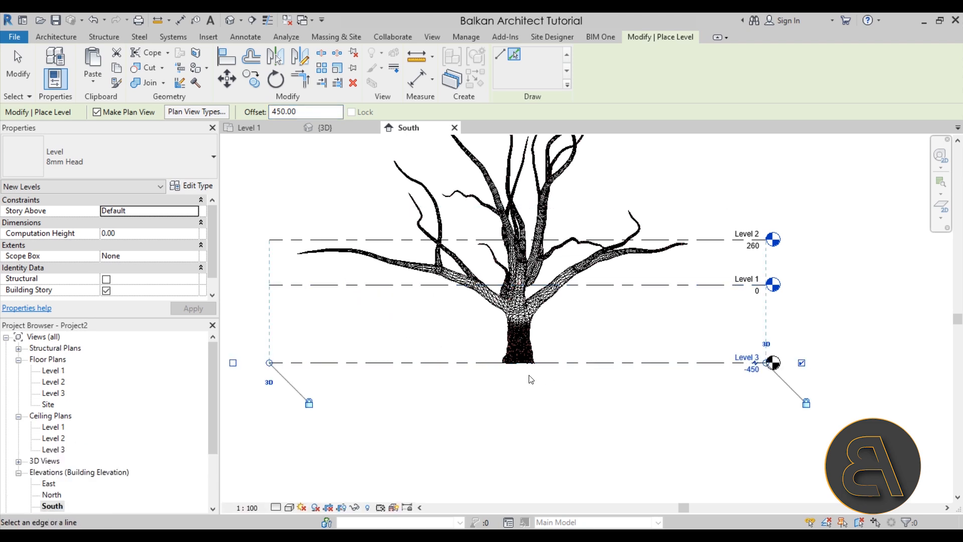
Rename the lowest level at the trunk's base as Ground level and rename its corresponding views to match.
key(Escape)
key(Escape)
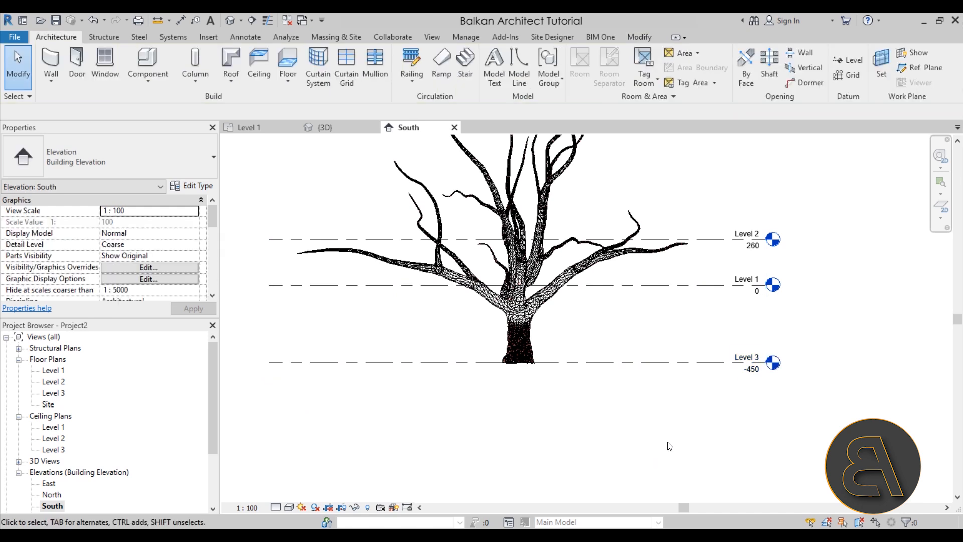
double_click(747, 355)
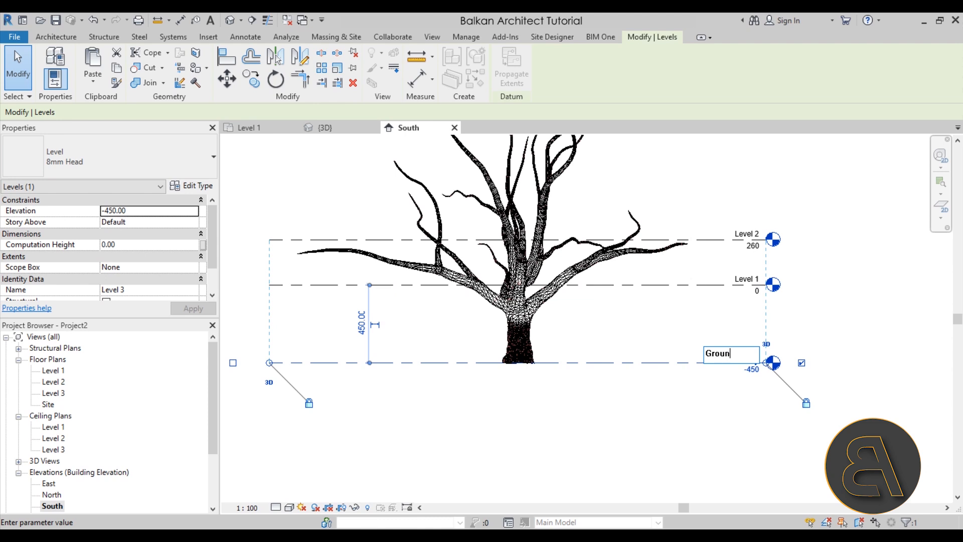
text(Ground level)
key(Return)
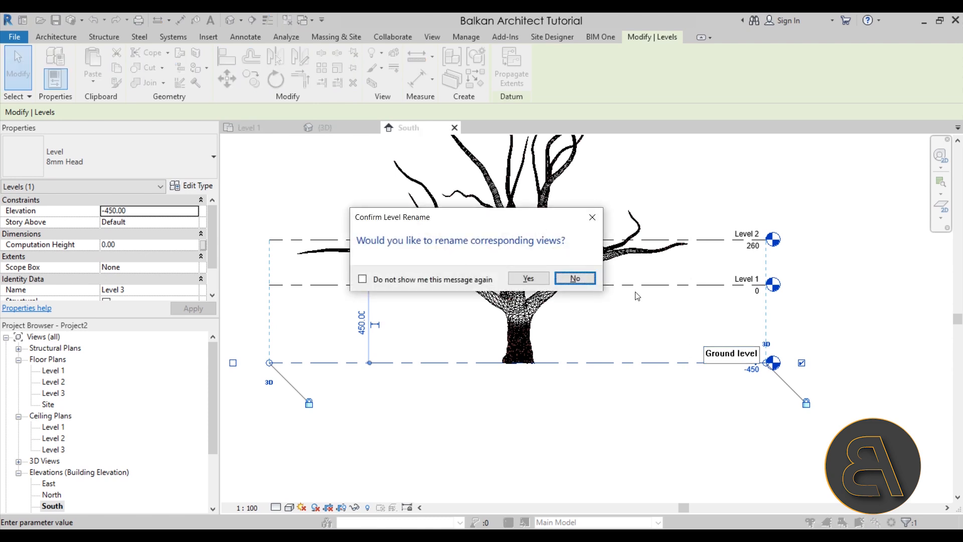
click(528, 278)
key(Escape)
Examine how the trunk and main branches sit relative to Level 1, Level 2 and Ground level in the South elevation.
click(747, 277)
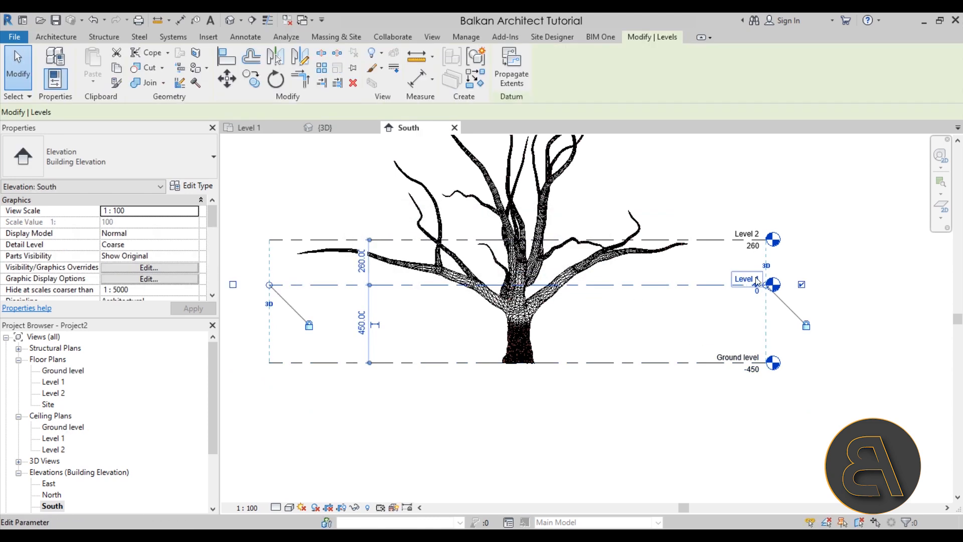
click(700, 327)
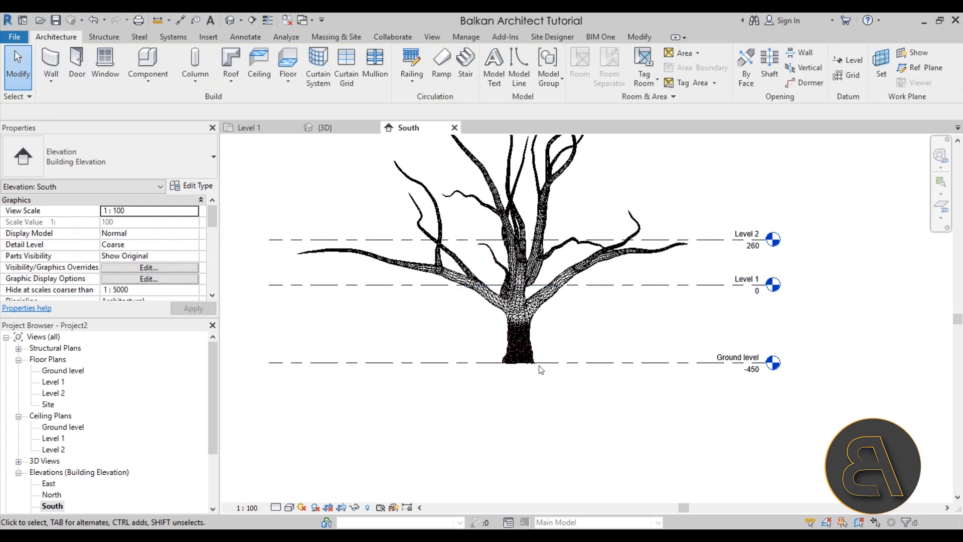
middle_drag(615, 335, 575, 375)
scroll(559, 388, up, 5)
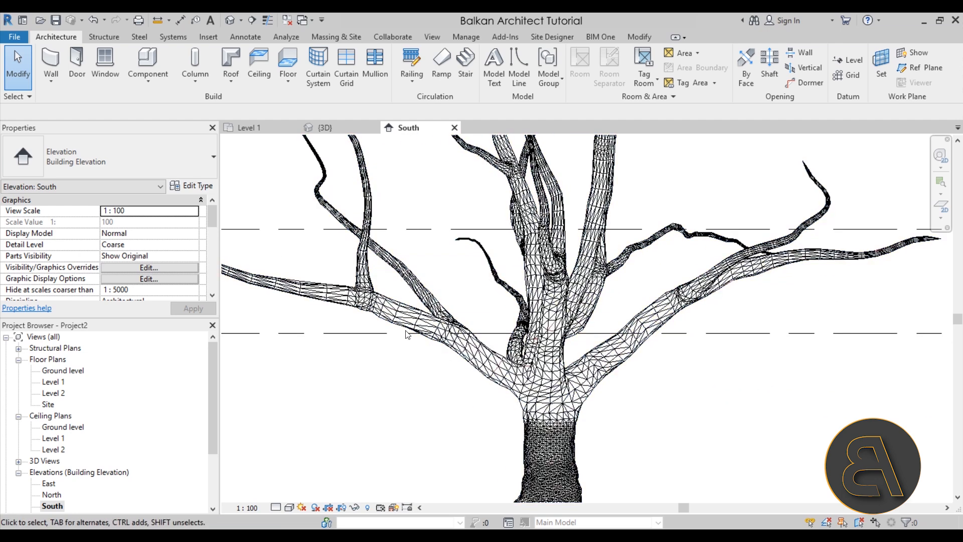
scroll(485, 380, down, 3)
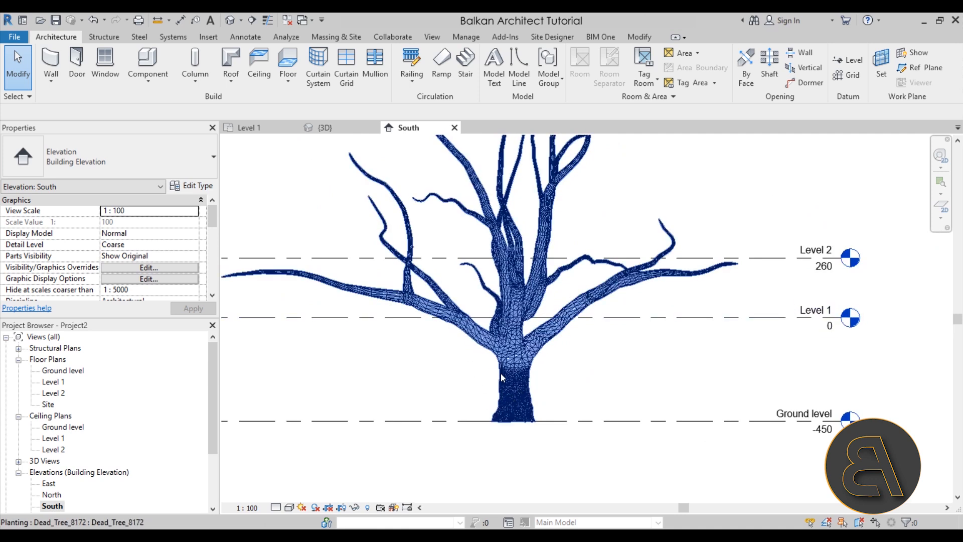
mouse_move(453, 390)
middle_down()
mouse_move(482, 394)
mouse_move(462, 386)
middle_up()
scroll(458, 384, down, 1)
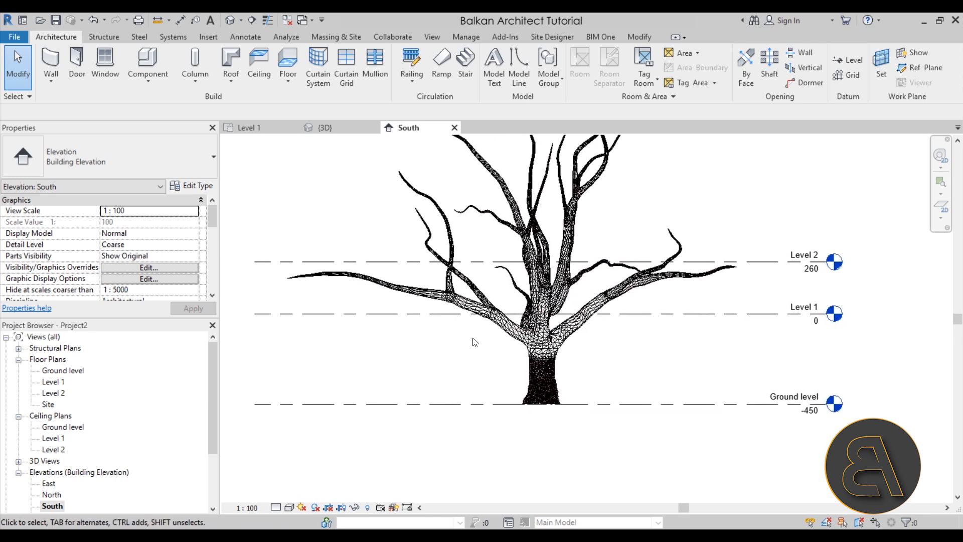
Open the 3D view and examine the tree's fork and branches from several sides for a place to build.
click(340, 128)
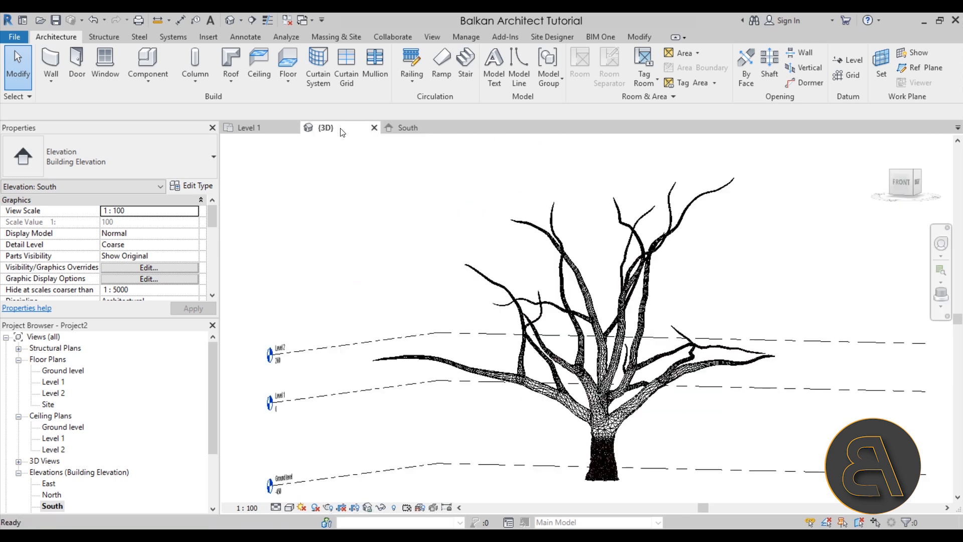
shift+middle_drag(532, 466, 627, 334)
scroll(623, 330, up, 5)
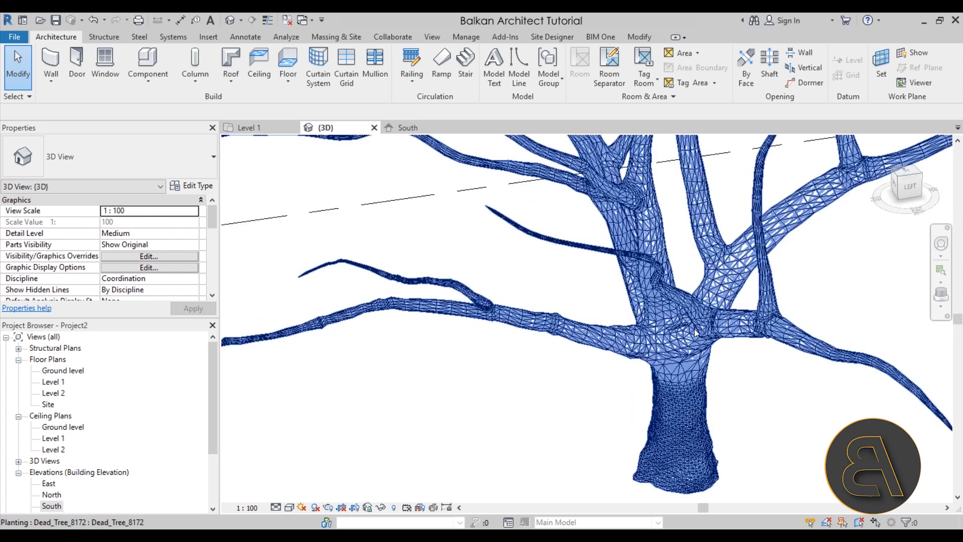
scroll(667, 319, down, 3)
shift+middle_drag(669, 321, 704, 336)
scroll(687, 299, down, 4)
scroll(685, 313, up, 3)
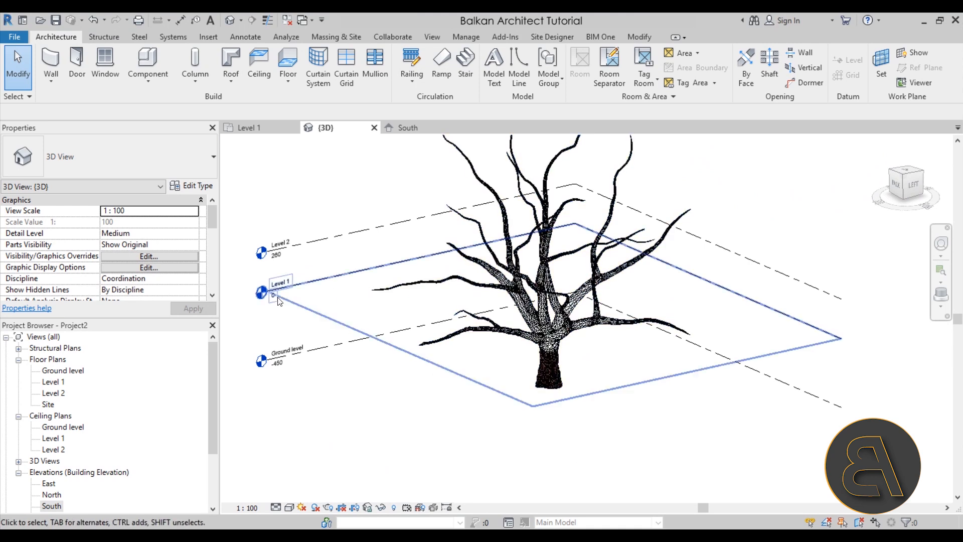
Check Level 1's plane around the tree in the 3D view and turn on the display of the active work plane.
click(342, 279)
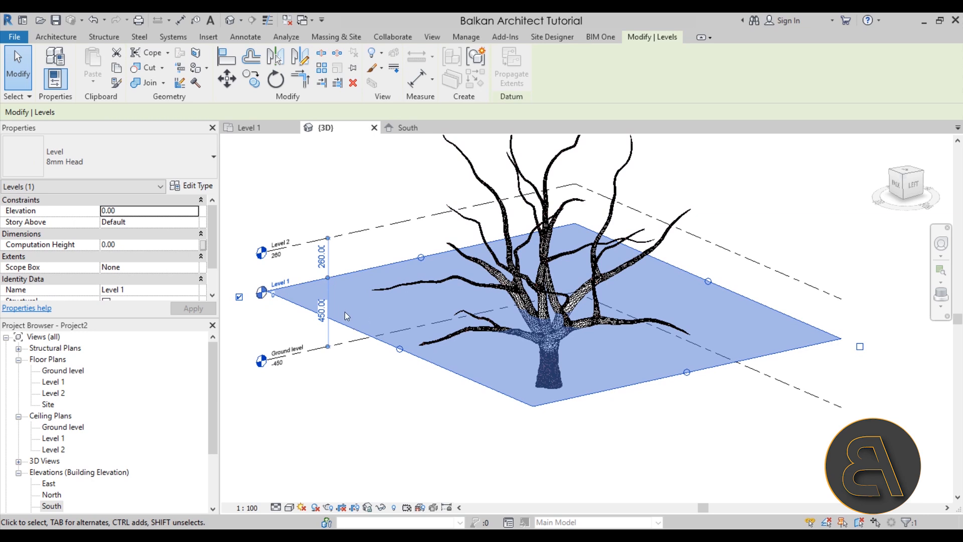
click(384, 292)
click(361, 309)
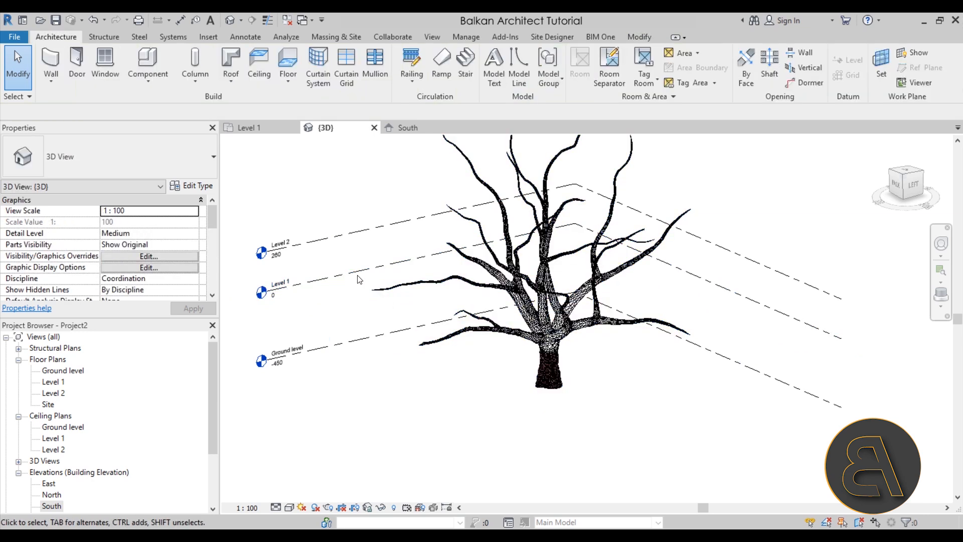
click(772, 315)
click(727, 326)
click(914, 54)
Start a floor on Level 1 and sketch a rectangular boundary of about 413 by 581 cm between two main branches.
shift+middle_drag(666, 450, 456, 468)
scroll(539, 329, up, 5)
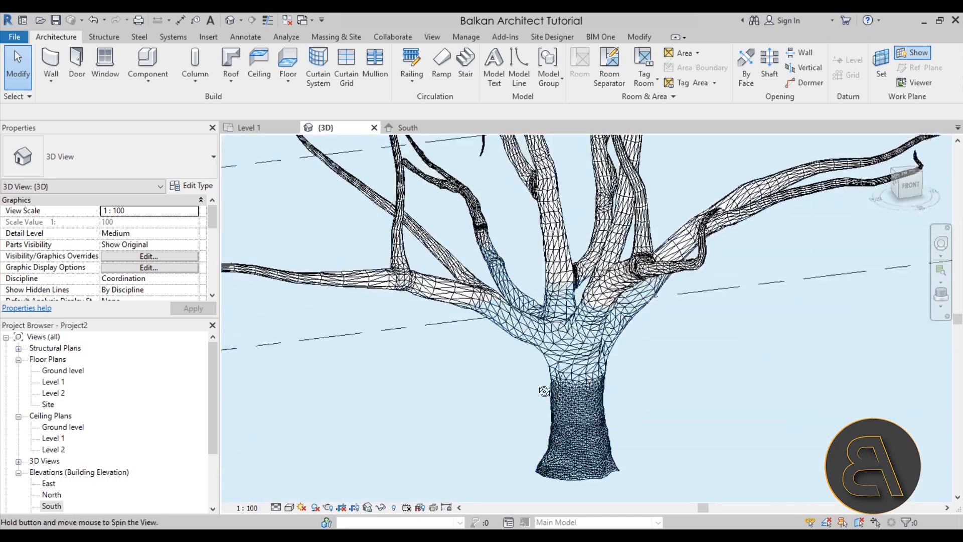
scroll(492, 296, up, 3)
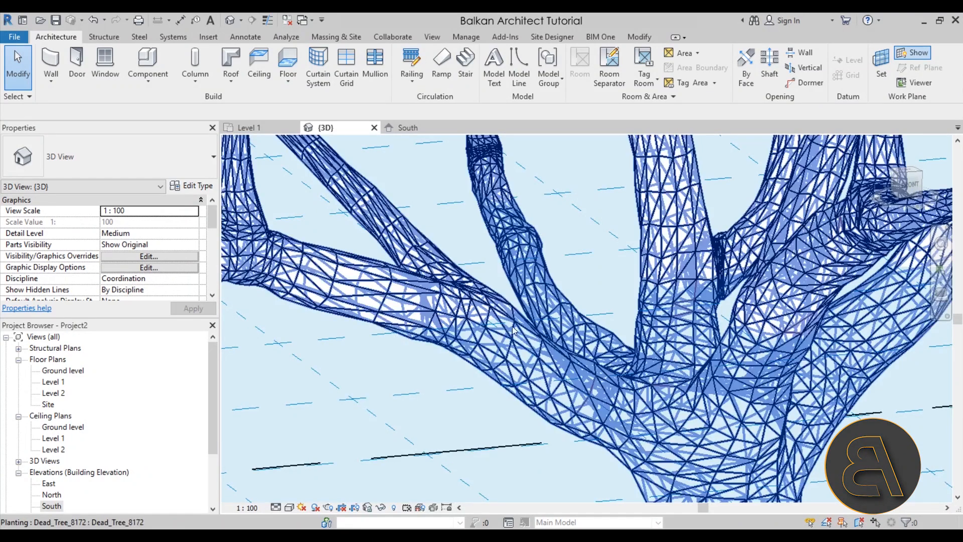
scroll(505, 314, down, 5)
shift+middle_drag(495, 267, 467, 291)
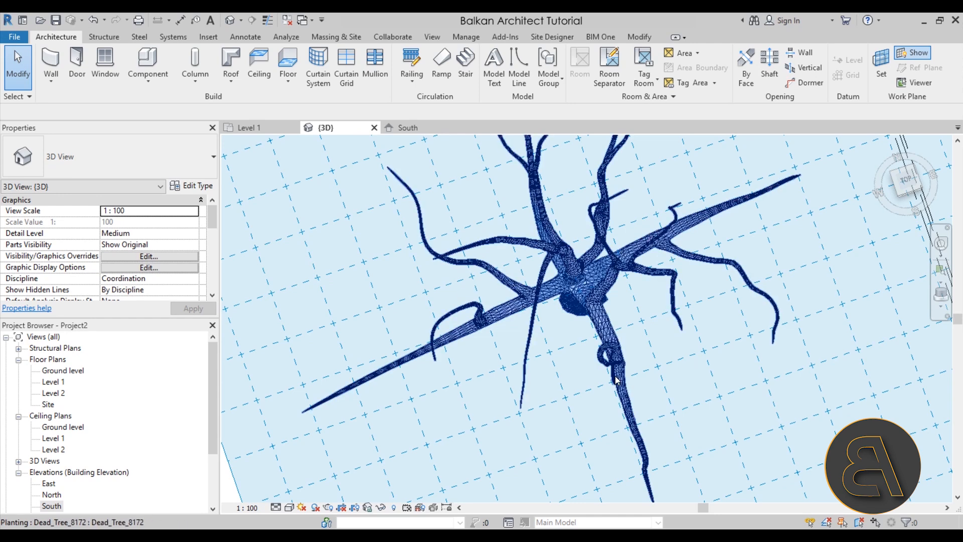
click(295, 69)
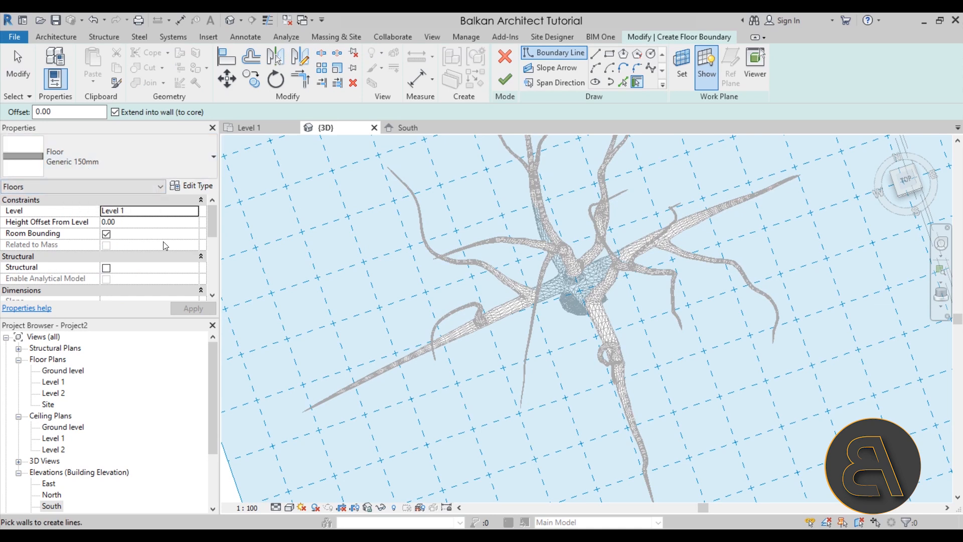
click(611, 57)
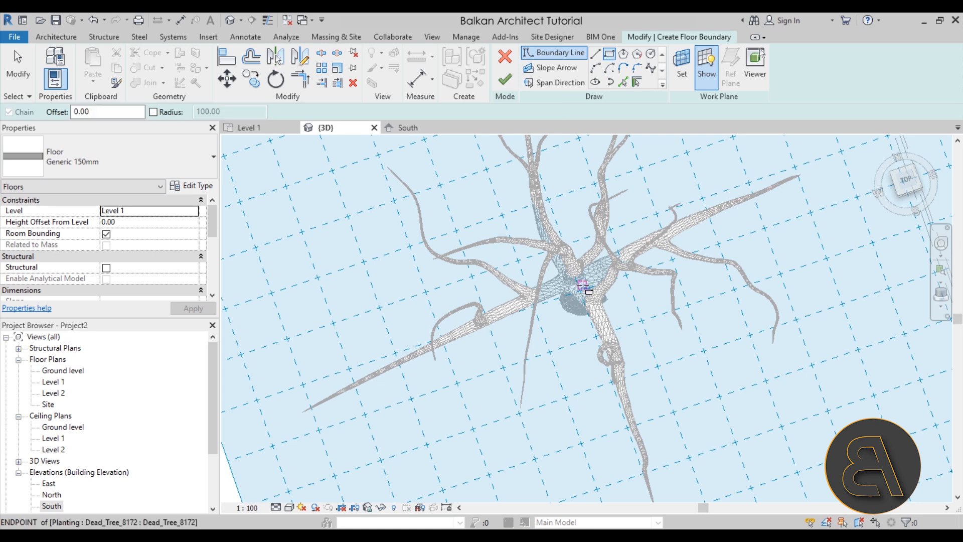
click(475, 275)
click(613, 379)
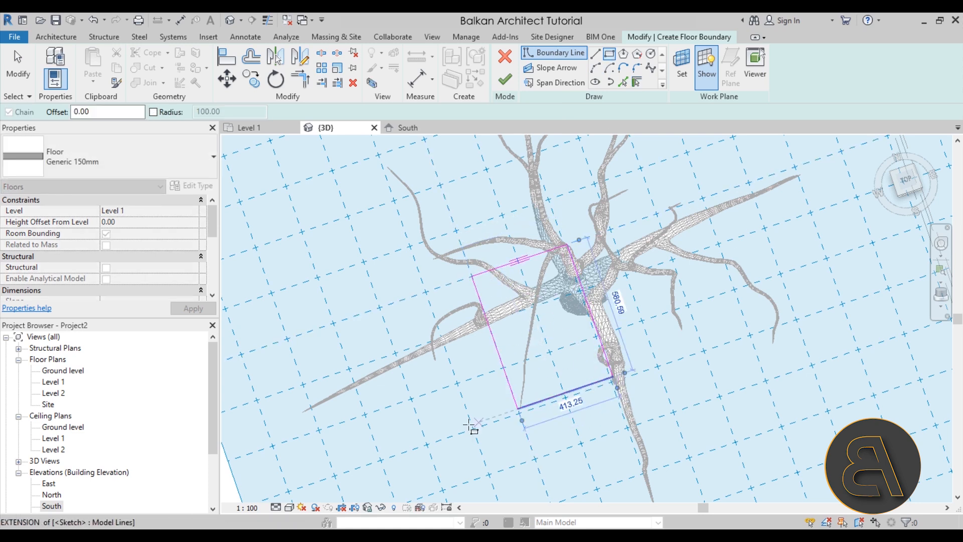
Shift the edges of the floor boundary around the trunk's fork so that the sketch measures about 440 by 440 cm.
shift+middle_drag(515, 379, 573, 88)
mouse_move(613, 344)
shift+middle_down()
mouse_move(575, 374)
mouse_move(578, 385)
shift+middle_up()
scroll(554, 323, up, 5)
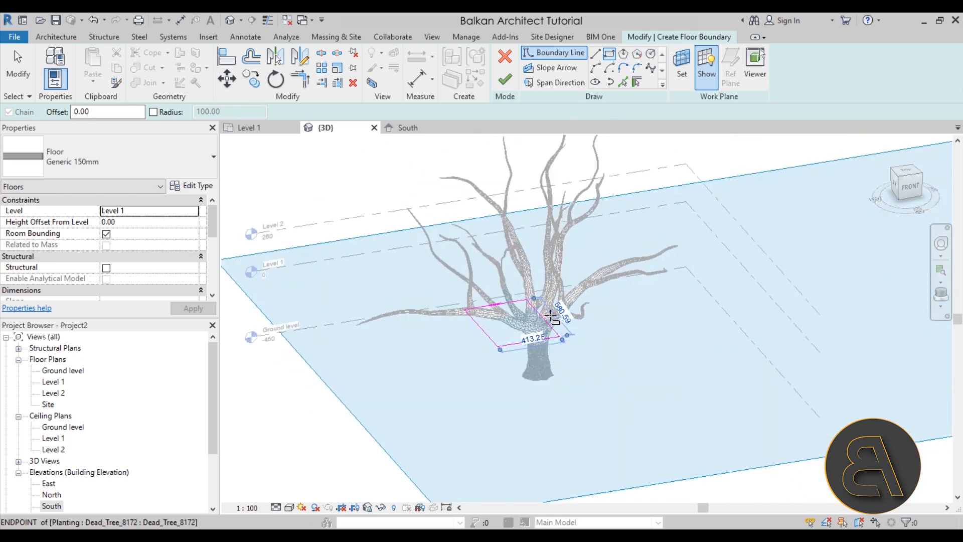
shift+middle_drag(553, 326, 530, 342)
key(Escape)
click(559, 365)
mouse_move(559, 364)
mouse_down()
mouse_move(582, 361)
mouse_move(573, 362)
mouse_up()
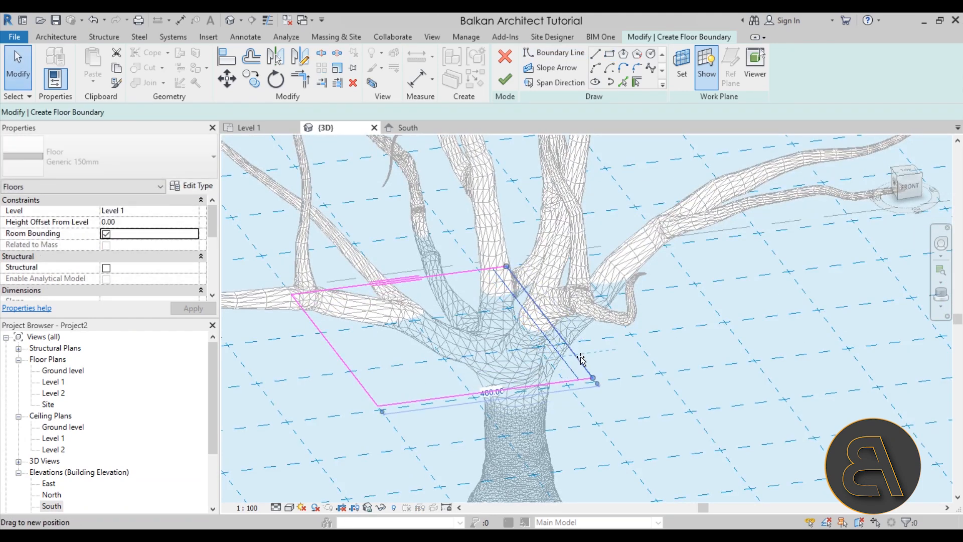
mouse_move(442, 321)
shift+middle_down()
mouse_move(577, 333)
mouse_move(398, 340)
mouse_move(403, 394)
shift+middle_up()
drag(403, 394, 453, 390)
mouse_move(454, 390)
shift+middle_down()
mouse_move(493, 368)
mouse_move(580, 382)
mouse_move(621, 354)
mouse_move(502, 345)
mouse_move(521, 415)
mouse_move(531, 342)
mouse_move(457, 258)
shift+middle_up()
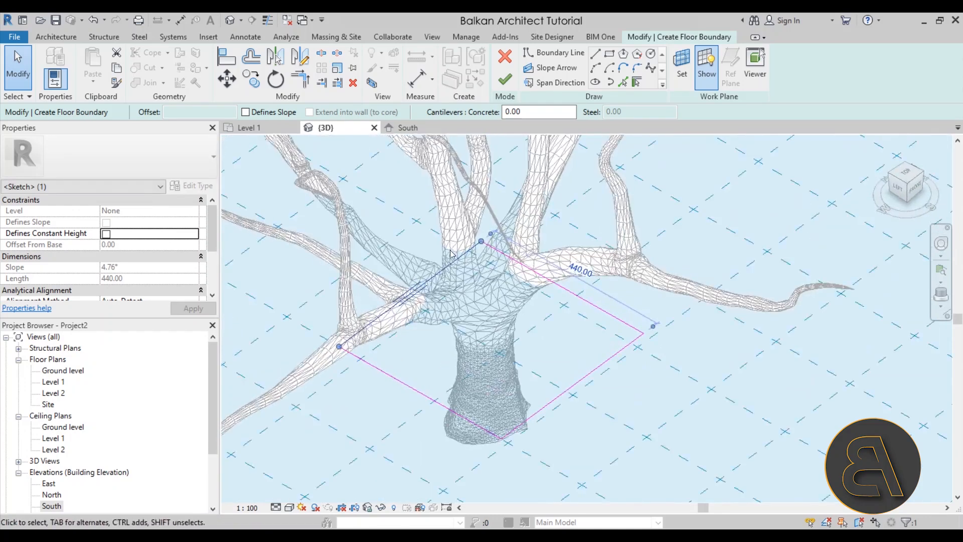
mouse_move(454, 291)
shift+middle_down()
mouse_move(449, 321)
mouse_move(455, 301)
shift+middle_up()
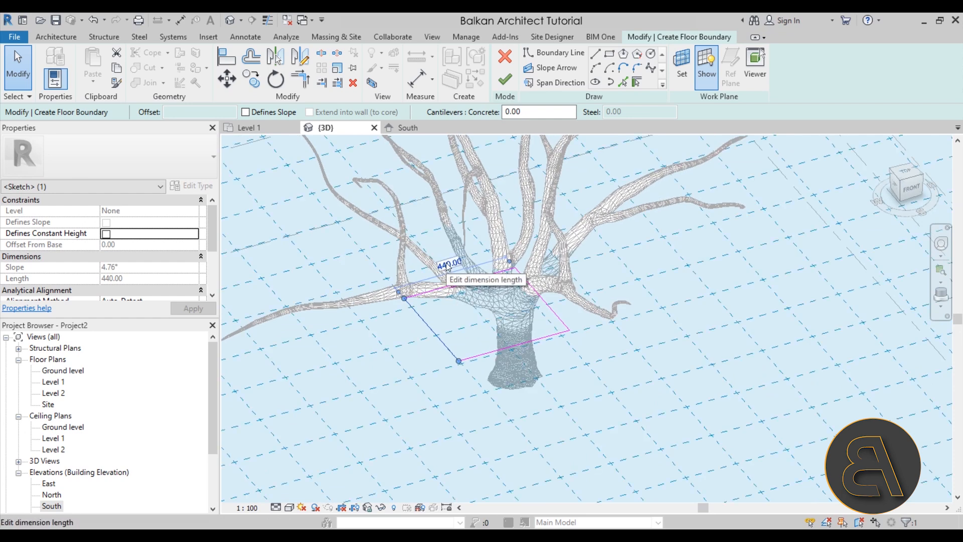
Set the two side dimensions of the floor boundary to 400 cm and 500 cm.
click(448, 265)
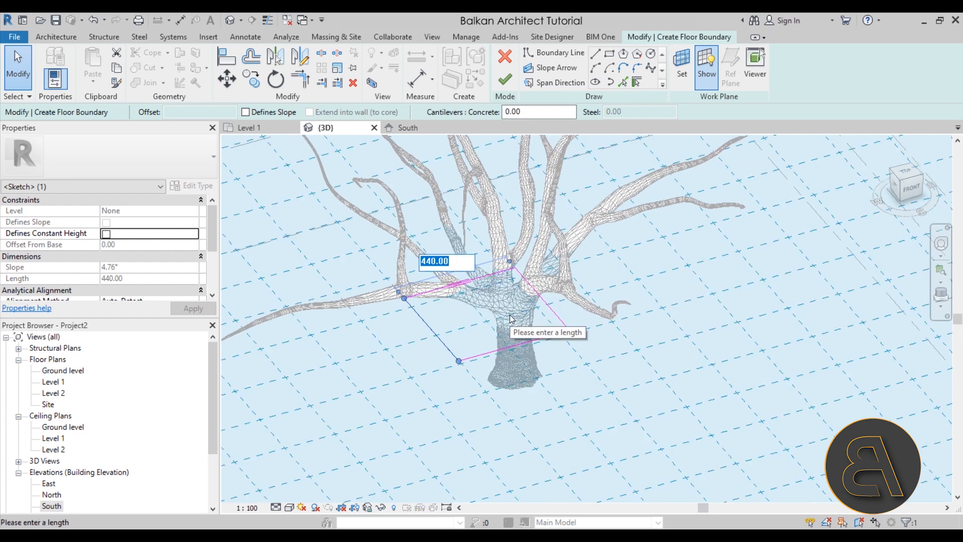
text(400)
key(Return)
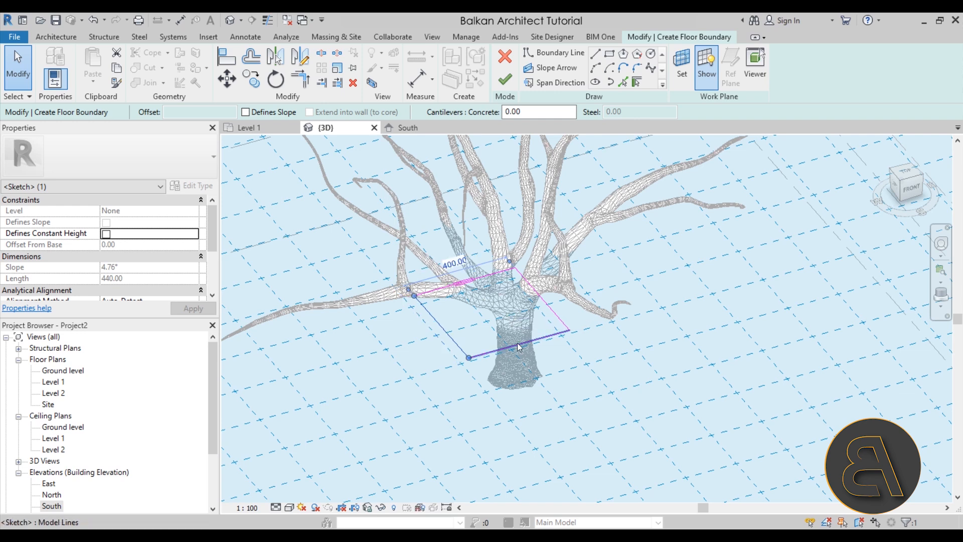
shift+middle_drag(519, 346, 502, 336)
click(431, 363)
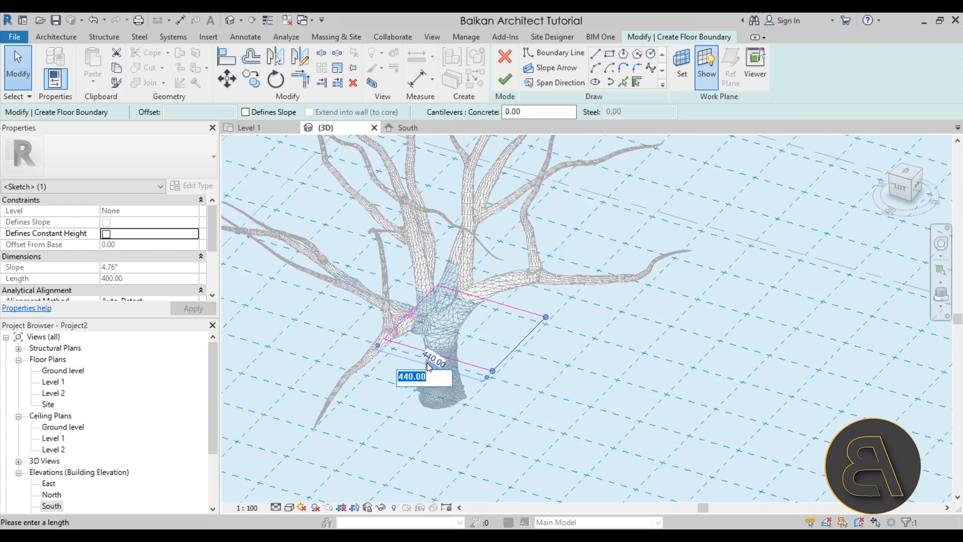
text(500)
key(Return)
Finish the Generic 150mm floor on Level 1, check how it meets the trunk and branches, and clear the selection.
mouse_move(524, 386)
shift+middle_down()
mouse_move(591, 376)
mouse_move(492, 318)
mouse_move(393, 297)
mouse_move(451, 321)
mouse_move(507, 268)
shift+middle_up()
scroll(507, 267, up, 5)
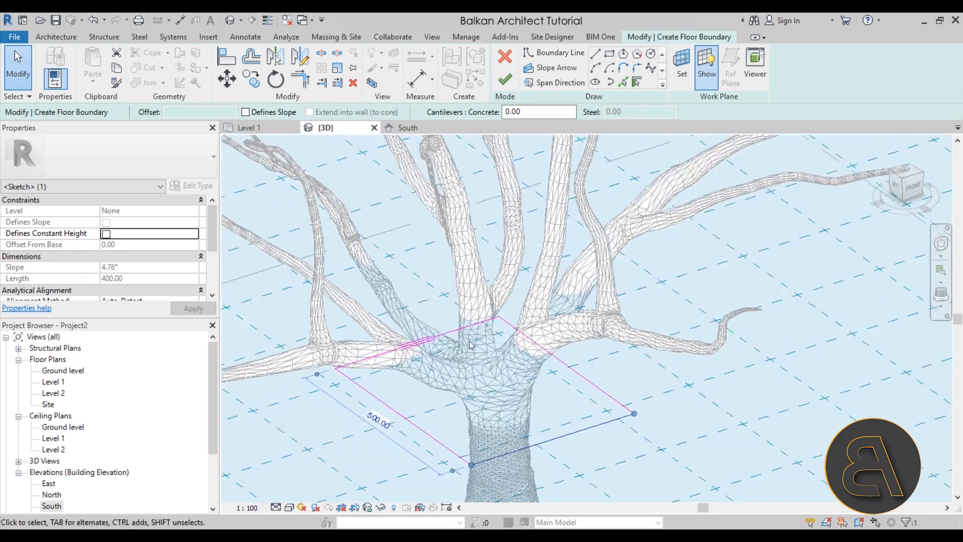
click(505, 80)
shift+middle_drag(532, 381, 447, 381)
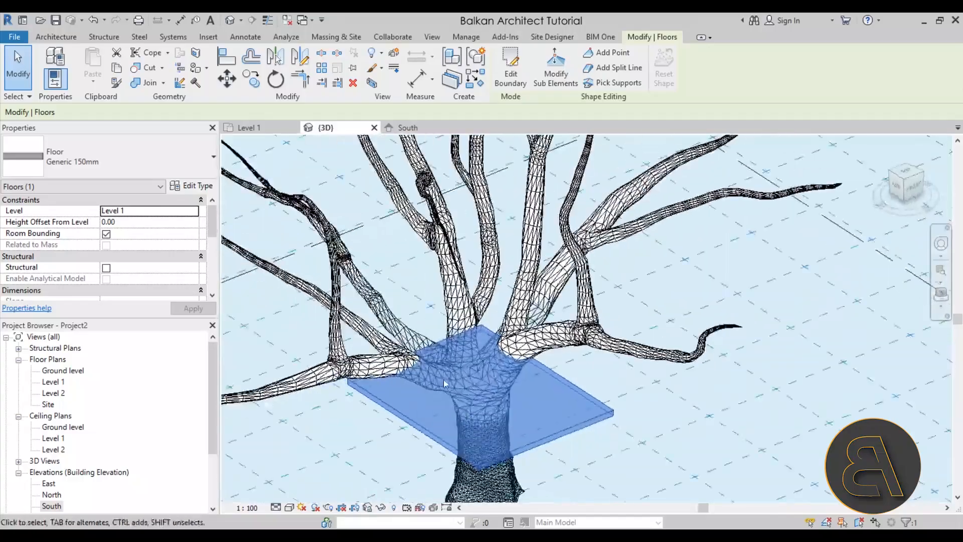
scroll(393, 383, up, 4)
shift+middle_drag(532, 352, 520, 377)
click(372, 395)
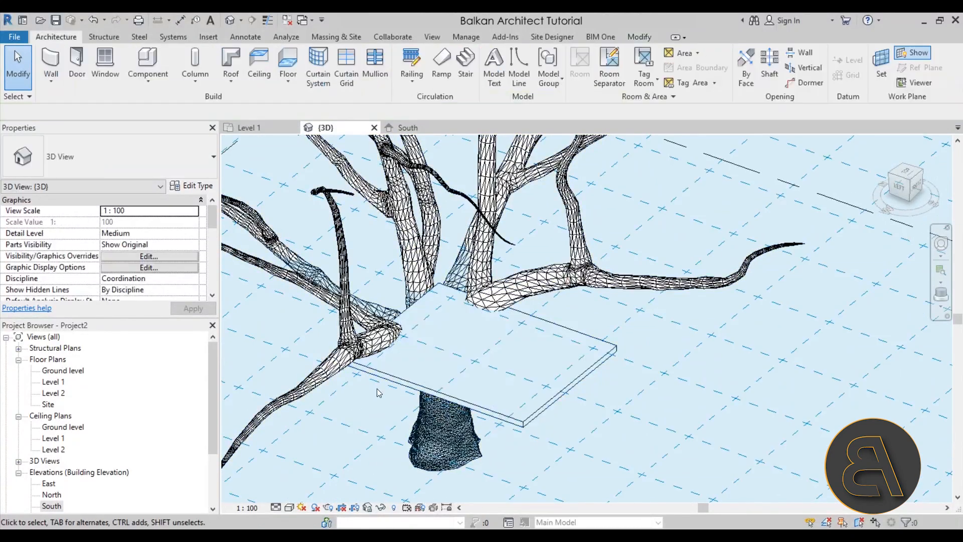
click(375, 373)
click(363, 425)
Open the Level 2 floor plan and start a roof by footprint with the Basic Roof type Generic - 125mm.
double_click(52, 394)
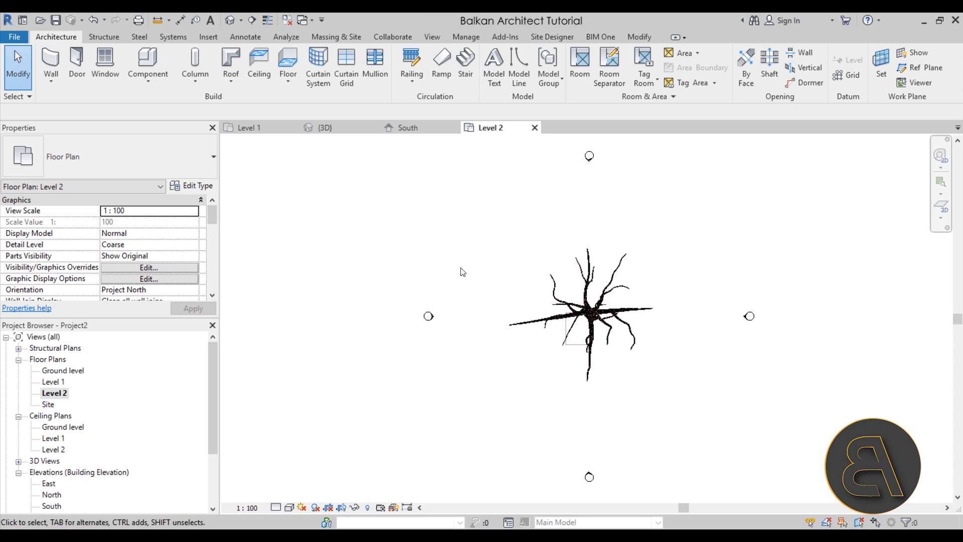
scroll(556, 339, up, 3)
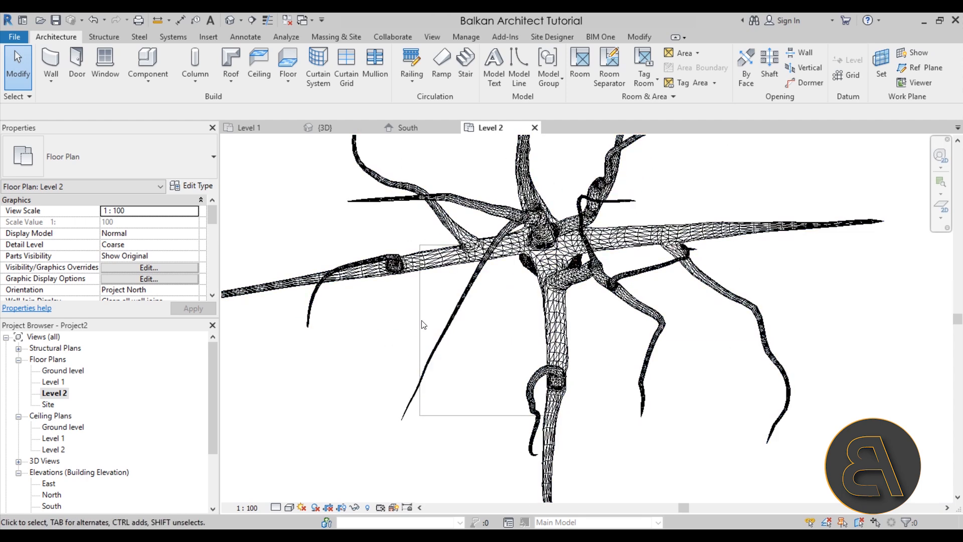
scroll(149, 269, down, 7)
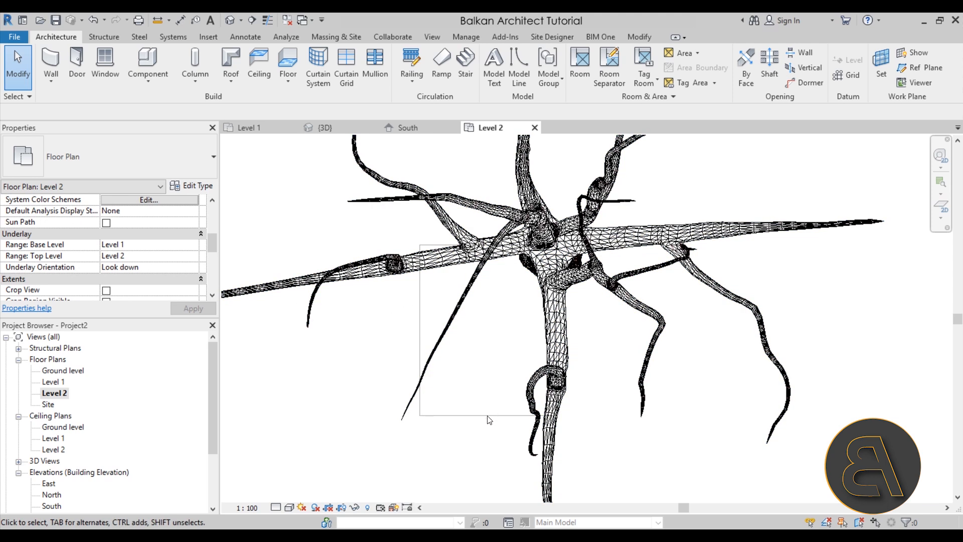
scroll(426, 402, up, 3)
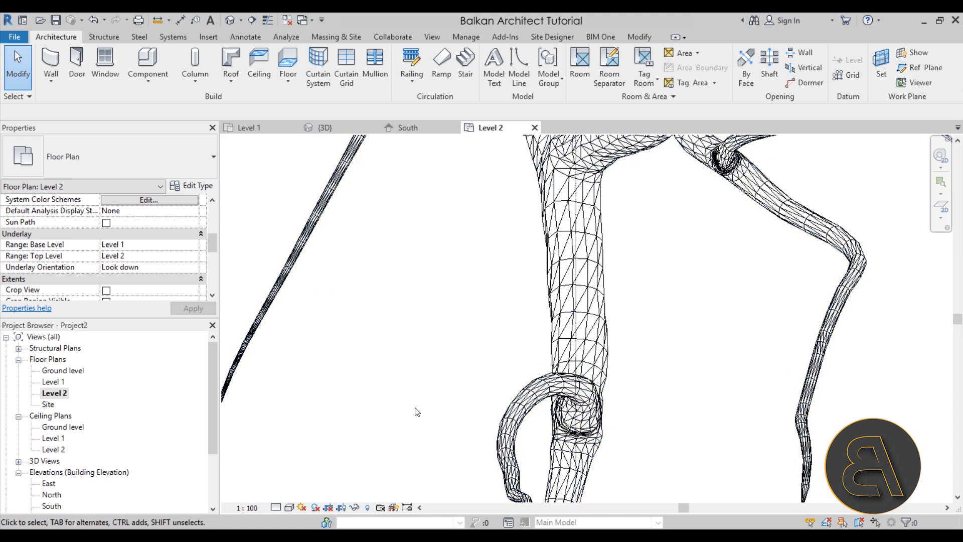
scroll(417, 396, down, 5)
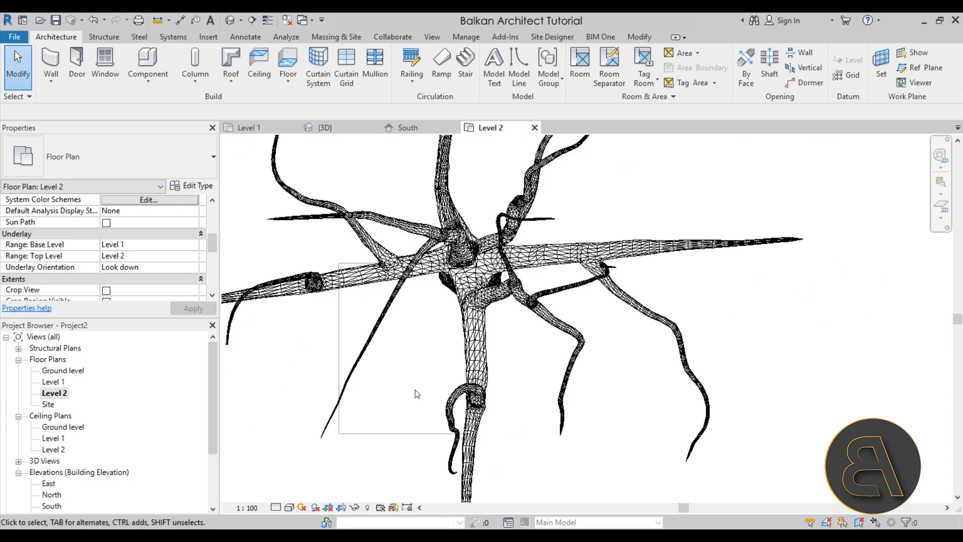
click(231, 63)
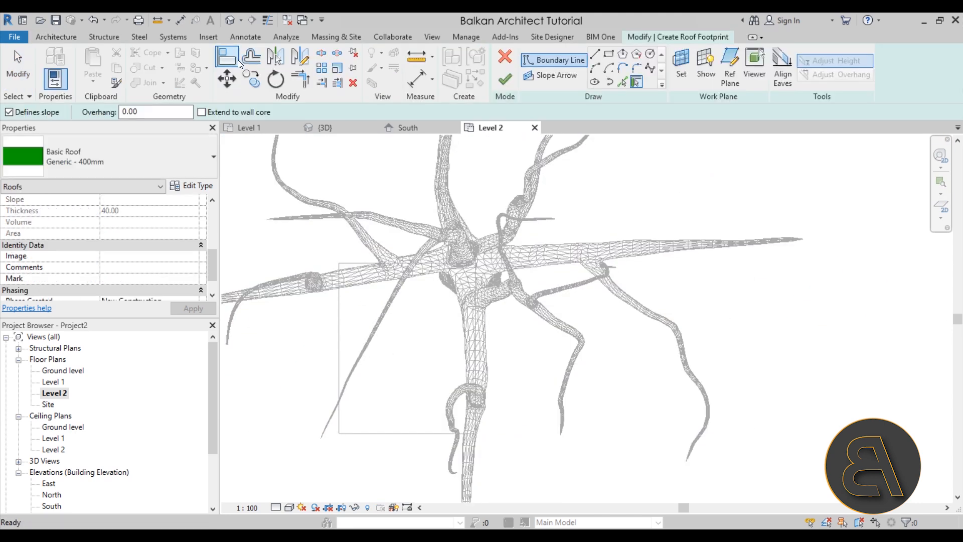
click(101, 170)
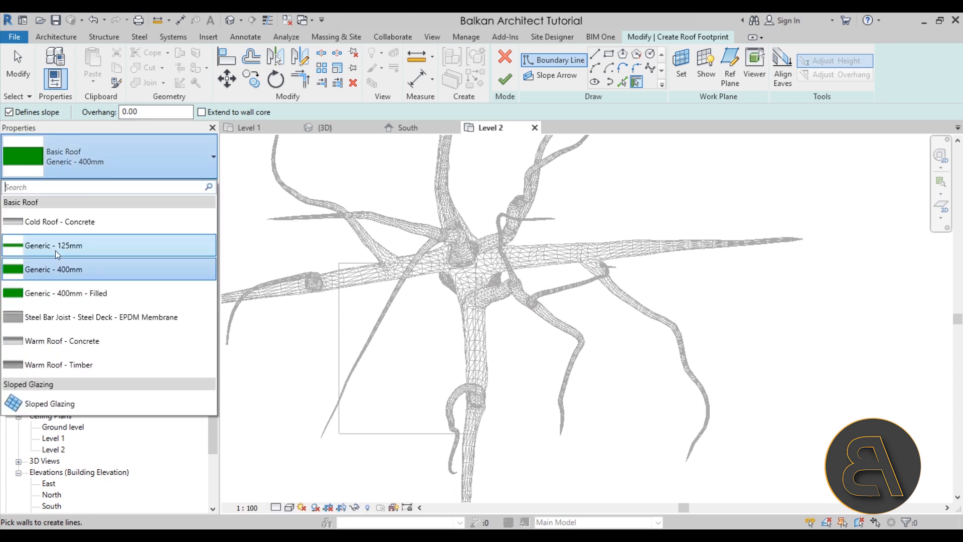
click(44, 252)
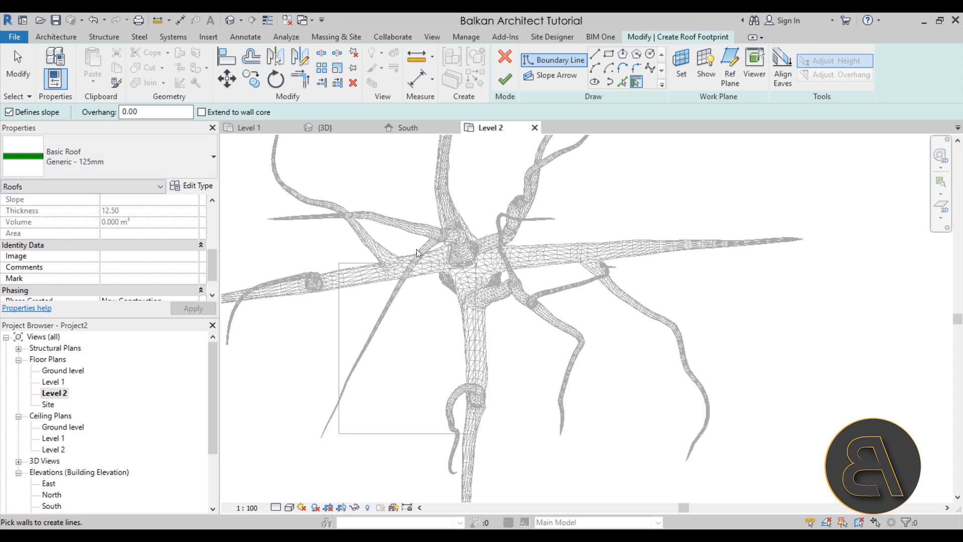
Create sloped roof boundary lines from the floor's edges, with no offset on the south edge and a 40 cm outward offset on the other three.
click(621, 85)
click(397, 436)
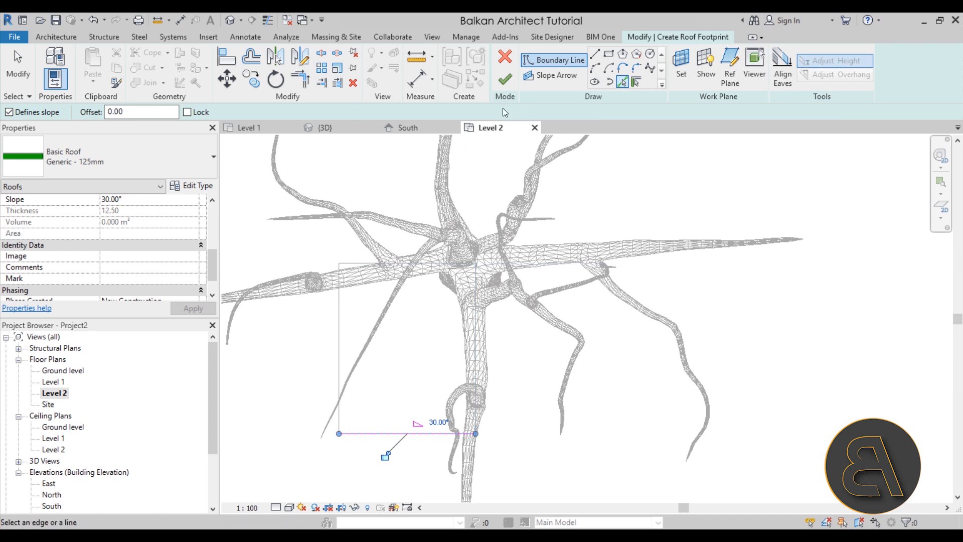
click(141, 109)
text(40.00)
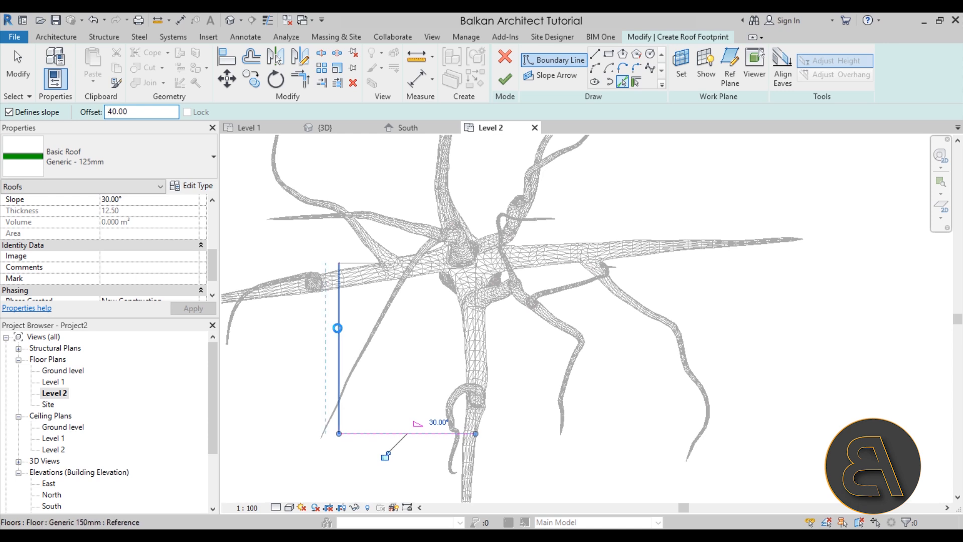
click(338, 328)
scroll(349, 262, up, 5)
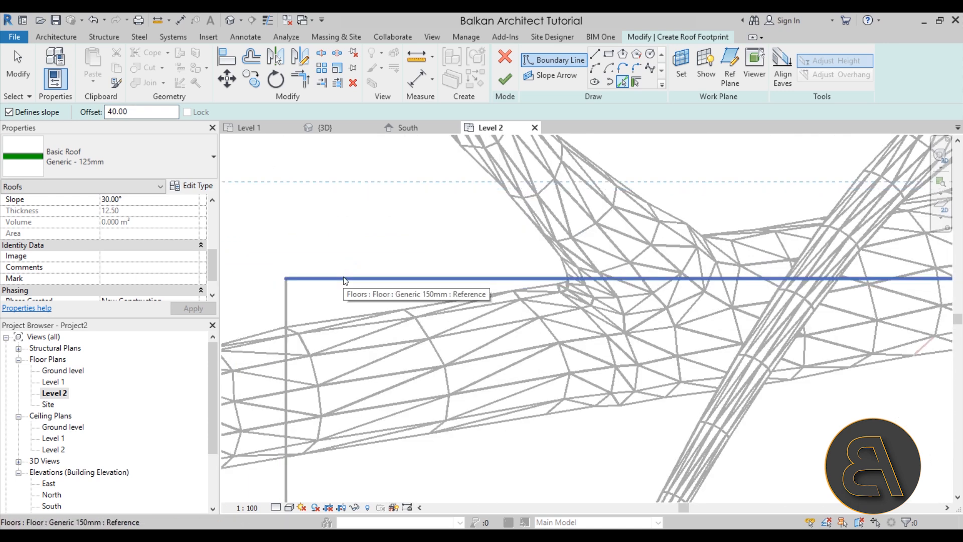
scroll(344, 281, down, 3)
scroll(550, 267, up, 4)
scroll(464, 289, up, 2)
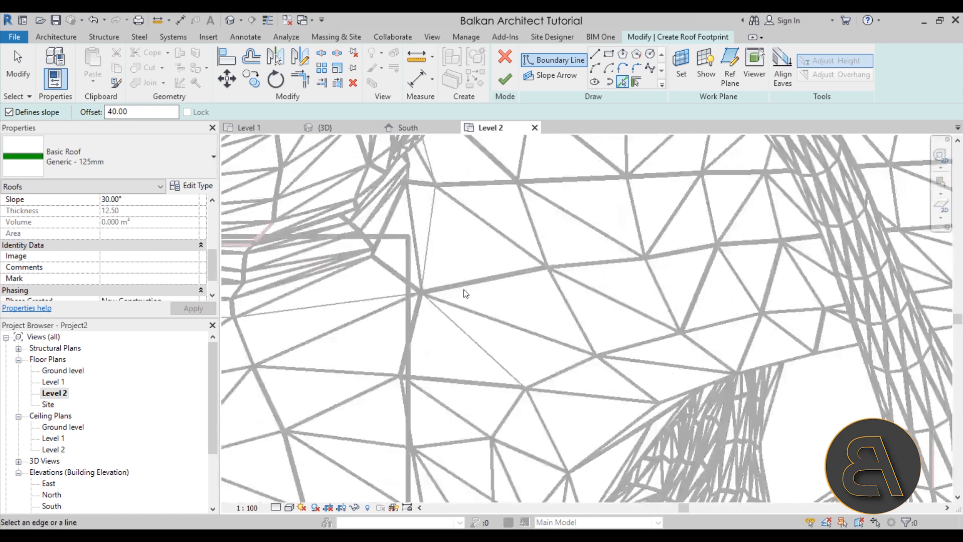
click(408, 282)
scroll(442, 271, down, 5)
scroll(444, 271, down, 3)
middle_drag(549, 352, 632, 286)
middle_drag(467, 283, 447, 320)
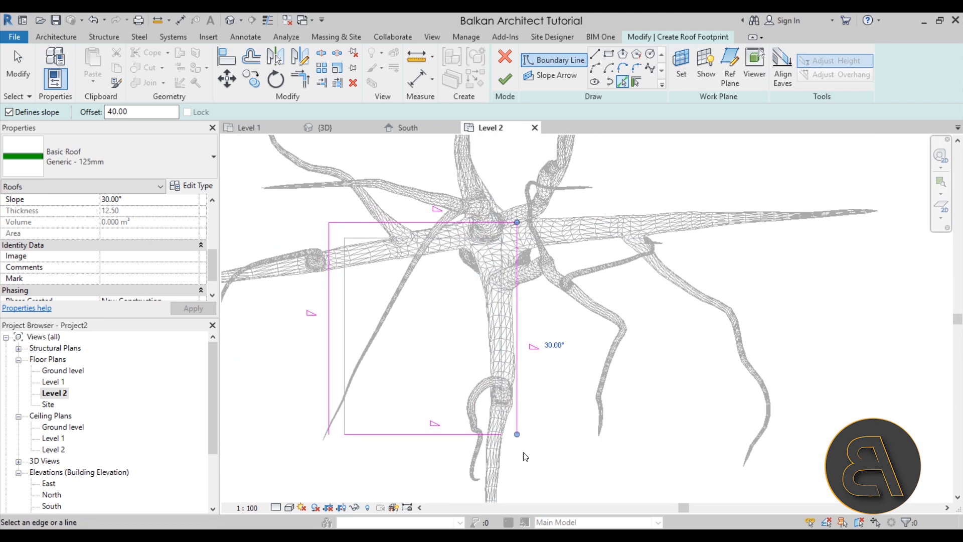
Trim and extend the roof boundary lines to corners so that they form a closed rectangle.
click(300, 79)
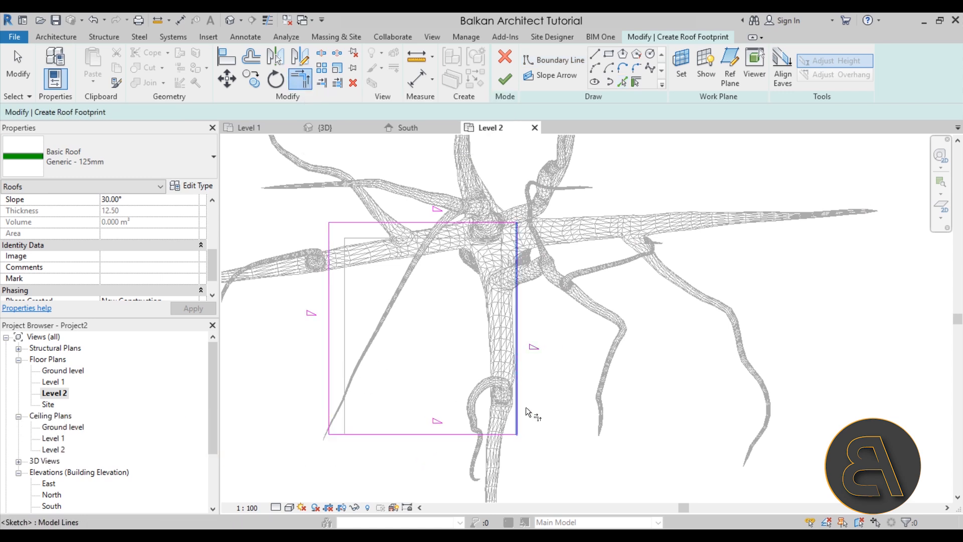
scroll(549, 408, down, 2)
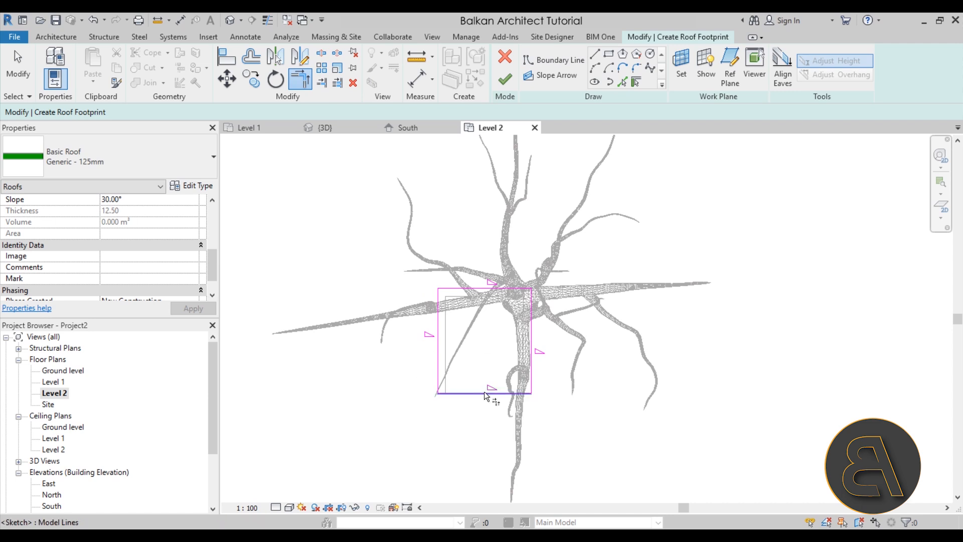
scroll(488, 393, up, 2)
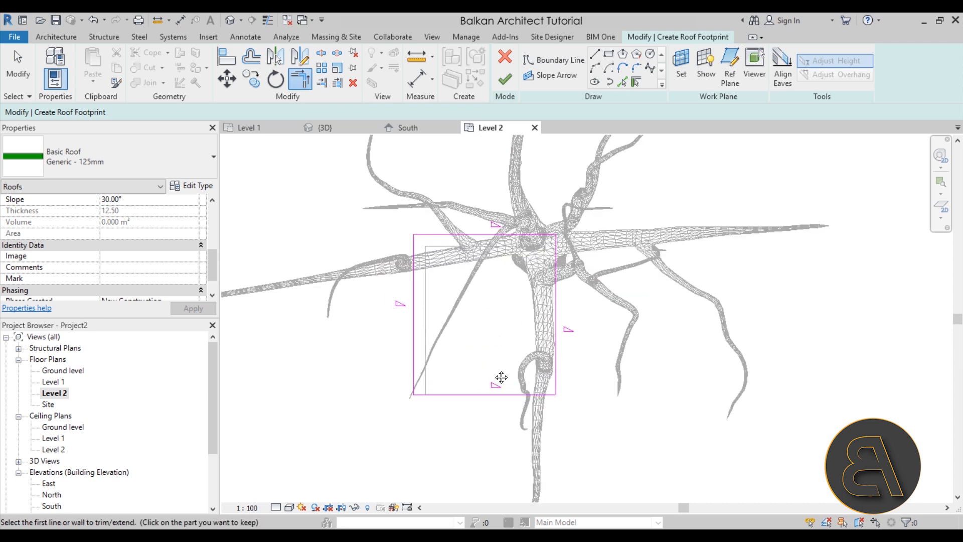
middle_drag(501, 377, 472, 427)
scroll(473, 428, up, 2)
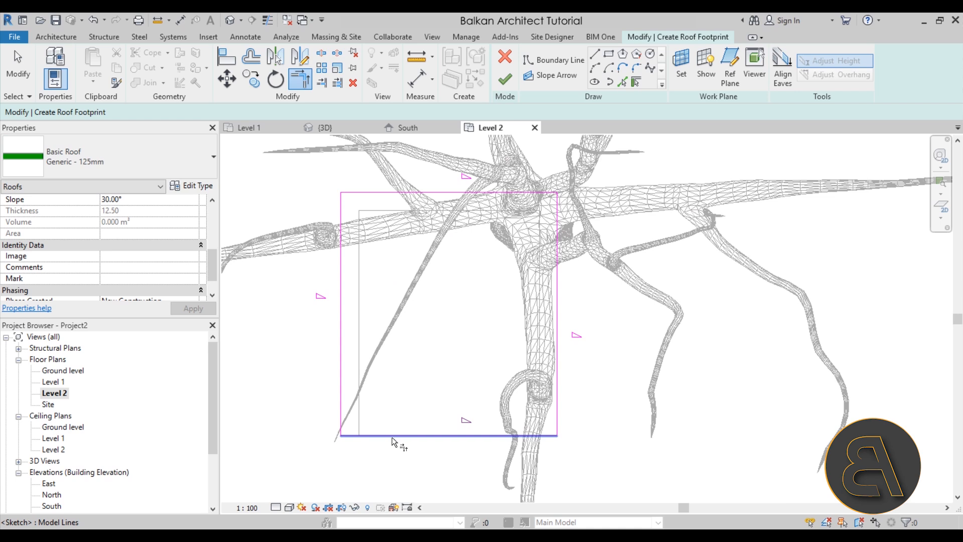
key(t)
key(r)
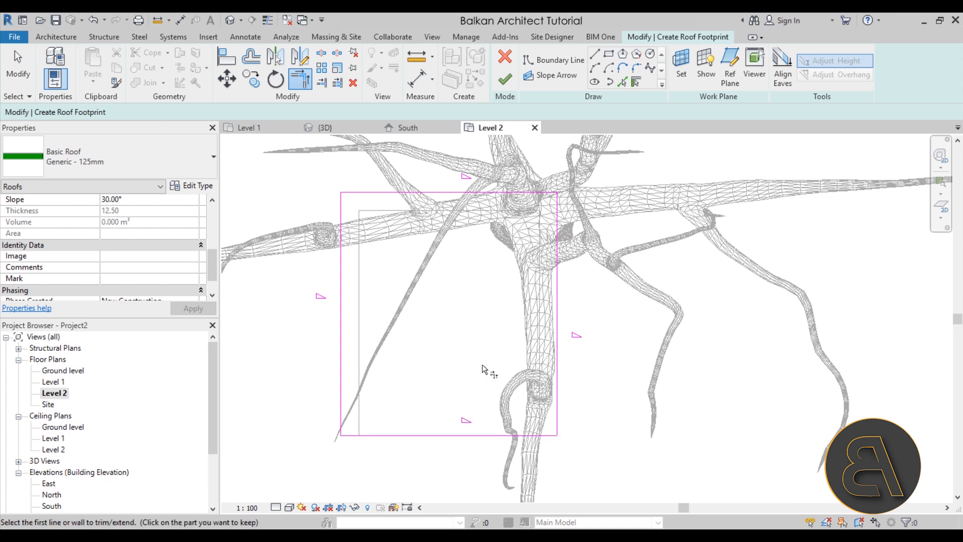
key(Escape)
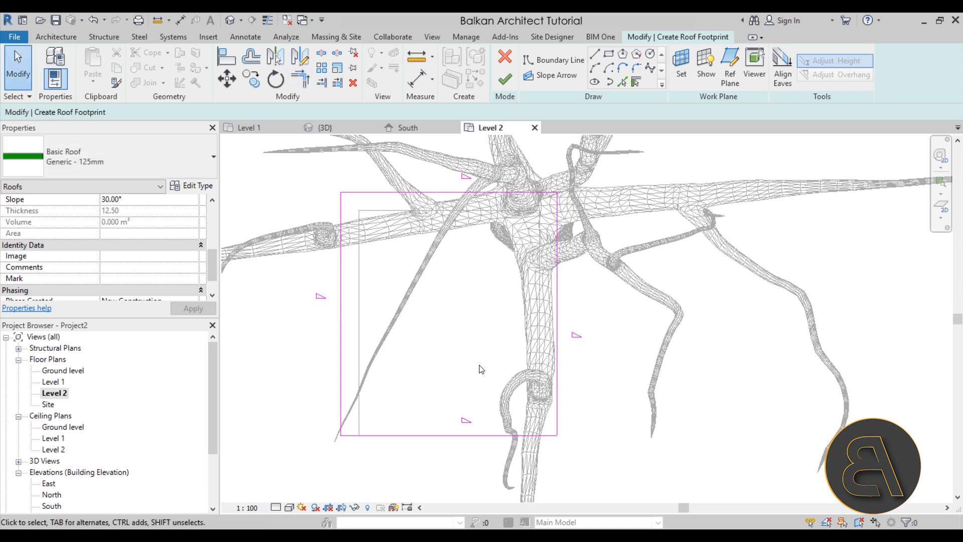
Remove the slope definition from the south boundary line and finish the roof footprint.
click(444, 435)
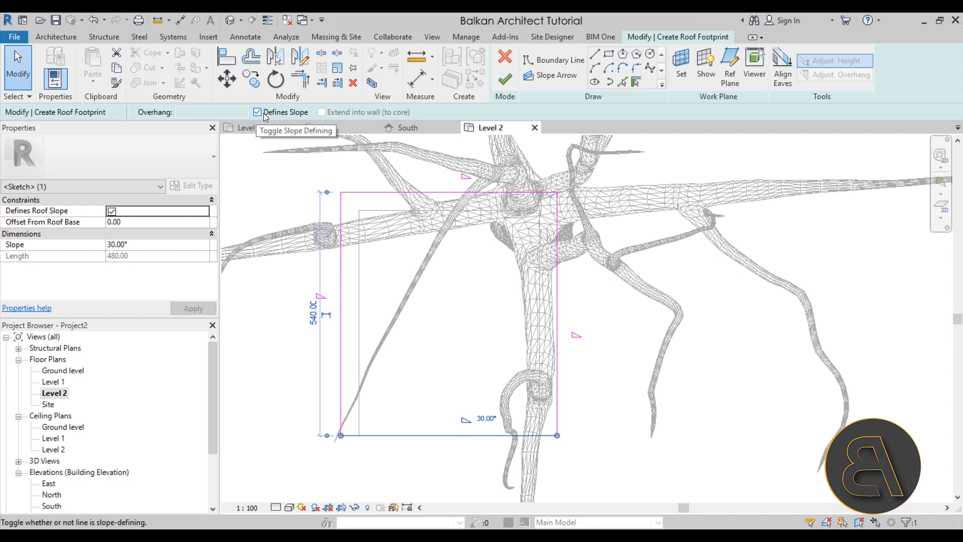
click(111, 212)
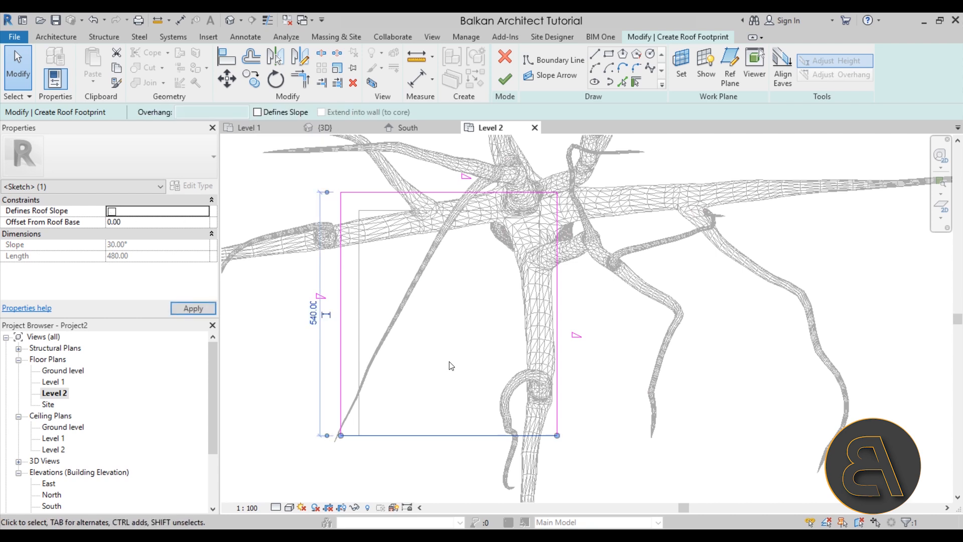
click(505, 79)
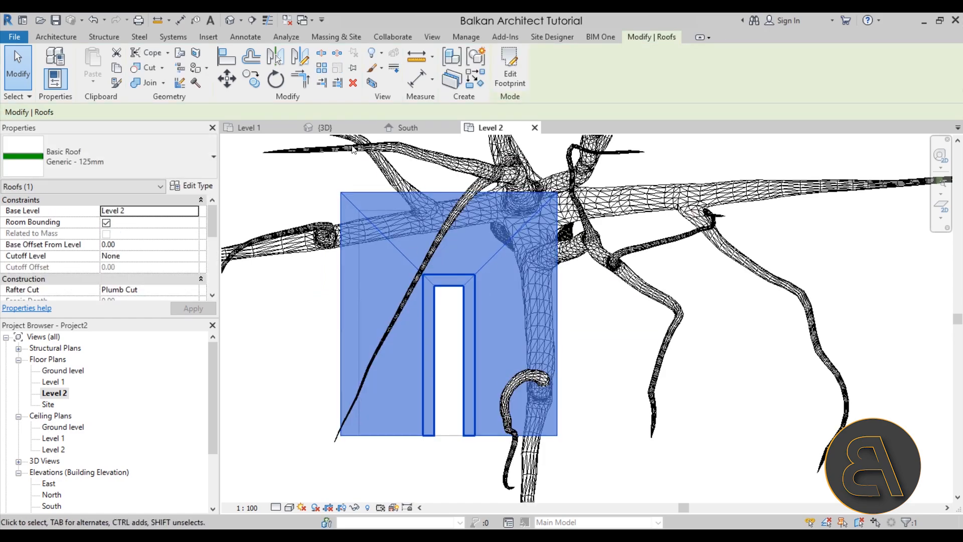
Open the 3D view, turn off the work plane display and inspect the roof above the platform from several angles.
click(230, 20)
shift+middle_drag(635, 441, 568, 347)
scroll(522, 371, down, 4)
middle_drag(487, 369, 400, 318)
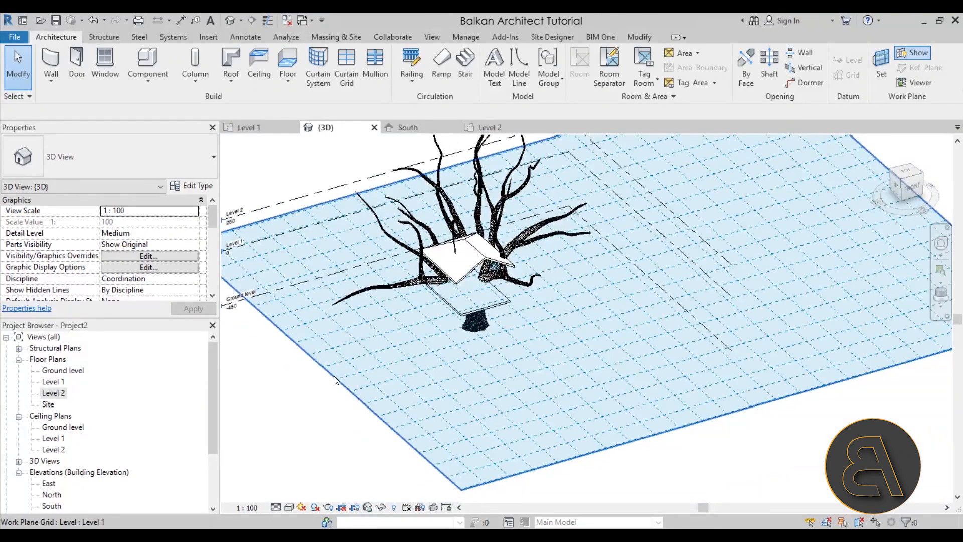
middle_drag(333, 376, 451, 372)
click(451, 373)
scroll(401, 391, down, 3)
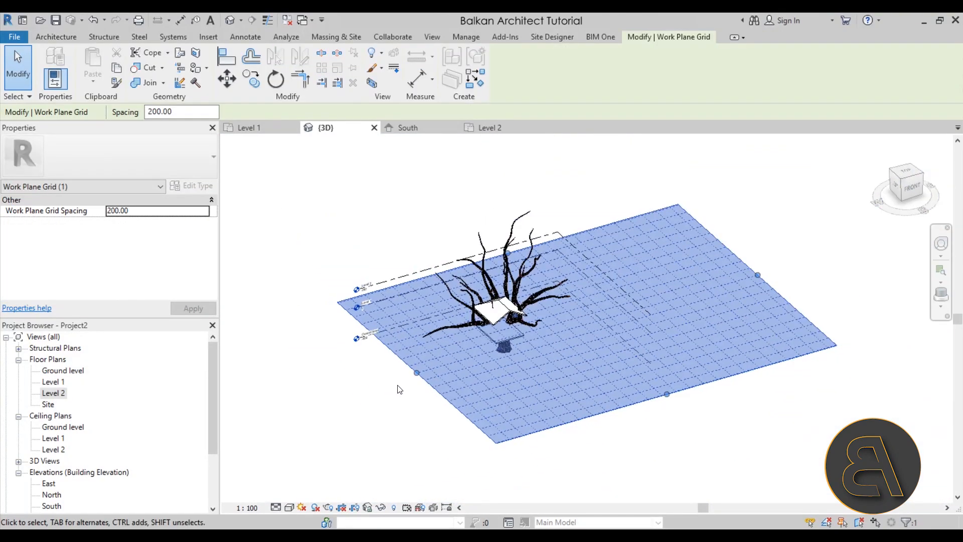
scroll(369, 393, up, 4)
click(370, 395)
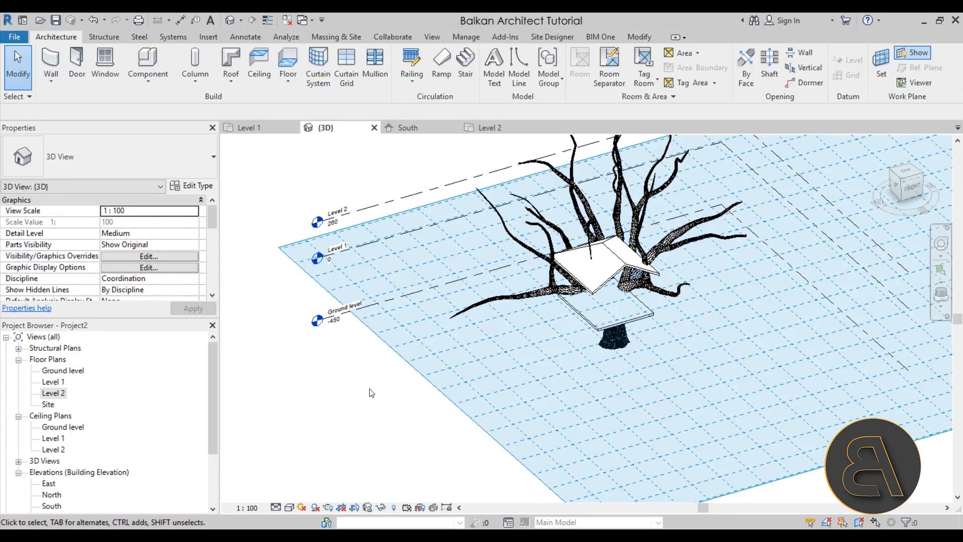
click(910, 54)
scroll(476, 382, down, 4)
middle_drag(626, 372, 629, 374)
scroll(627, 373, up, 6)
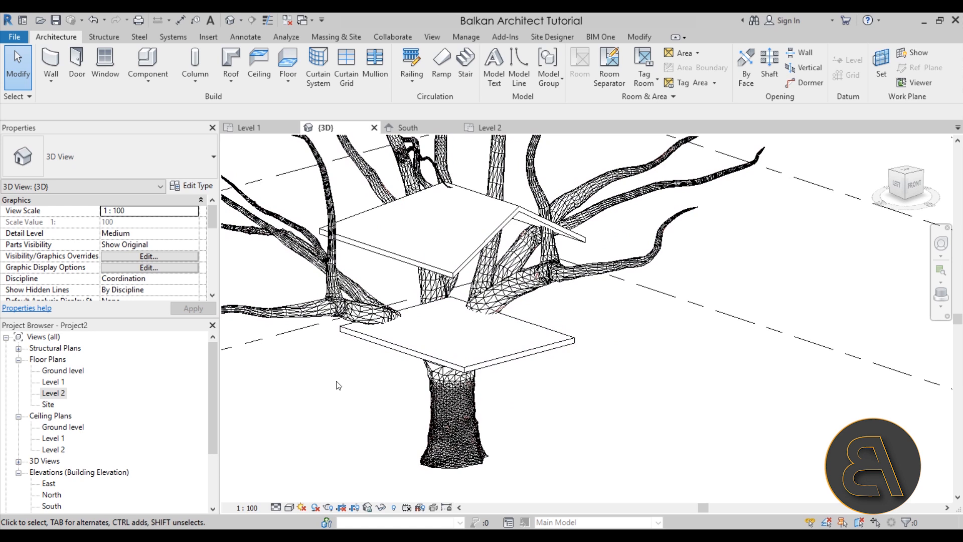
In the Level 1 plan, start a wall and duplicate its Generic - 200mm type as Generic - 60mm.
click(261, 129)
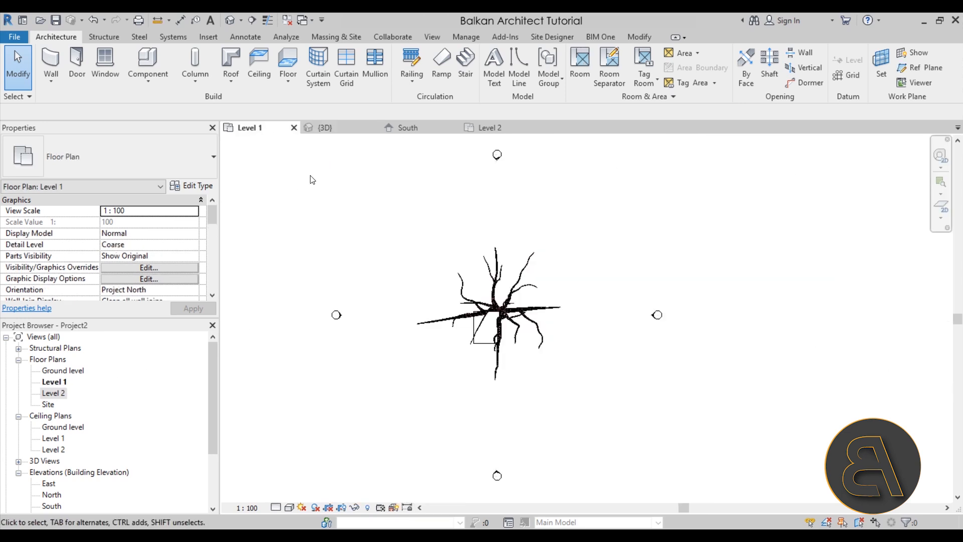
scroll(484, 326, up, 5)
middle_drag(471, 392, 452, 357)
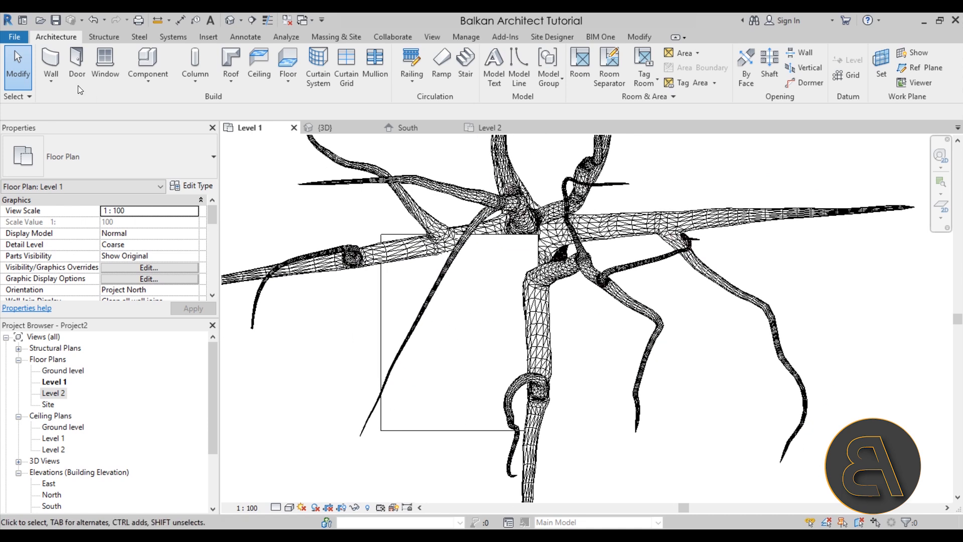
key(w)
key(a)
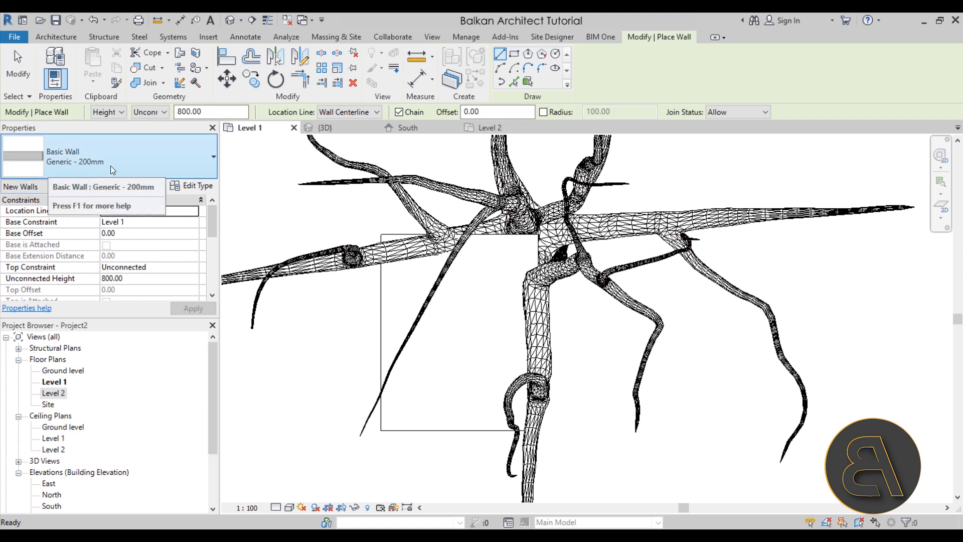
click(199, 188)
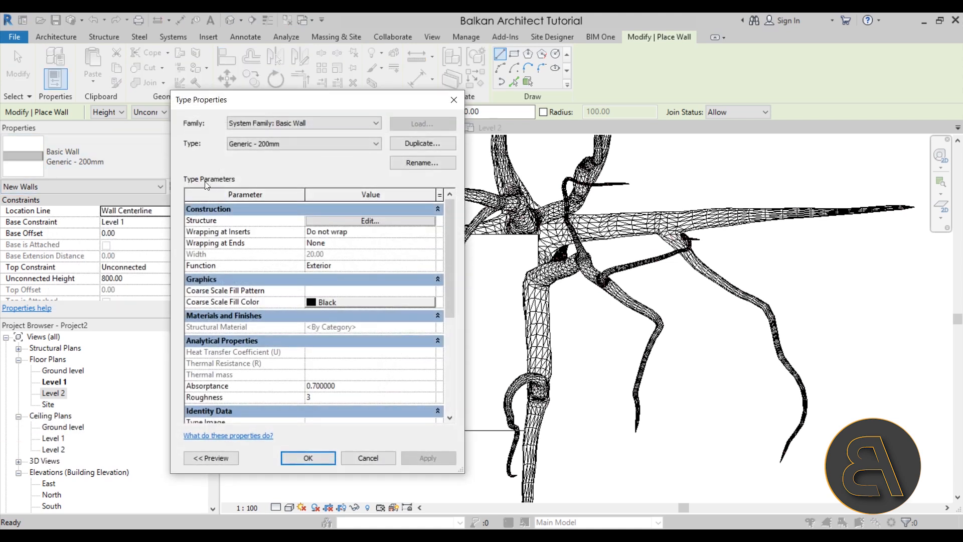
click(407, 149)
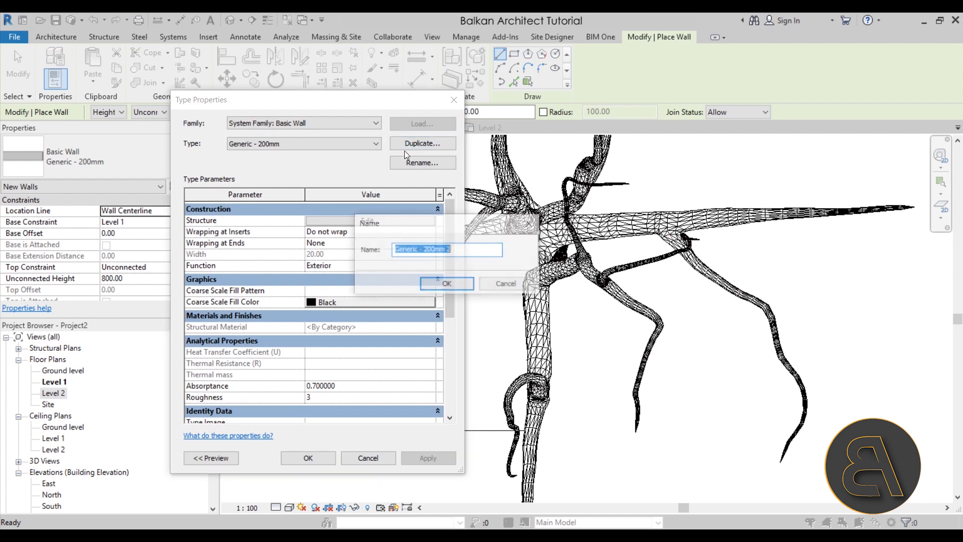
click(450, 252)
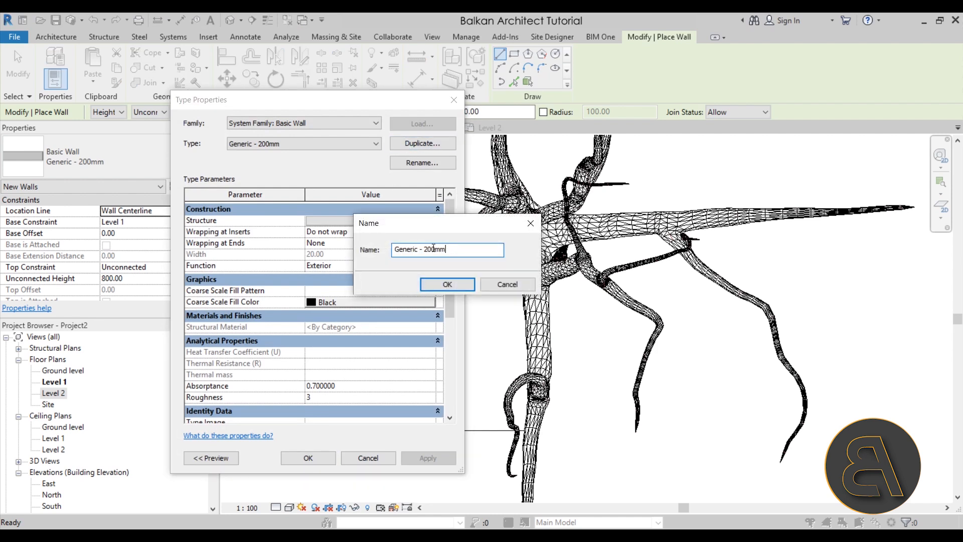
text(6)
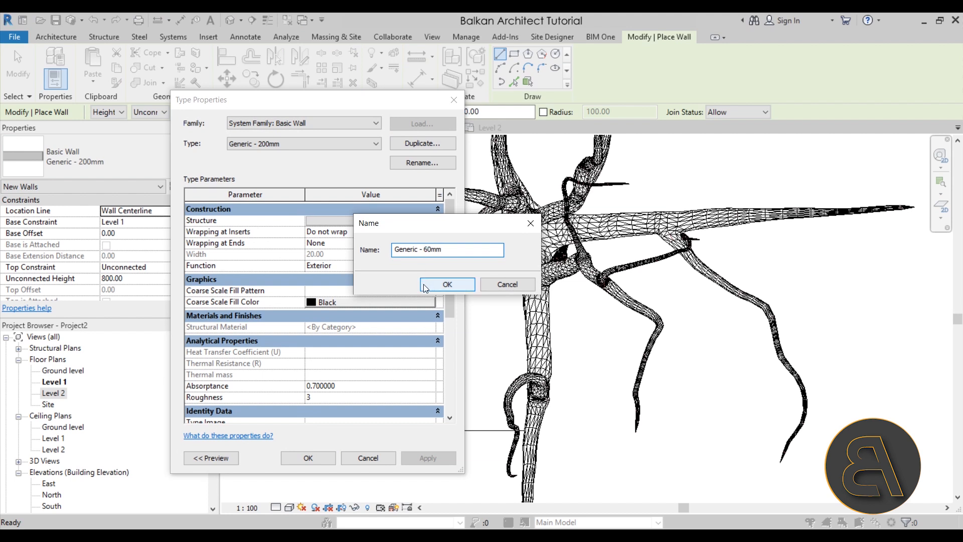
click(448, 284)
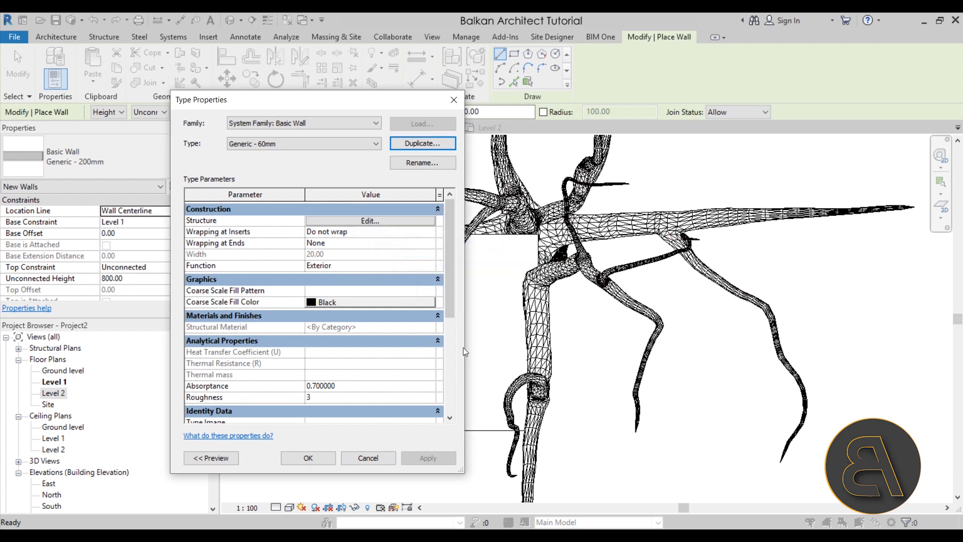
click(315, 459)
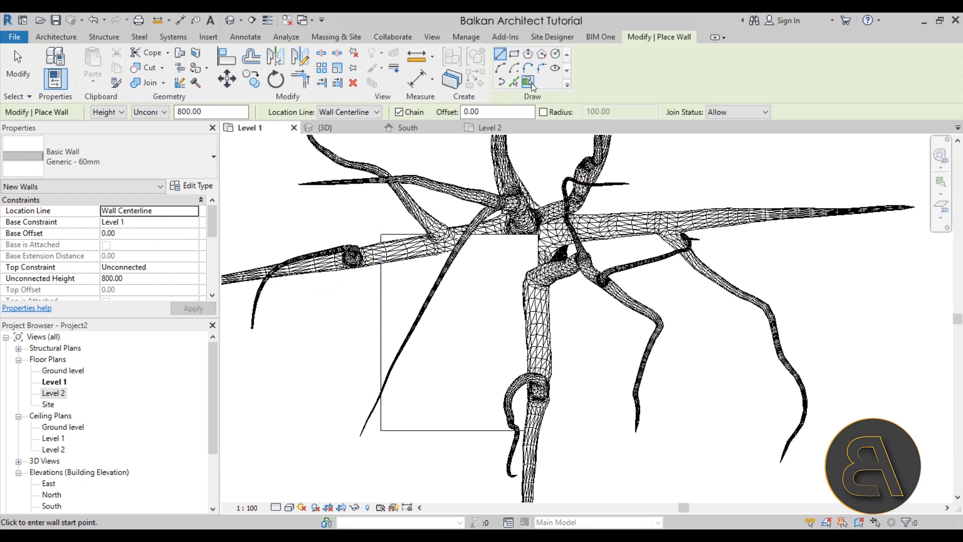
Try to place Generic - 60mm walls along the platform's whole edge chain with Pick Lines and a Wall Centerline location line, and undo them.
click(519, 81)
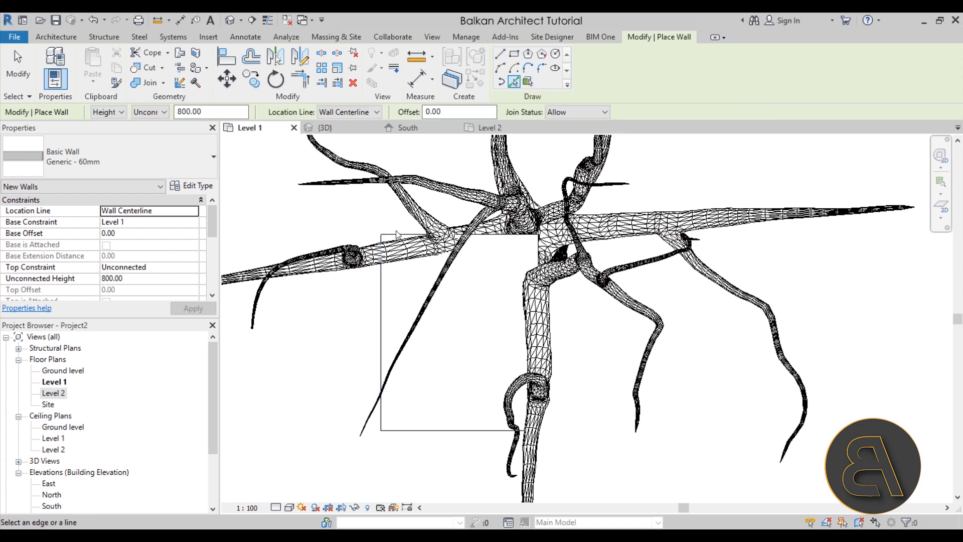
key(Tab)
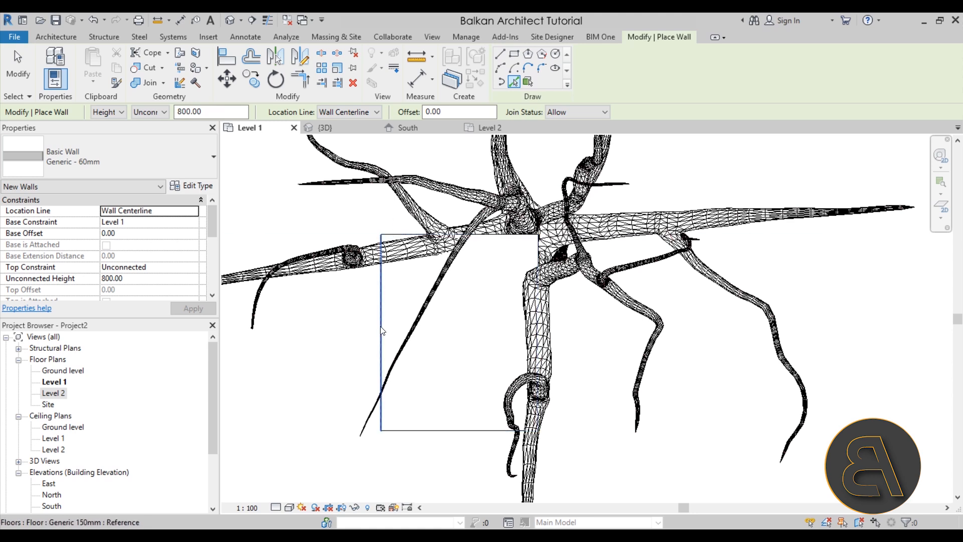
key(Tab)
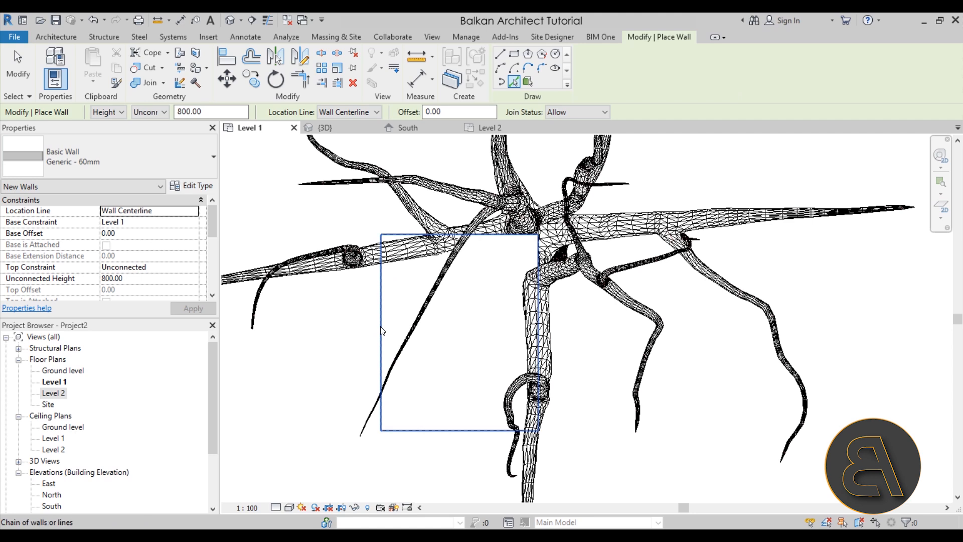
click(382, 331)
scroll(395, 244, up, 3)
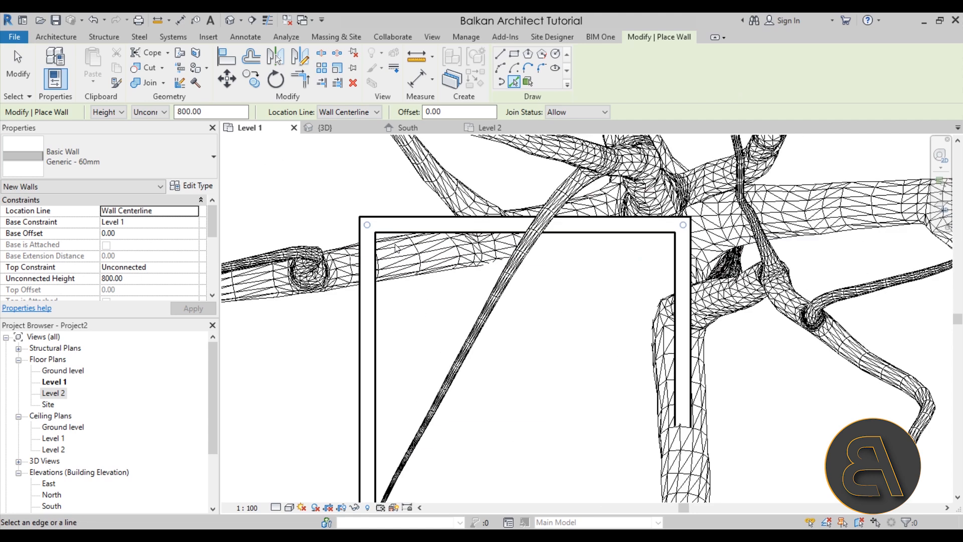
scroll(367, 225, down, 3)
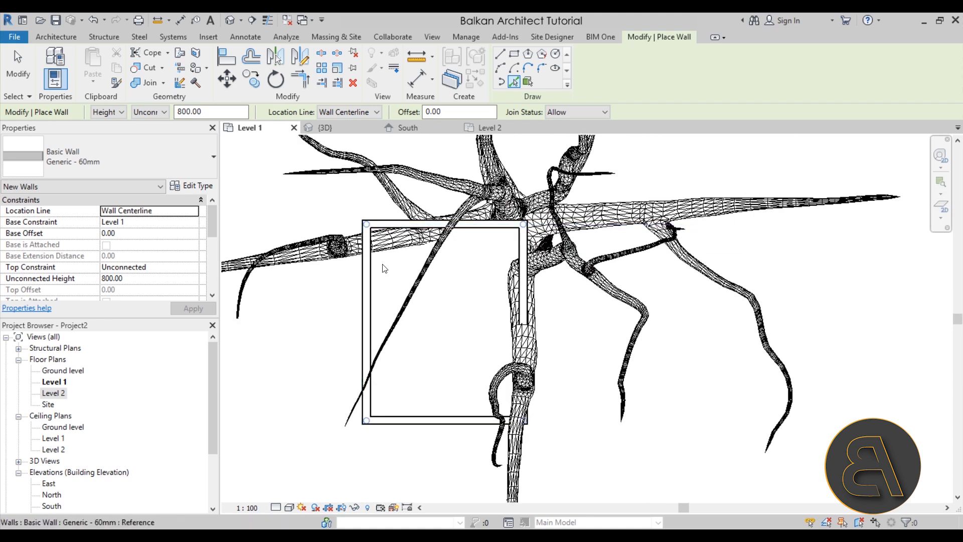
click(93, 20)
Set the structure layer thickness of the Generic - 60mm wall type to 6.
scroll(452, 328, up, 2)
scroll(404, 313, up, 1)
click(198, 186)
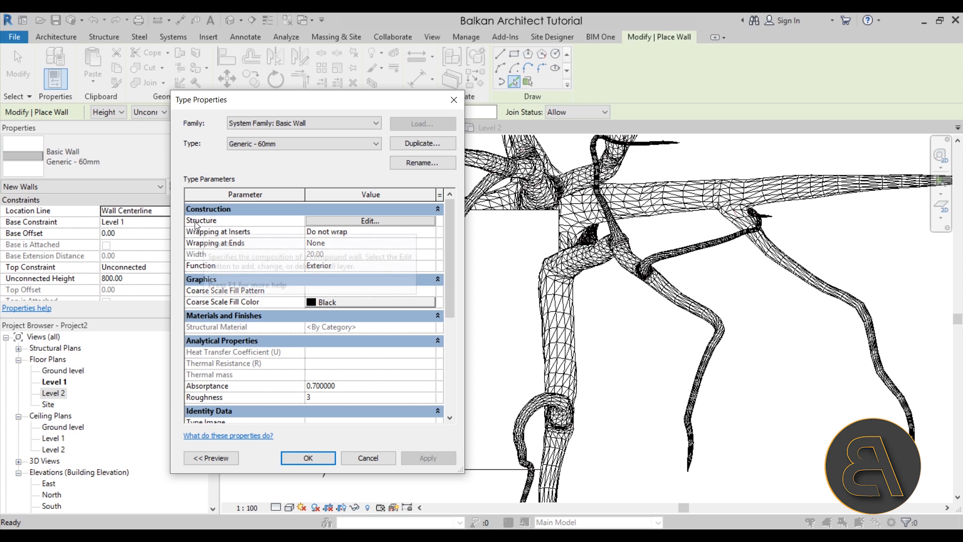
click(318, 221)
click(344, 229)
text(6)
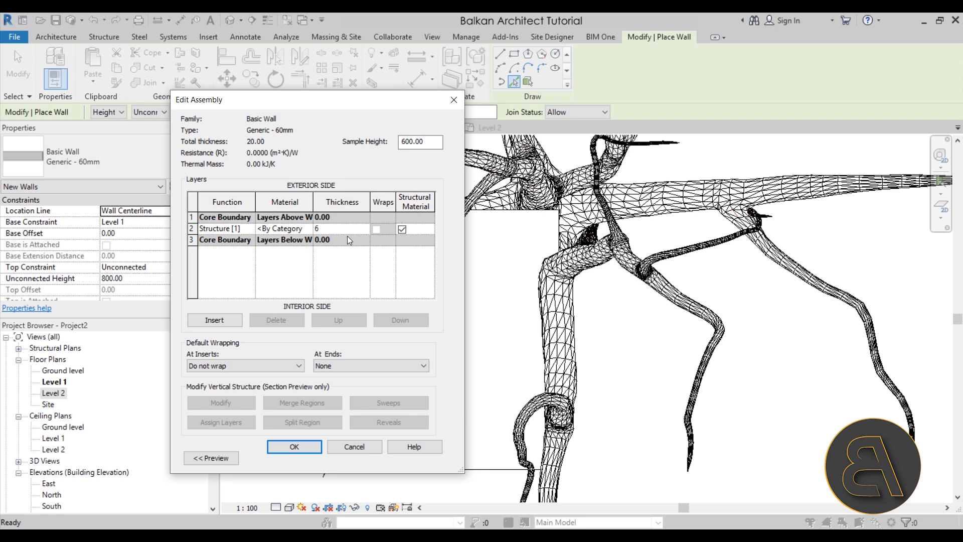
click(297, 449)
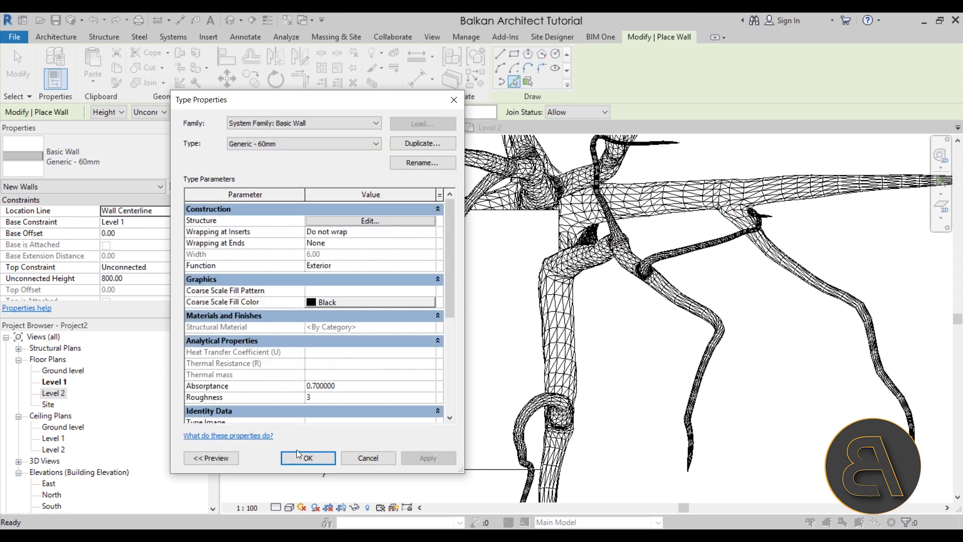
click(300, 457)
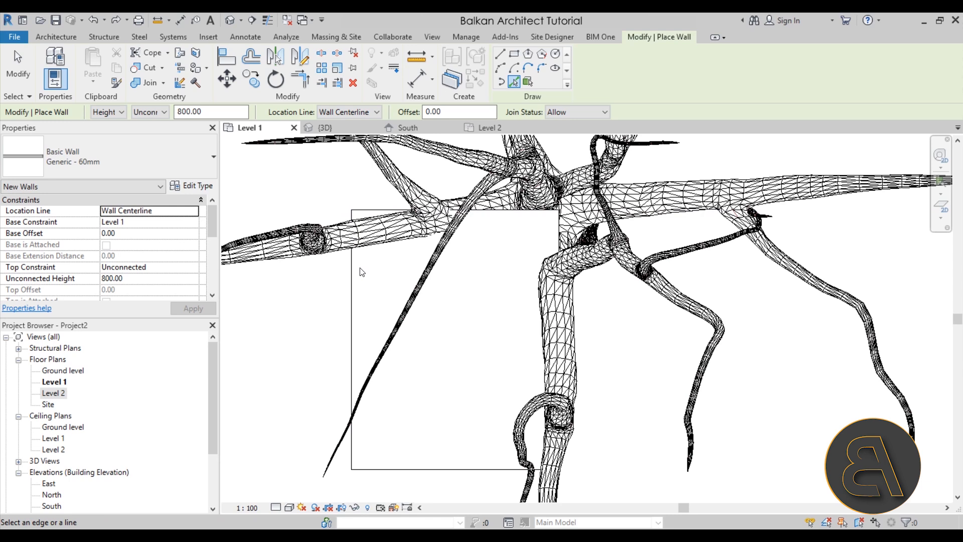
Set the wall location line to Finish Face: Exterior and place walls along the whole chain of platform edges.
click(324, 115)
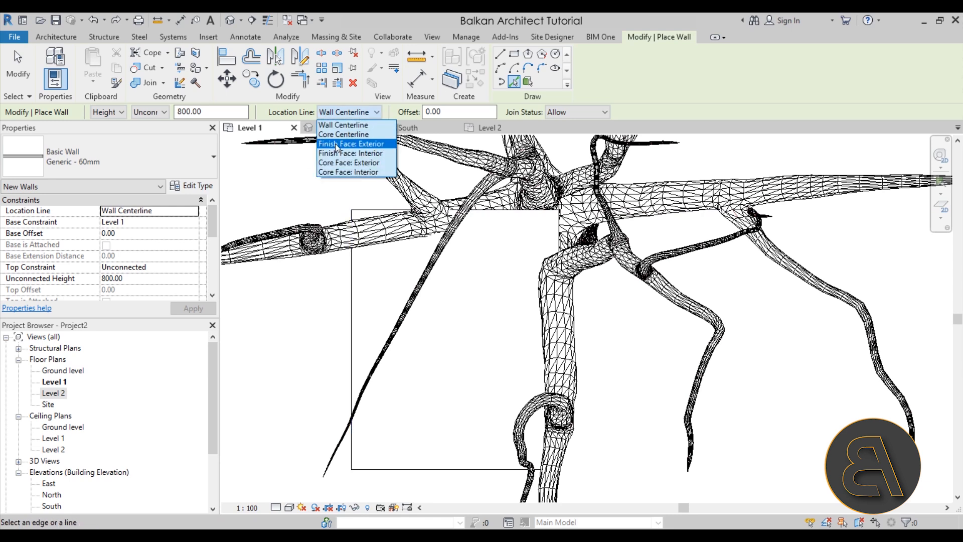
click(335, 143)
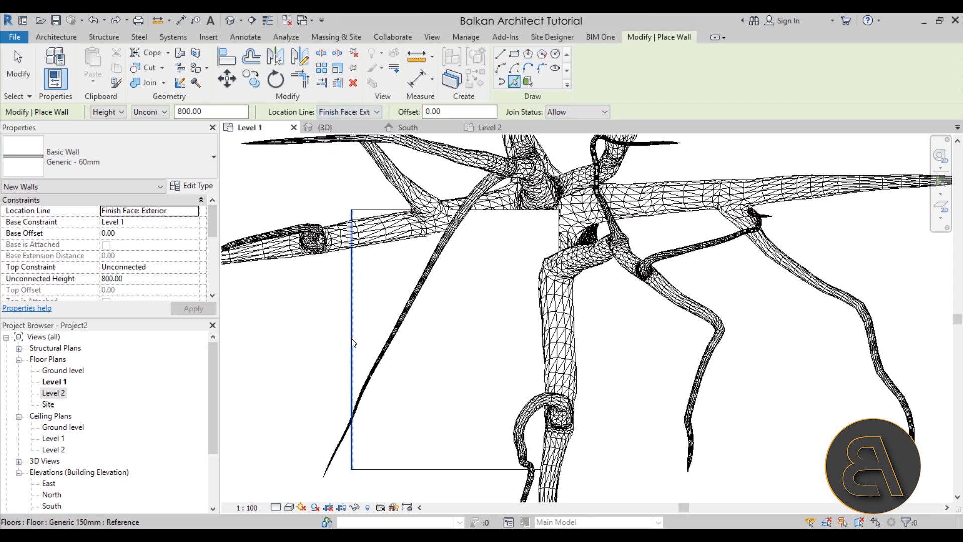
scroll(366, 329, up, 5)
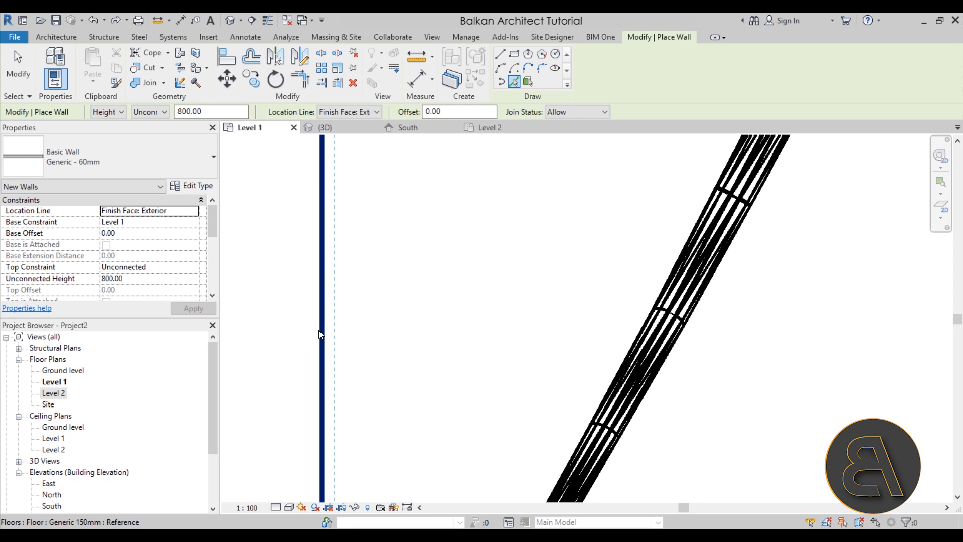
scroll(320, 335, down, 5)
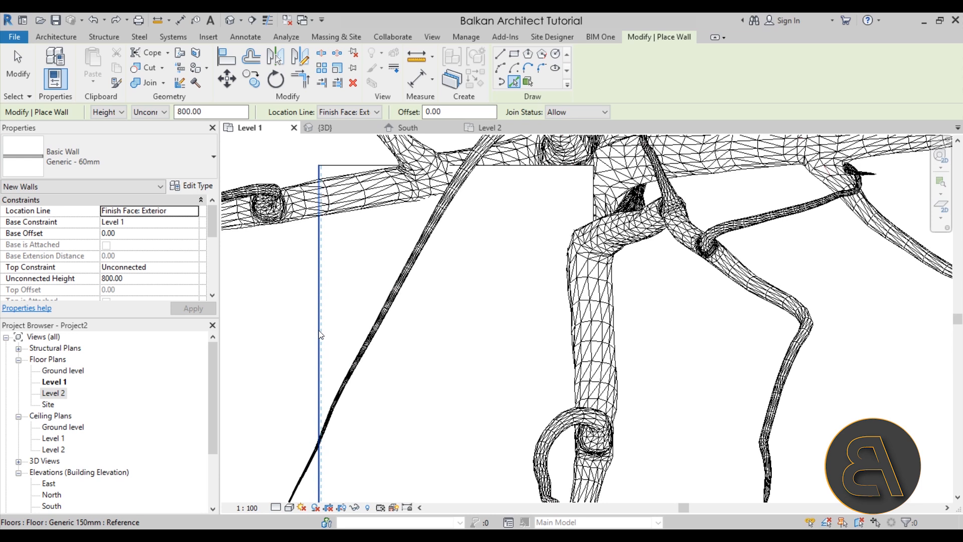
key(Tab)
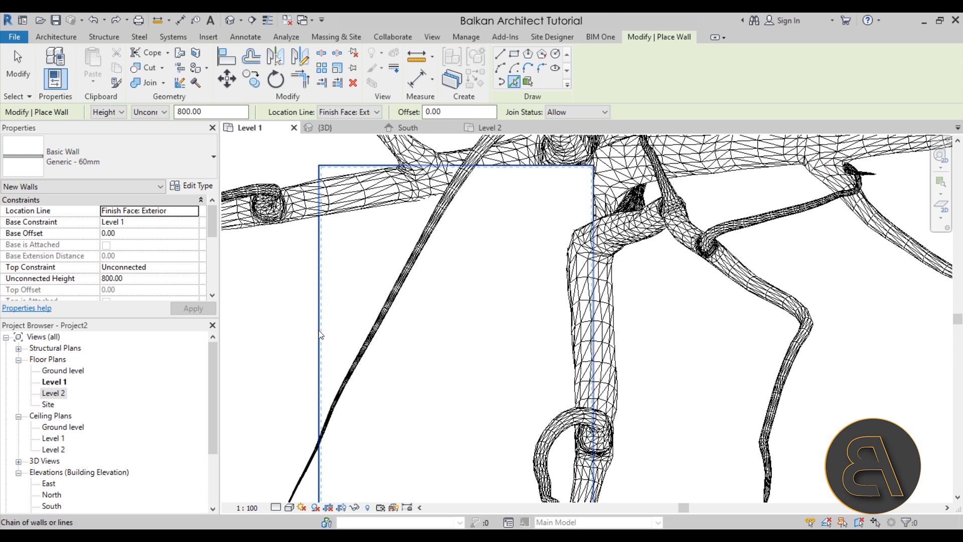
click(320, 333)
scroll(389, 236, down, 3)
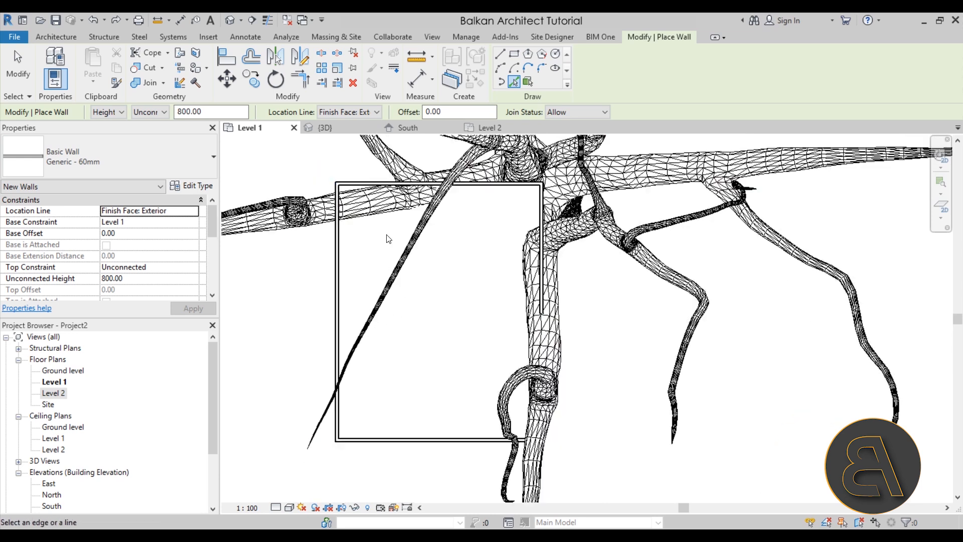
middle_drag(385, 294, 367, 341)
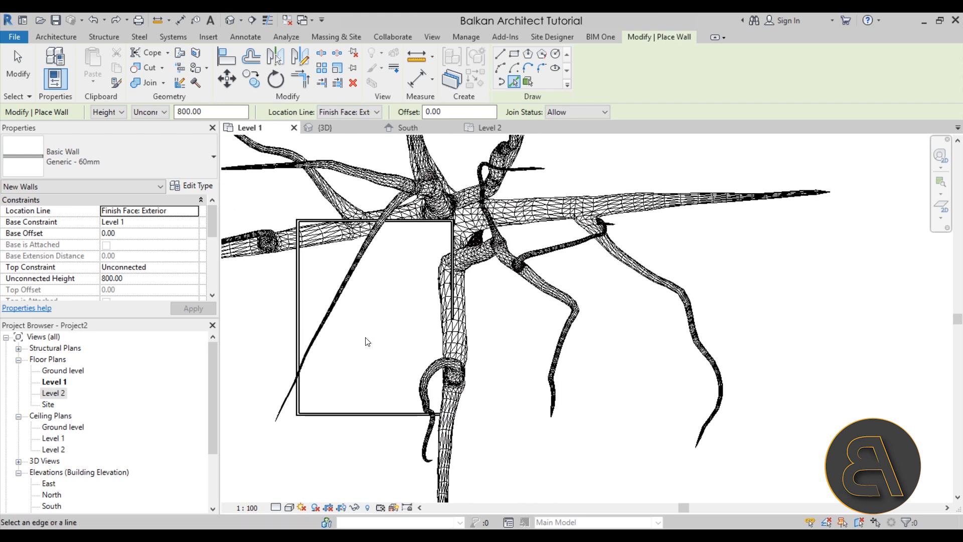
key(Escape)
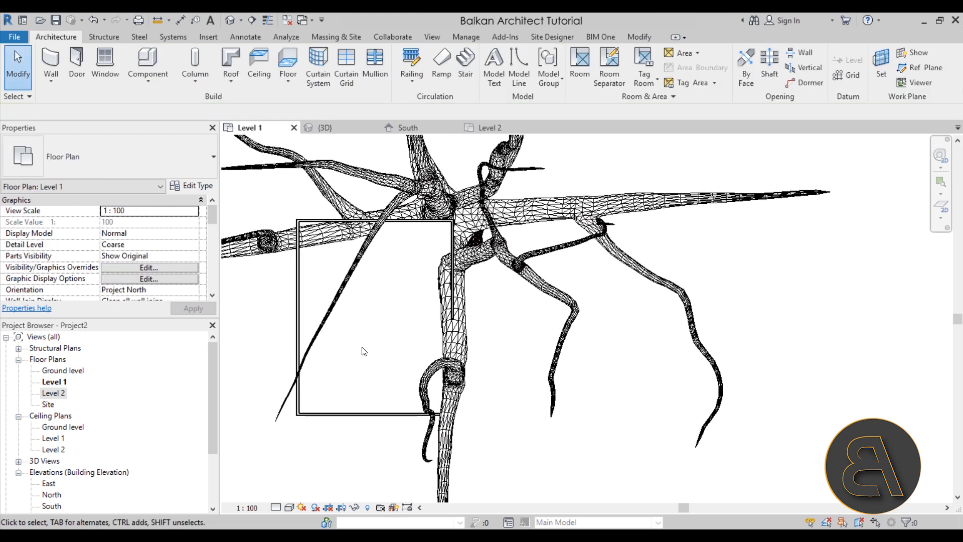
Move the south wall inward from the platform's south edge, setting its offset with a dimension referenced to that edge.
middle_drag(364, 350, 443, 350)
drag(436, 407, 437, 370)
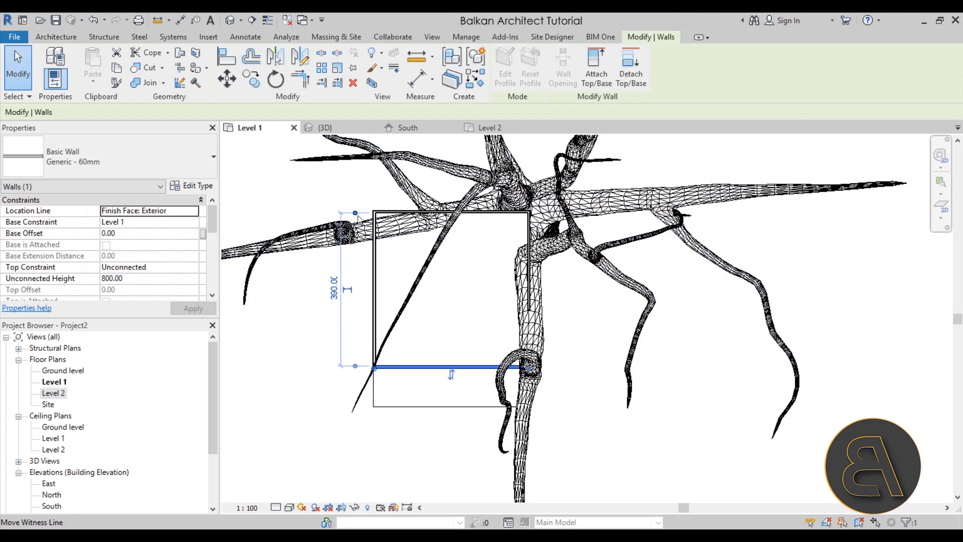
drag(358, 216, 358, 215)
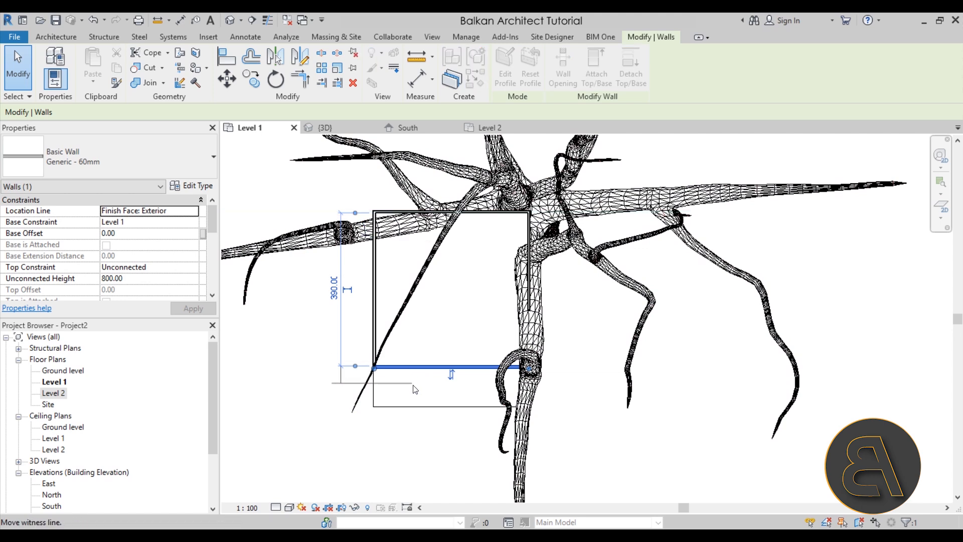
drag(414, 410, 412, 407)
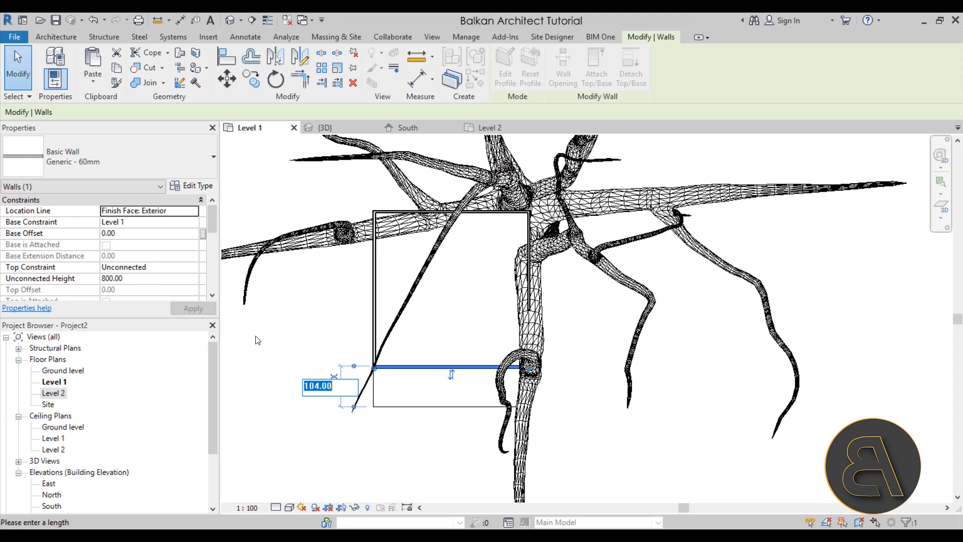
key(Return)
click(289, 336)
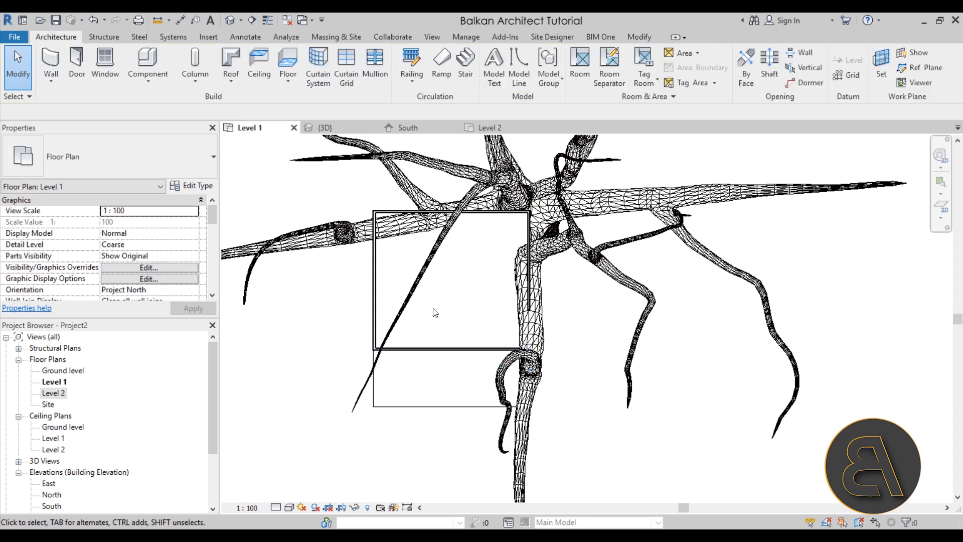
In the 3D view, select all four tree house walls and attach their tops to the roof.
scroll(444, 301, down, 3)
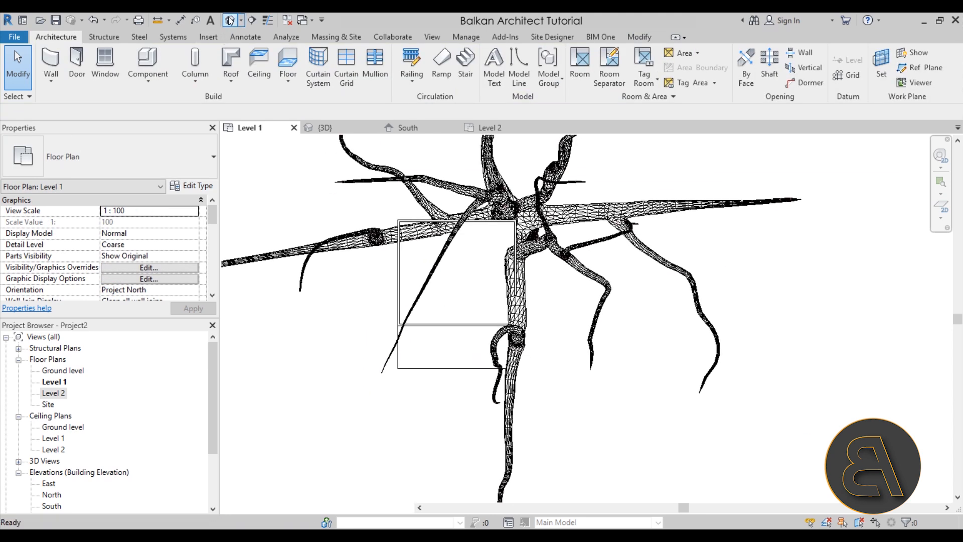
click(230, 21)
shift+middle_drag(543, 376, 504, 233)
scroll(565, 400, down, 3)
scroll(484, 240, up, 2)
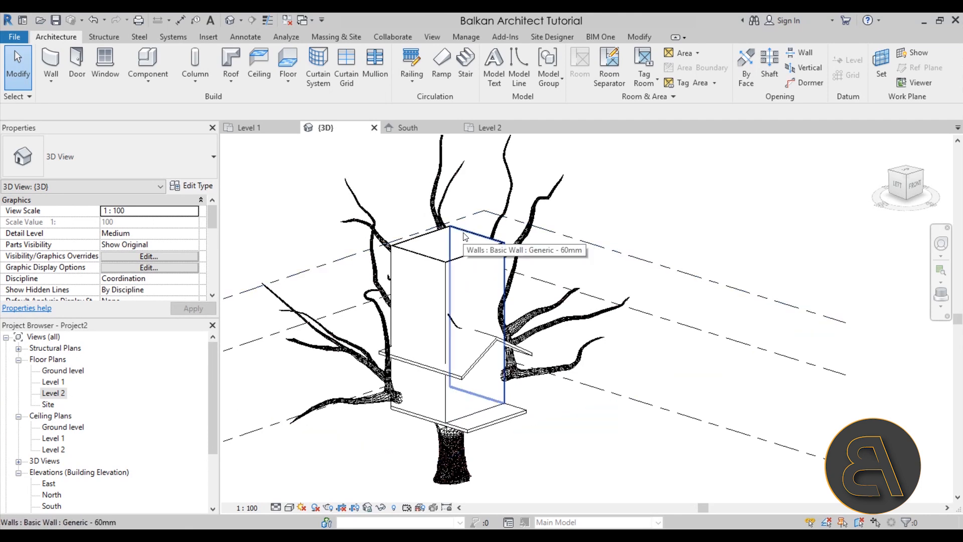
click(464, 237)
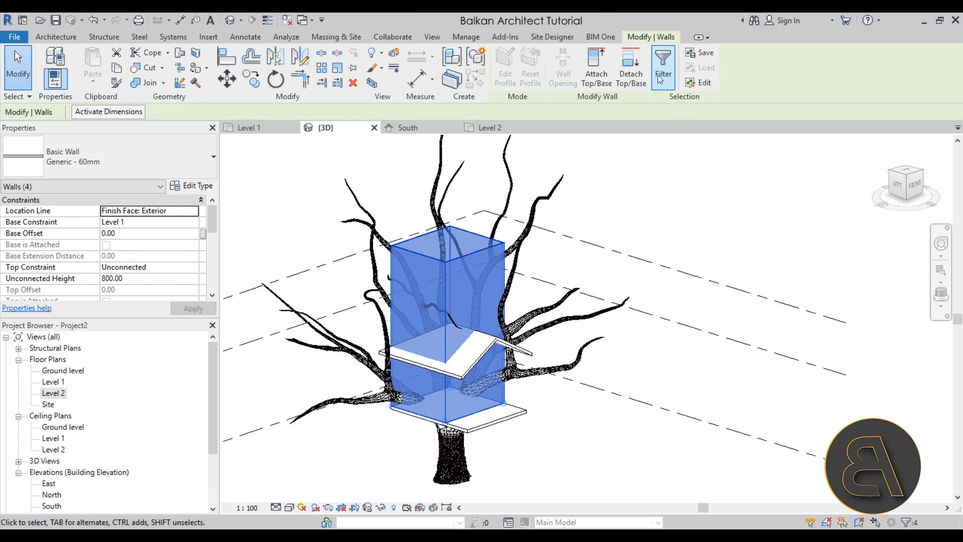
click(604, 82)
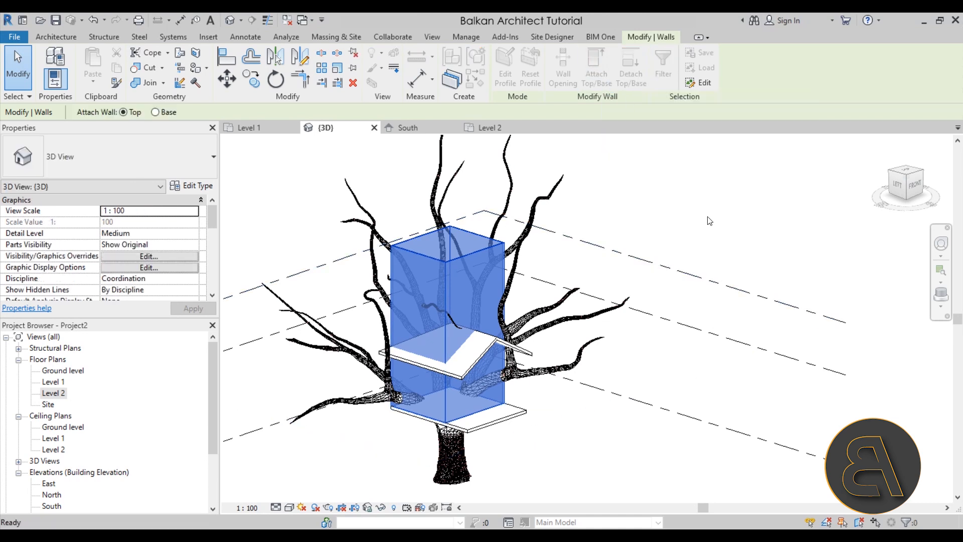
click(489, 351)
shift+middle_drag(602, 419, 463, 465)
scroll(458, 427, up, 2)
shift+middle_drag(457, 427, 496, 371)
scroll(591, 416, down, 1)
click(601, 374)
Start a door, check the available types and browse the metric family library to the Residential doors folder for loading.
click(79, 73)
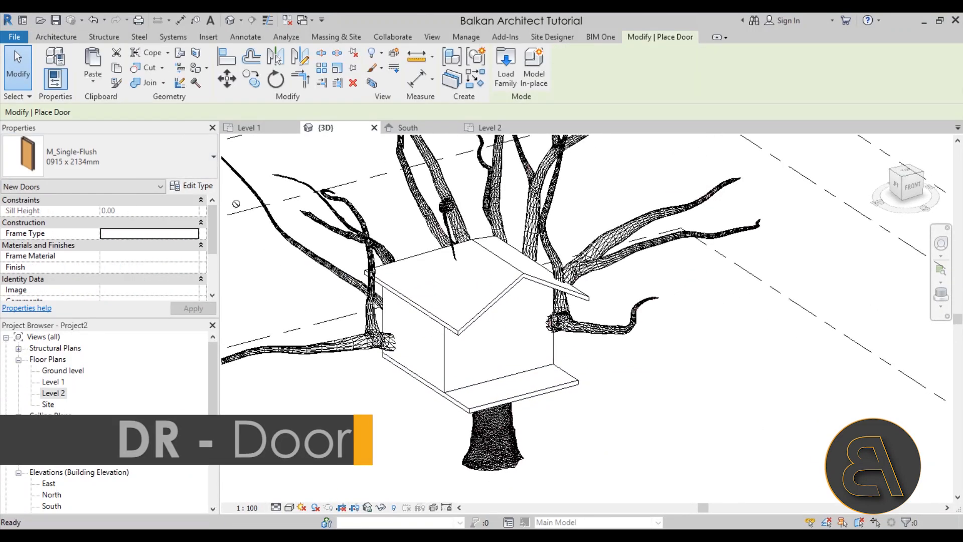
click(128, 168)
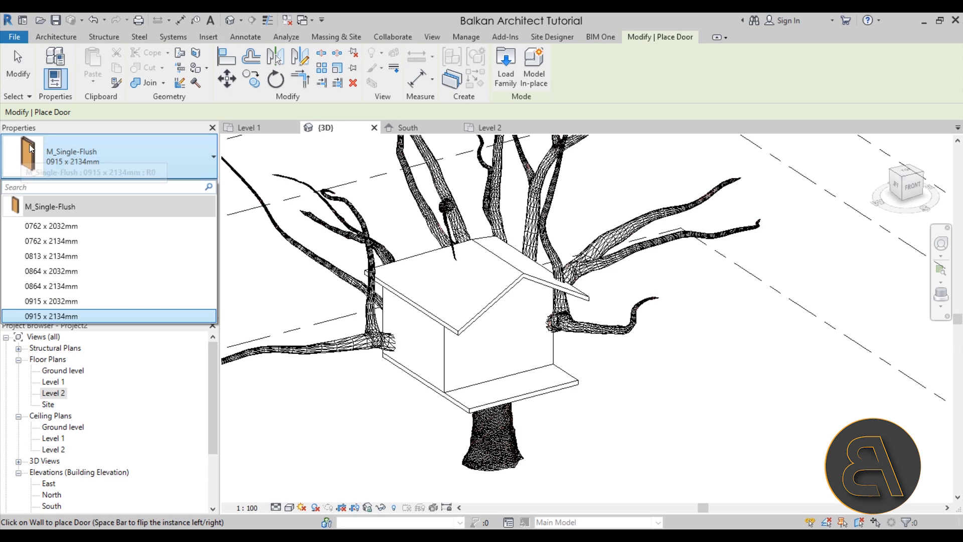
click(507, 76)
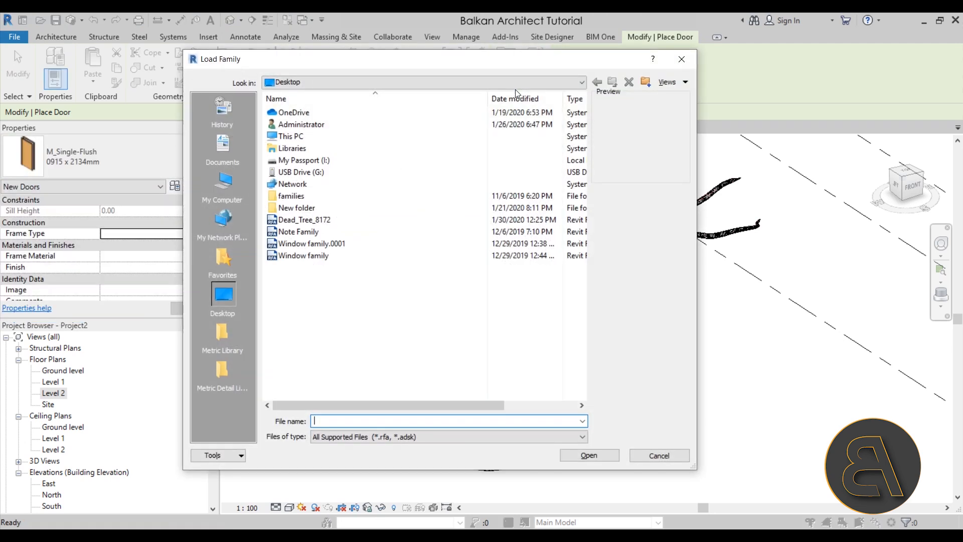
click(221, 334)
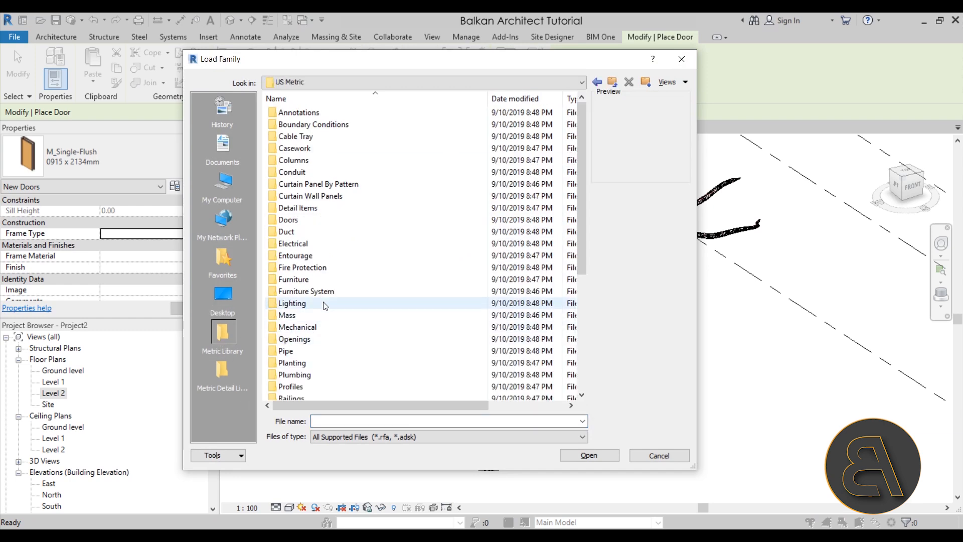
click(295, 223)
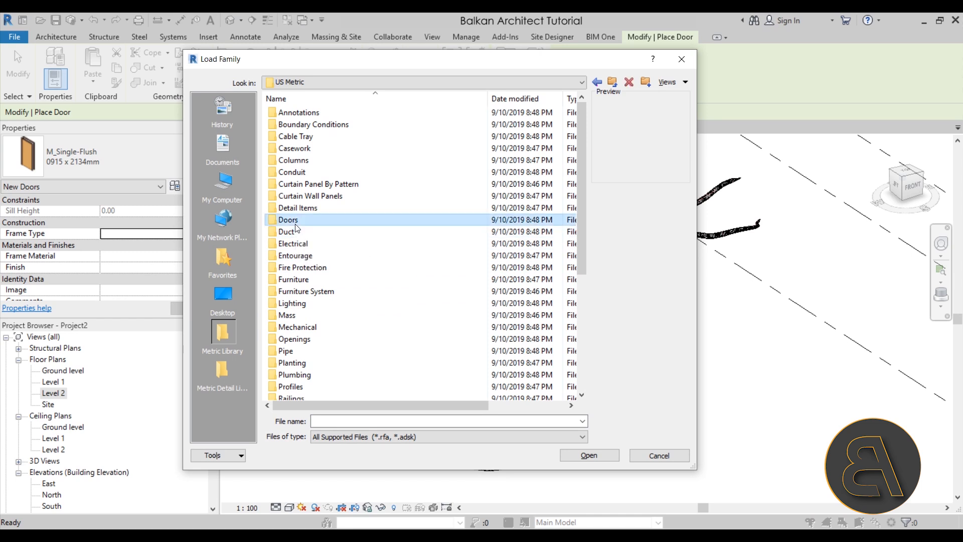
double_click(296, 224)
double_click(297, 139)
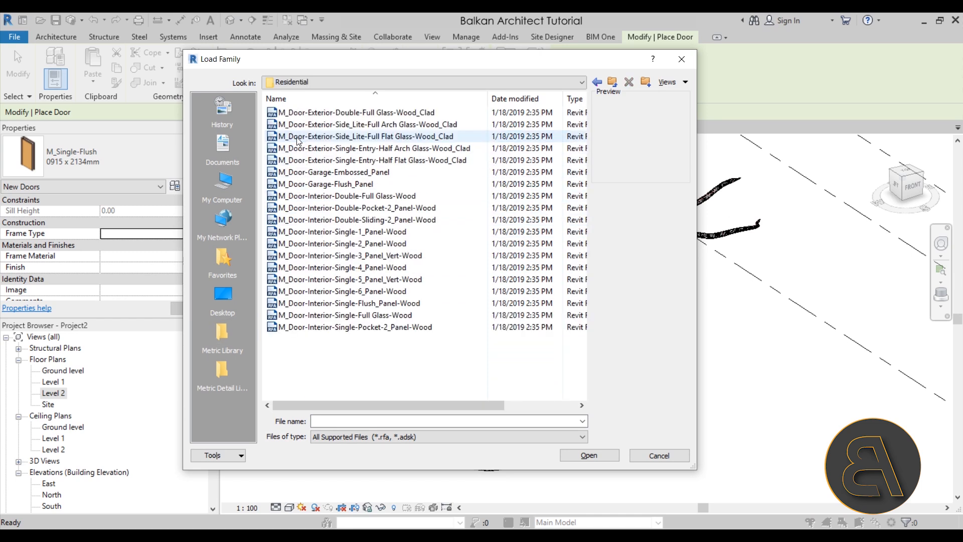
Preview the exterior, garage and interior door families in the Residential folder to compare their designs.
click(309, 114)
click(308, 124)
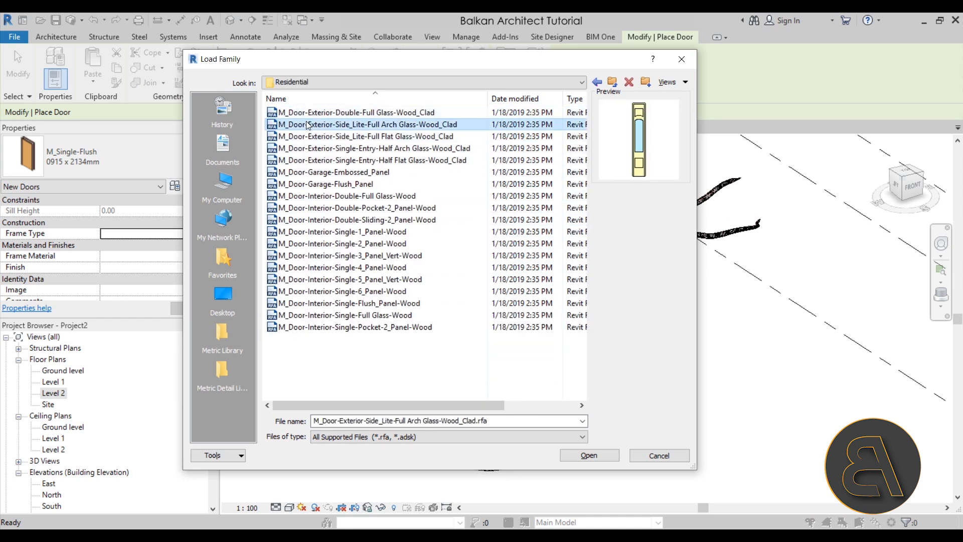
click(307, 140)
click(304, 150)
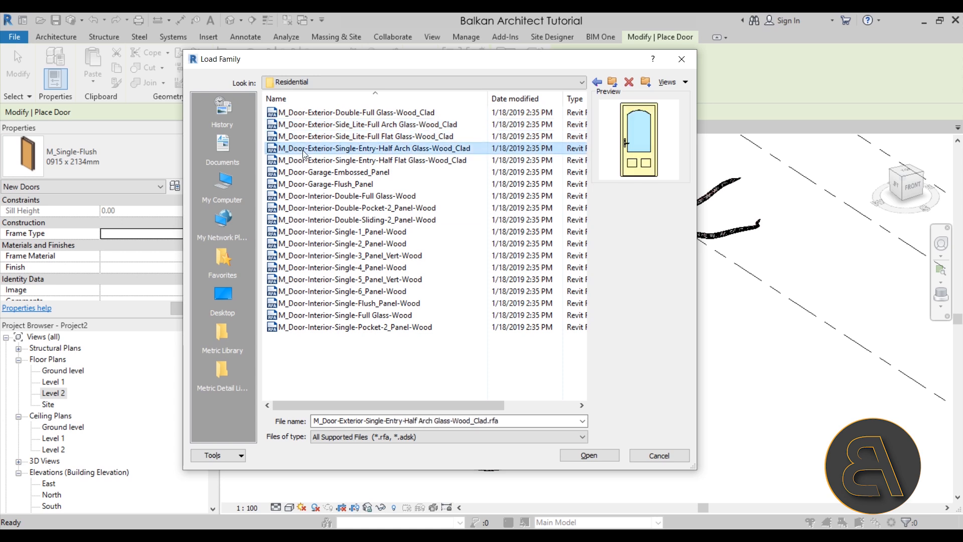
click(305, 161)
click(305, 173)
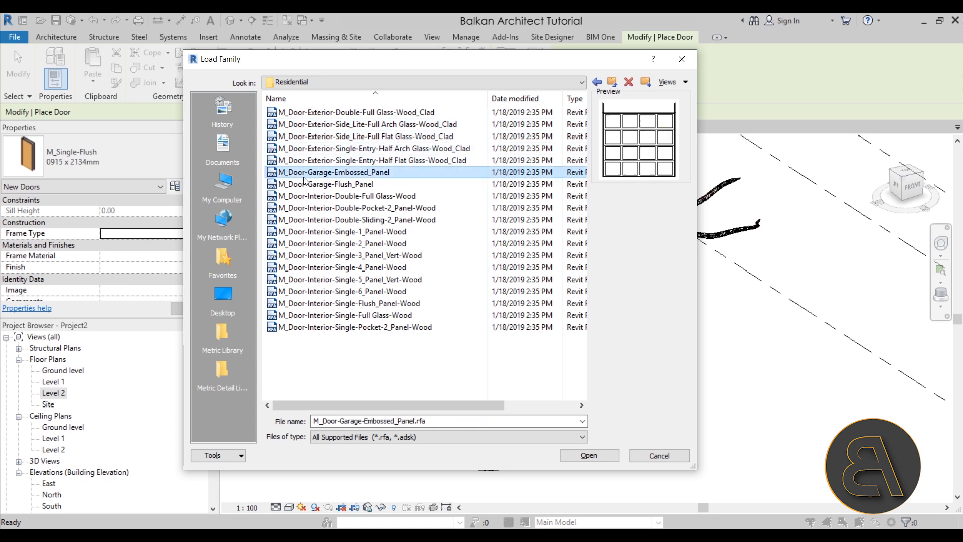
click(307, 328)
click(305, 316)
click(305, 304)
click(305, 292)
click(306, 280)
click(307, 268)
click(308, 256)
click(308, 244)
click(308, 232)
click(309, 219)
click(306, 208)
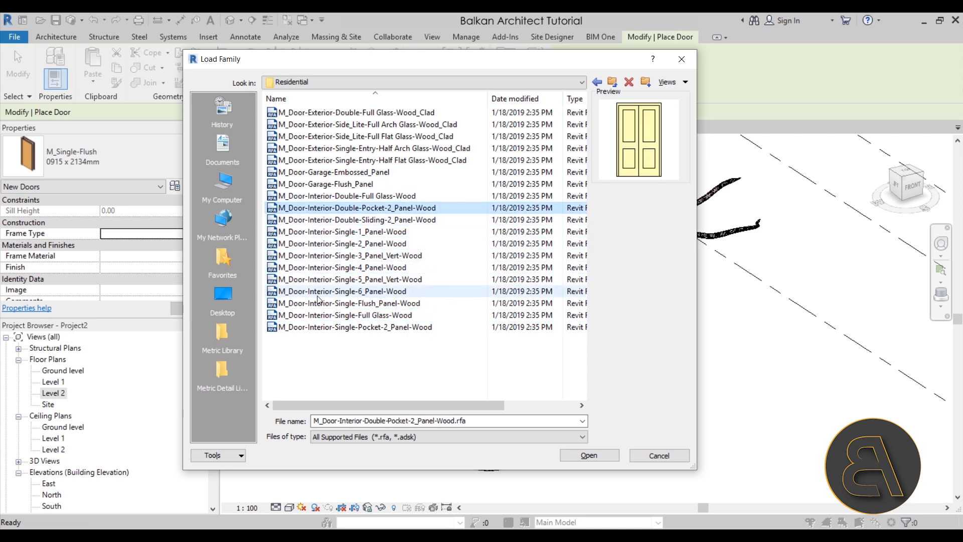
Load M_Door-Interior-Single-Full Glass-Wood in the 700 x 2000mm type and place it in the front wall facing the porch.
click(316, 317)
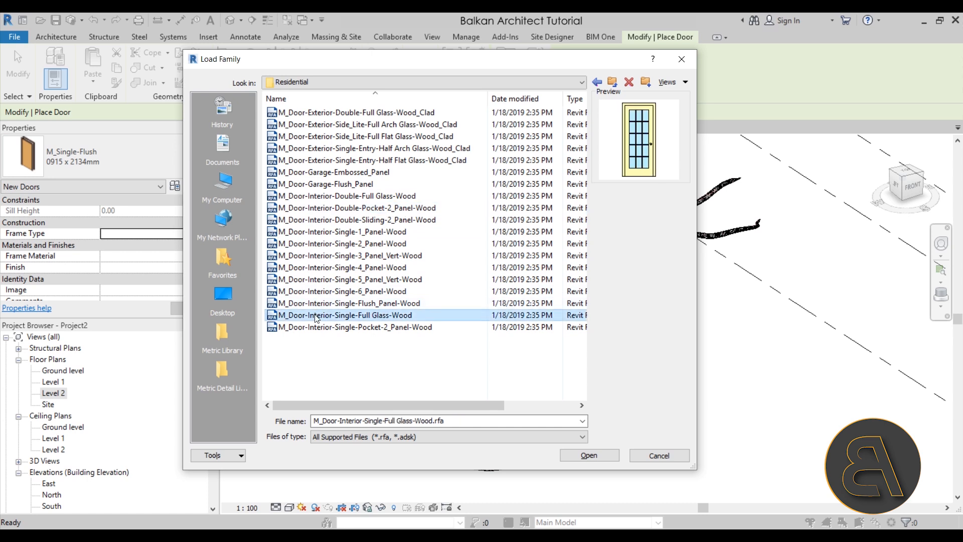
click(587, 456)
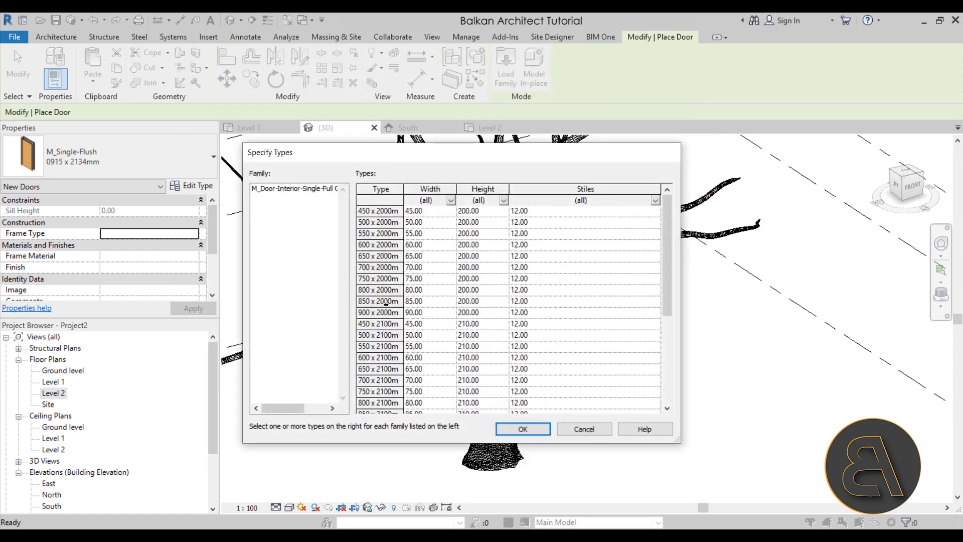
click(362, 270)
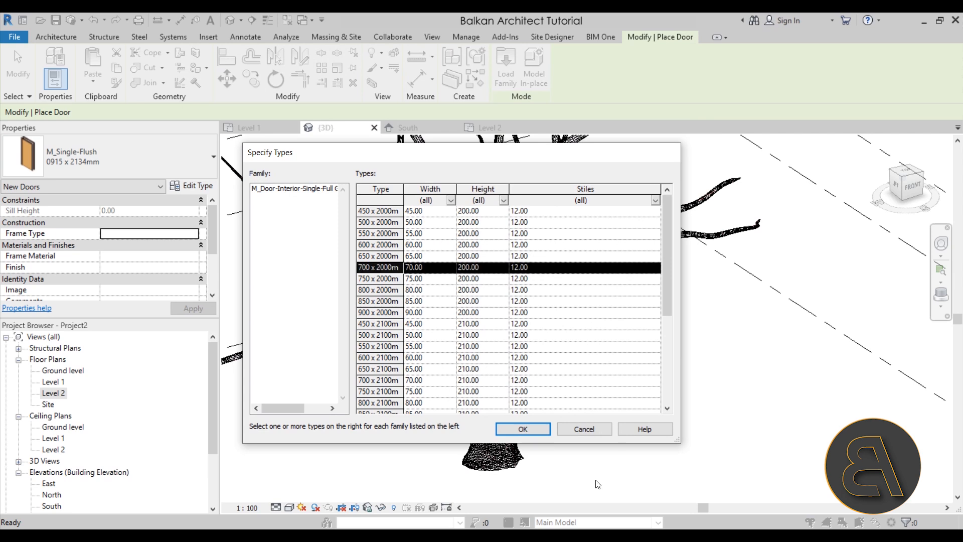
click(531, 432)
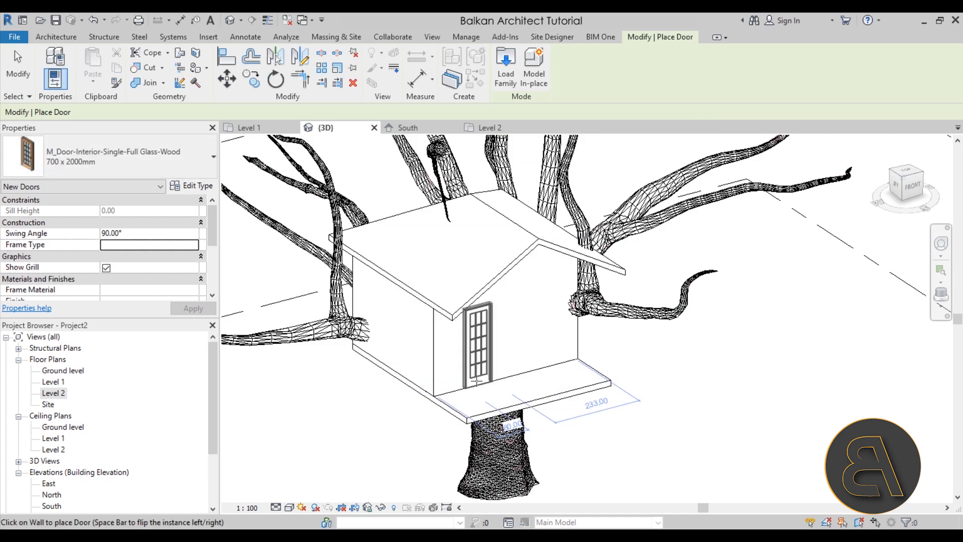
scroll(476, 382, up, 3)
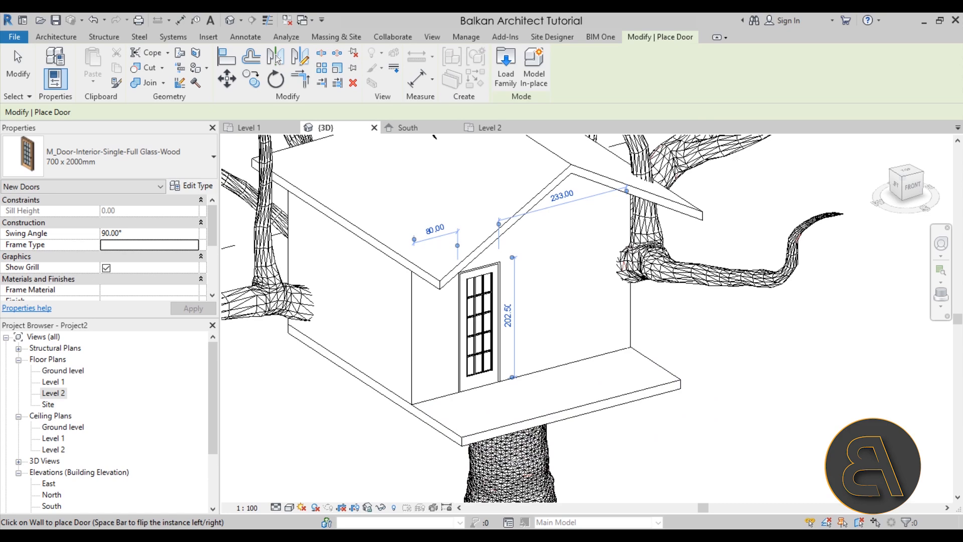
key(Escape)
In the Level 1 plan, place M_Window-Casement-Double 1400 x 1800mm windows in the west, north and east walls.
scroll(498, 383, down, 3)
shift+middle_drag(498, 382, 500, 419)
shift+middle_drag(499, 419, 512, 431)
shift+middle_drag(558, 474, 547, 474)
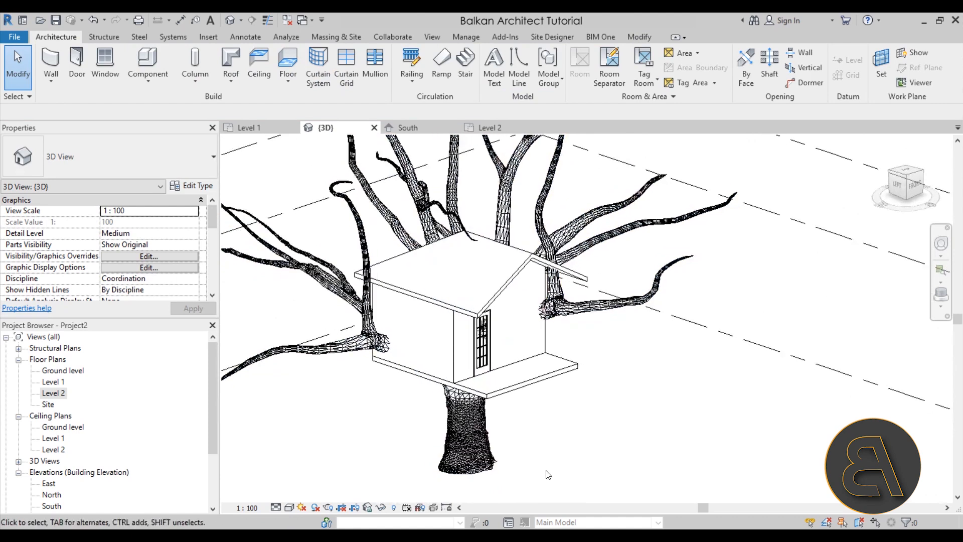
click(248, 127)
scroll(382, 387, up, 4)
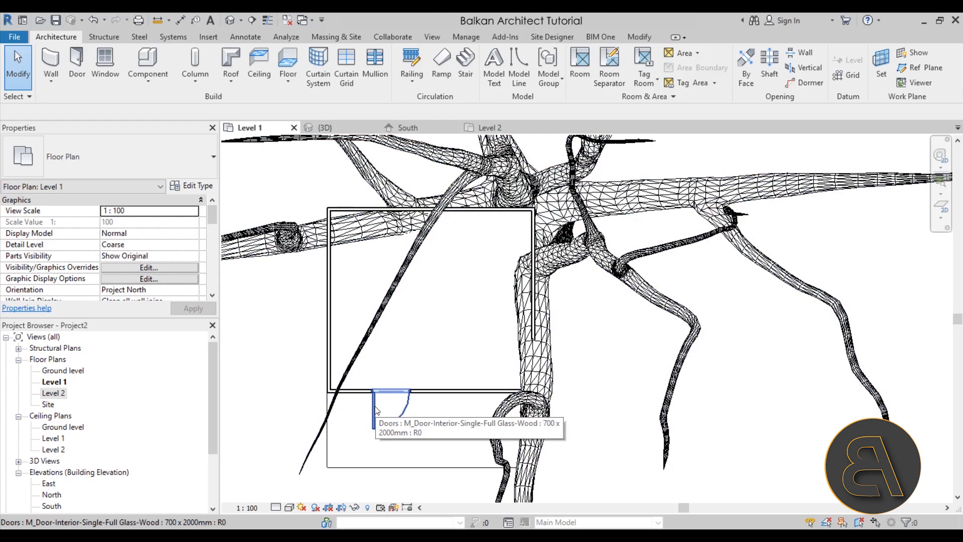
key(w)
key(n)
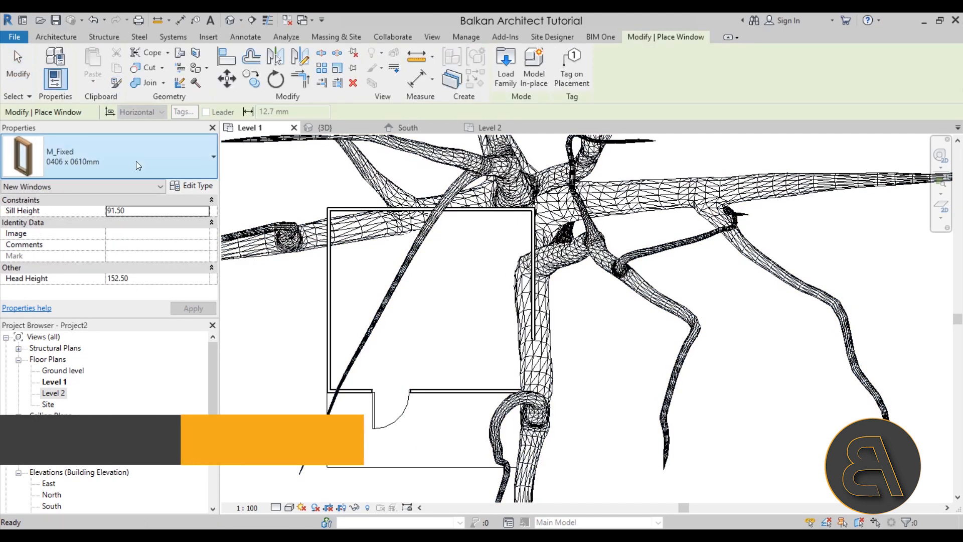
click(137, 161)
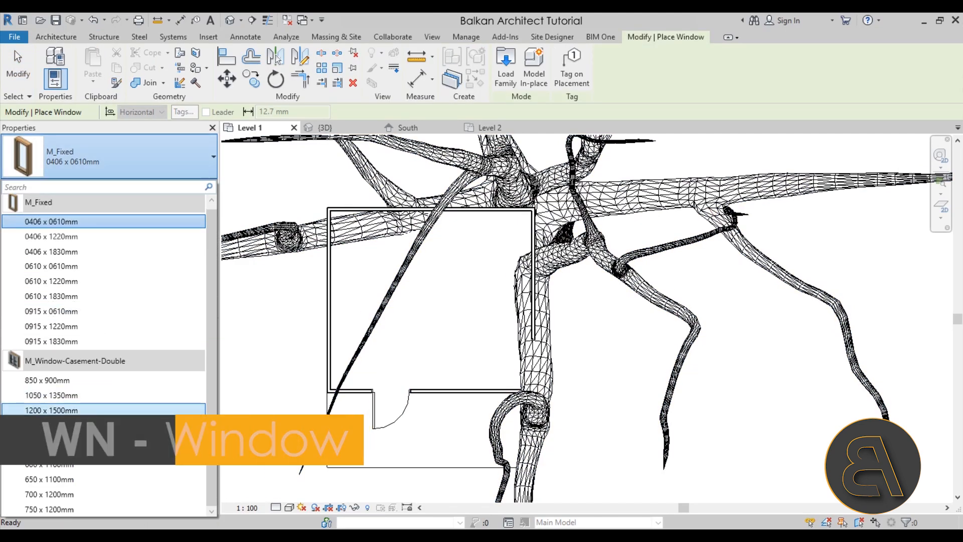
click(78, 425)
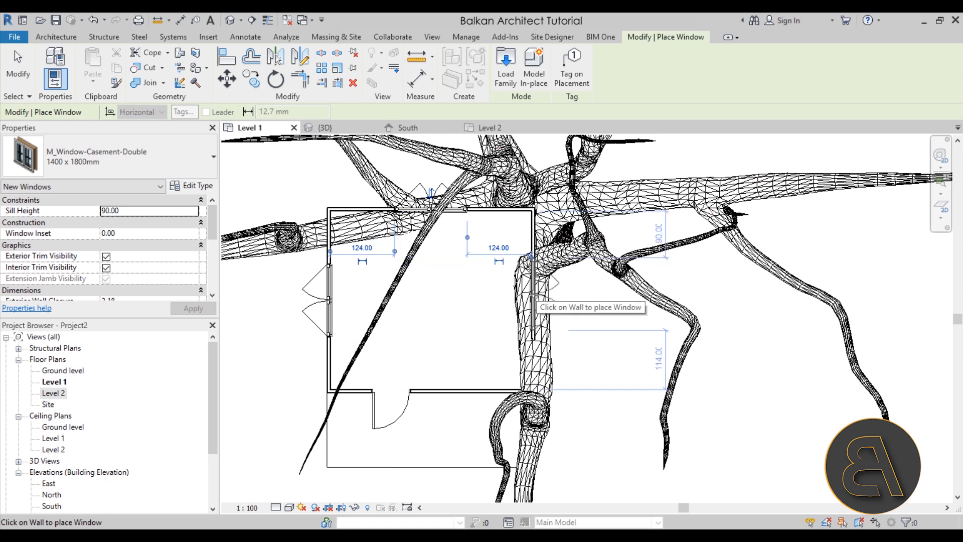
In the 3D view, select the whole tree house, filter the selection to windows only and change their sill height.
click(225, 19)
shift+middle_drag(281, 251, 348, 236)
key(Escape)
drag(283, 172, 605, 477)
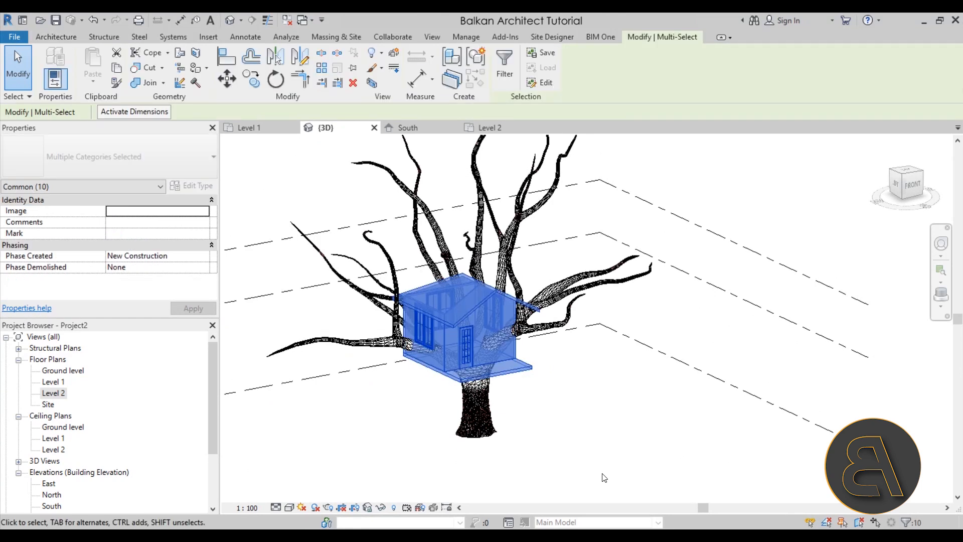
click(507, 77)
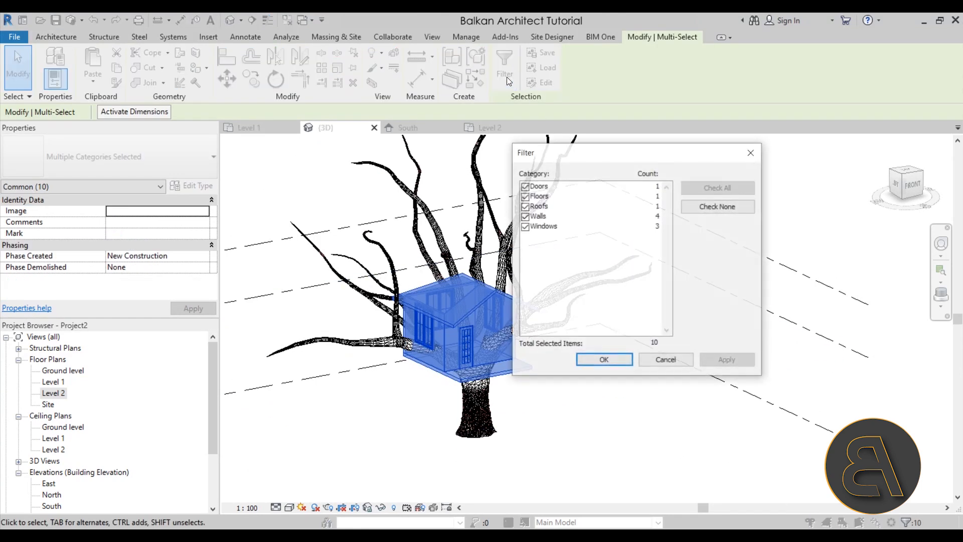
click(707, 213)
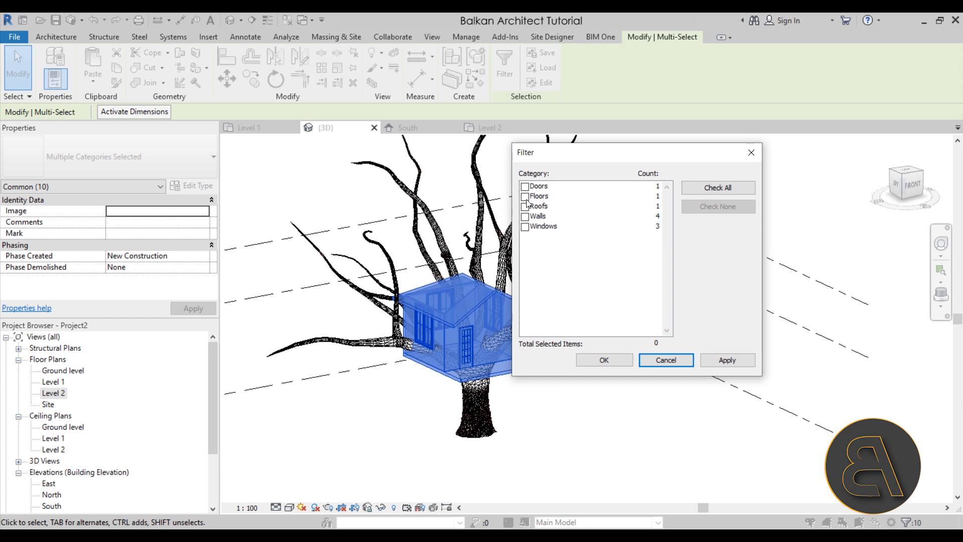
click(719, 361)
click(599, 362)
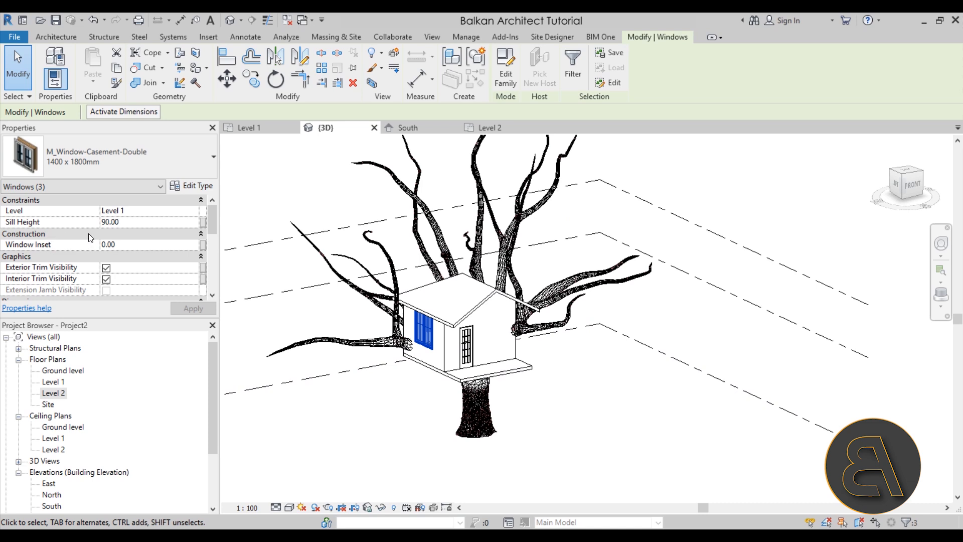
click(101, 222)
shift+middle_drag(567, 443, 555, 462)
click(495, 475)
Start loading a family and browse the US Metric library to the Ladders folder under Specialty Equipment.
shift+middle_drag(495, 476, 311, 466)
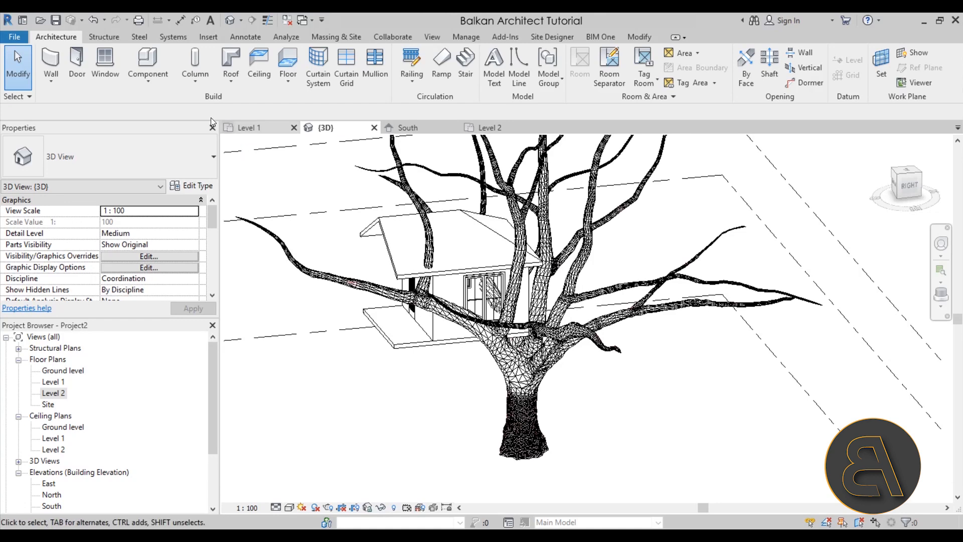
click(208, 38)
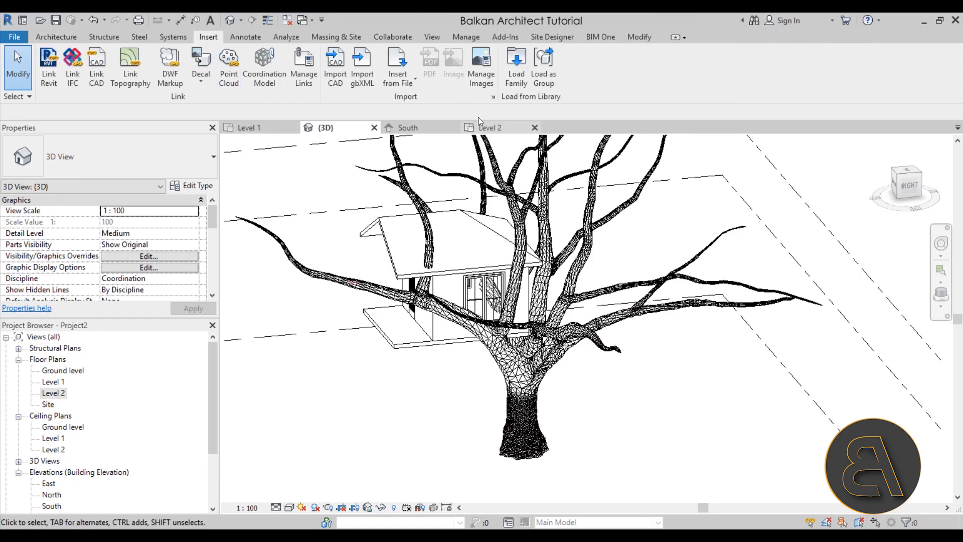
click(515, 82)
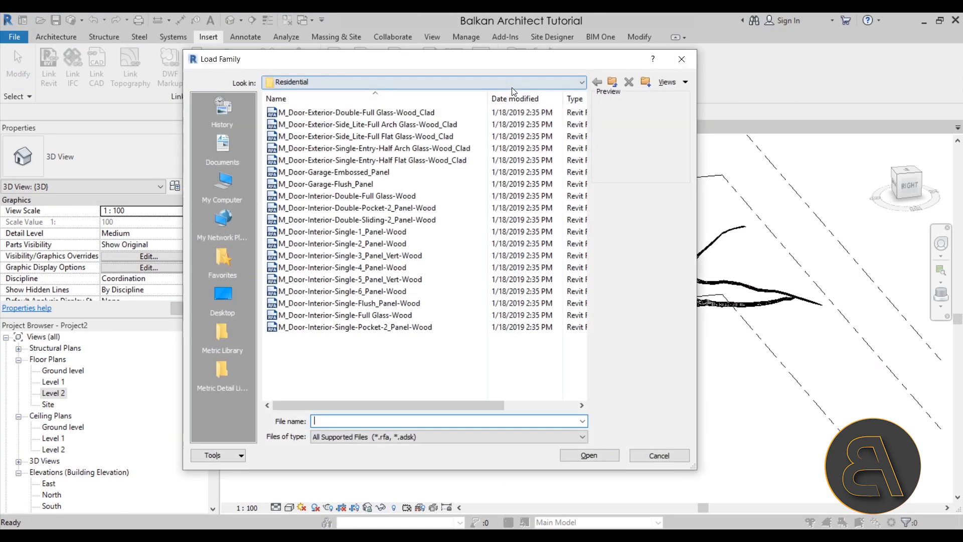
click(612, 88)
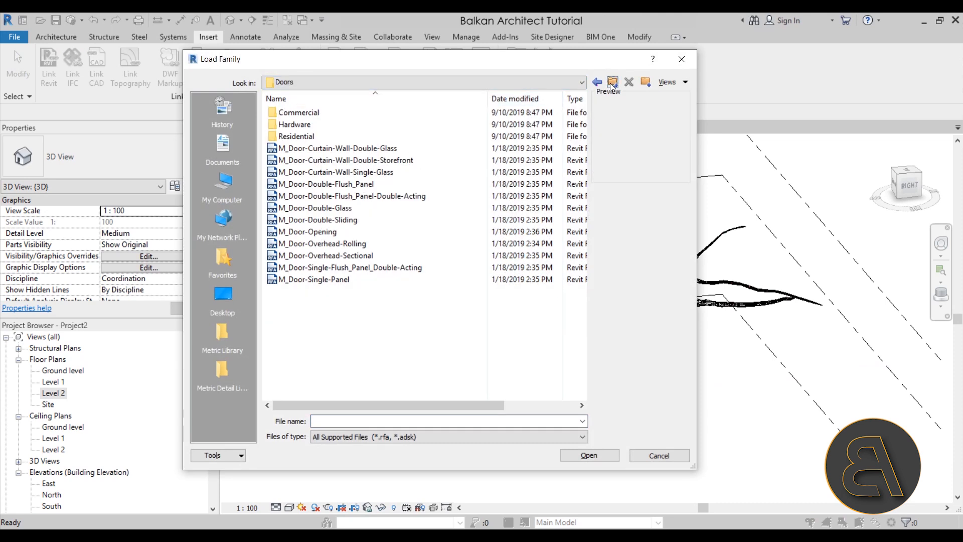
click(612, 83)
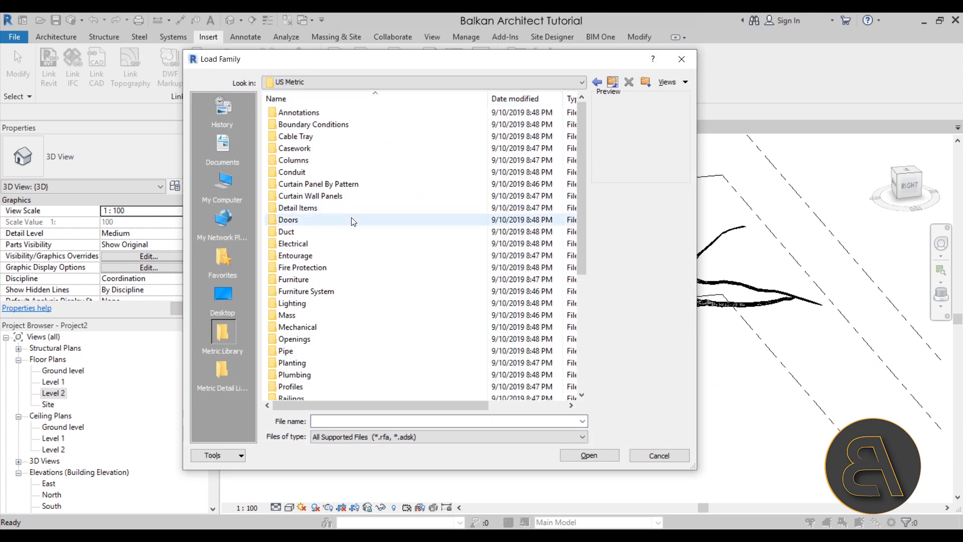
scroll(351, 218, down, 4)
double_click(319, 280)
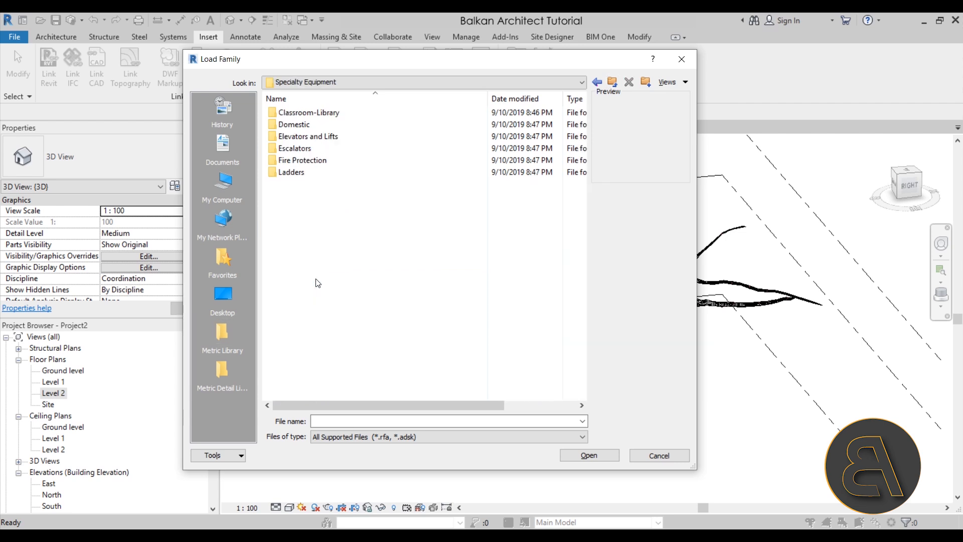
double_click(301, 174)
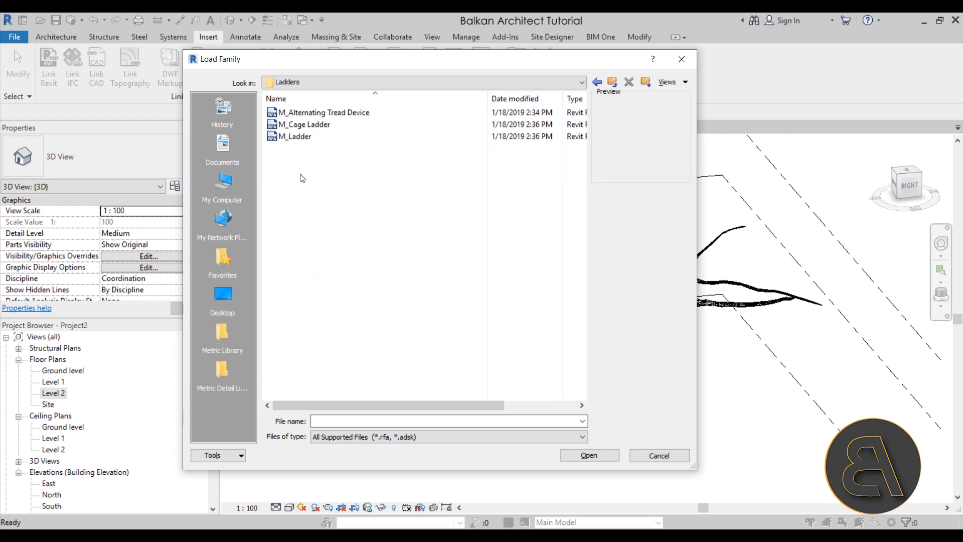
Compare the previews of the three ladder families and load M_Ladder.
click(306, 125)
click(309, 110)
click(301, 137)
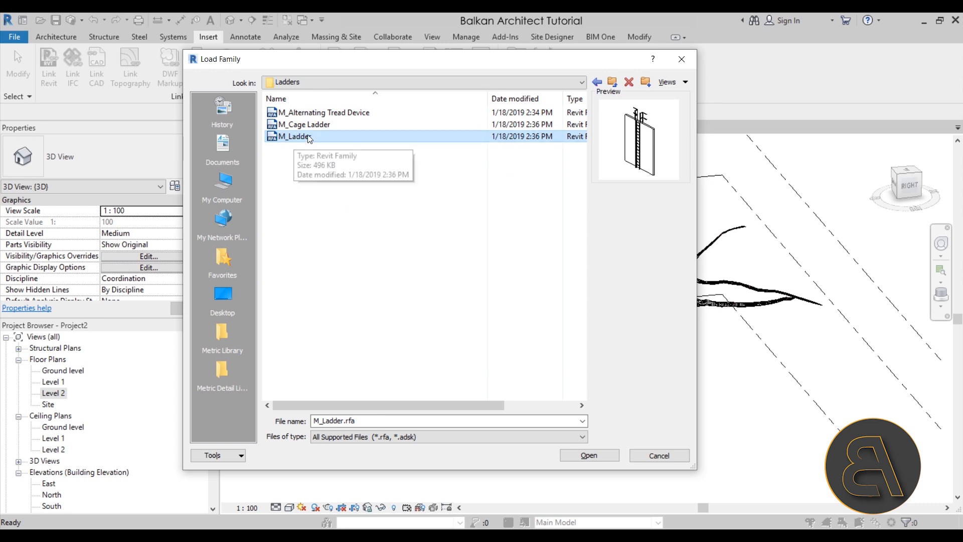
click(302, 128)
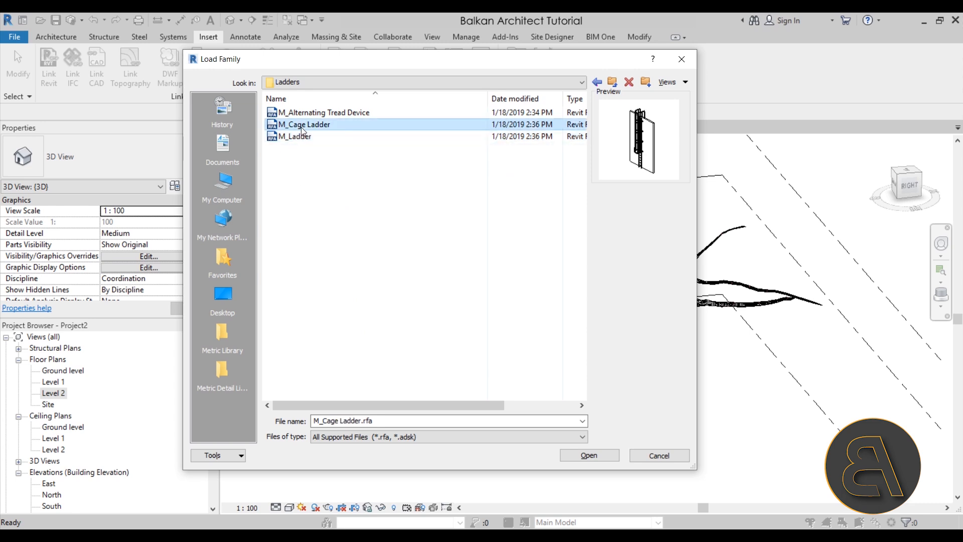
click(304, 115)
click(304, 126)
click(298, 140)
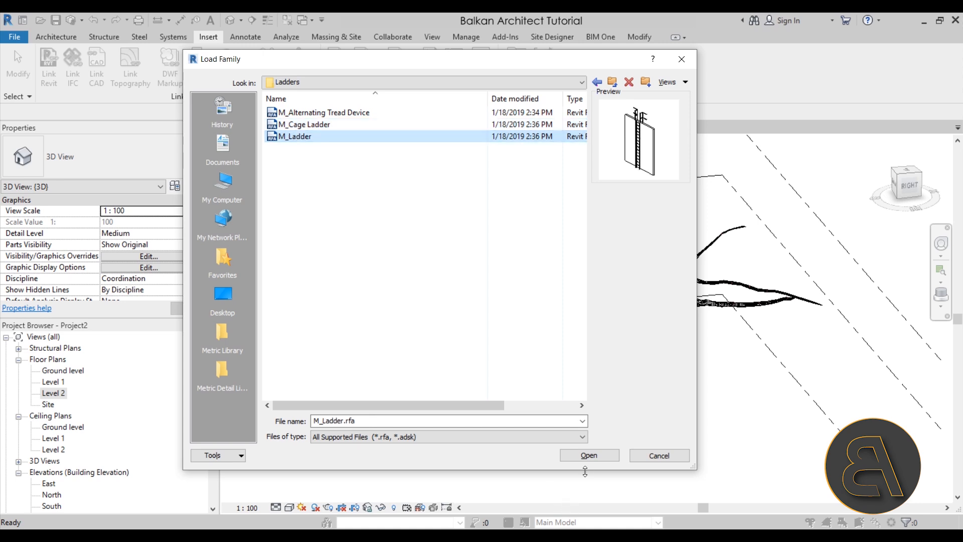
click(582, 457)
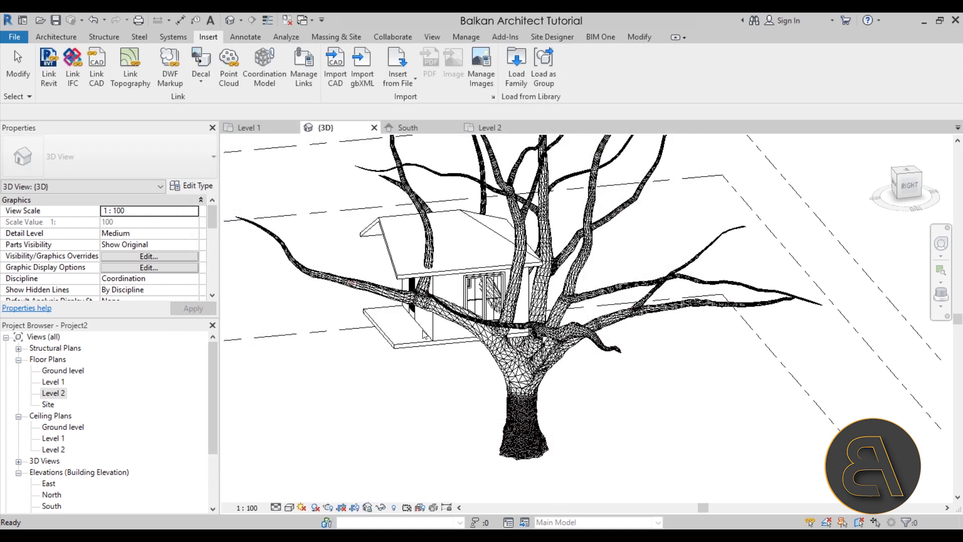
Place one M_Ladder Standard component on the east wall of the tree house near its porch end.
click(56, 37)
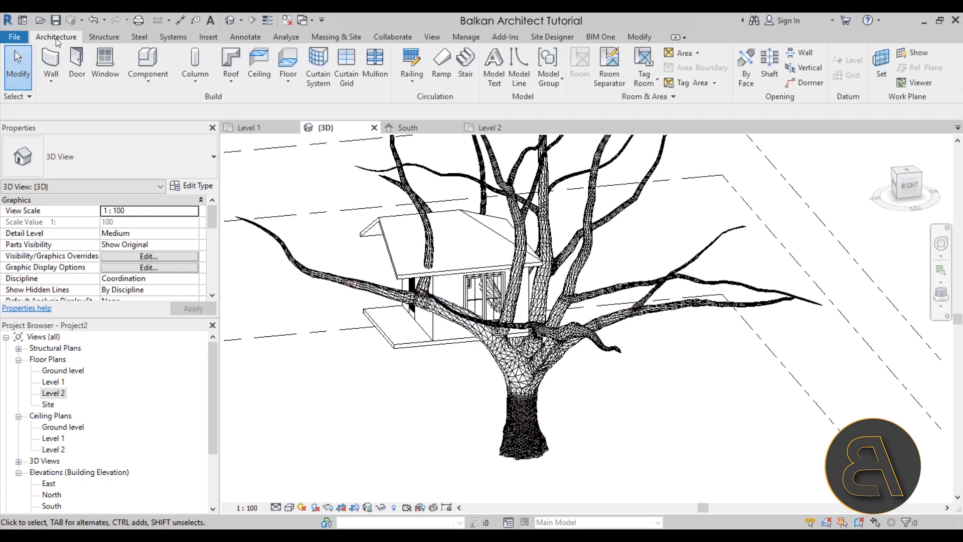
click(147, 65)
scroll(436, 346, up, 3)
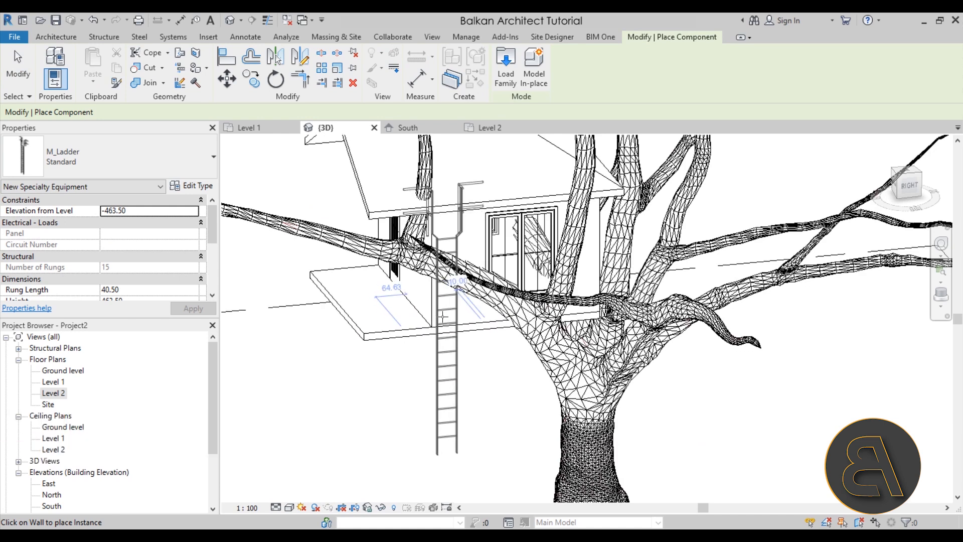
click(443, 321)
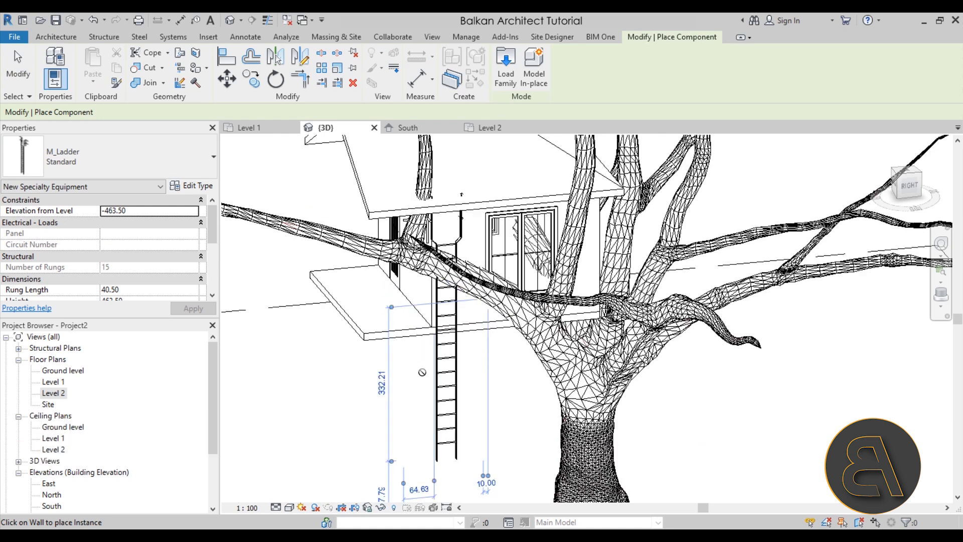
key(Escape)
key(Escape)
Move the ladder over to the open porch edge and lower it to an elevation of about -14 from the ground level.
click(434, 425)
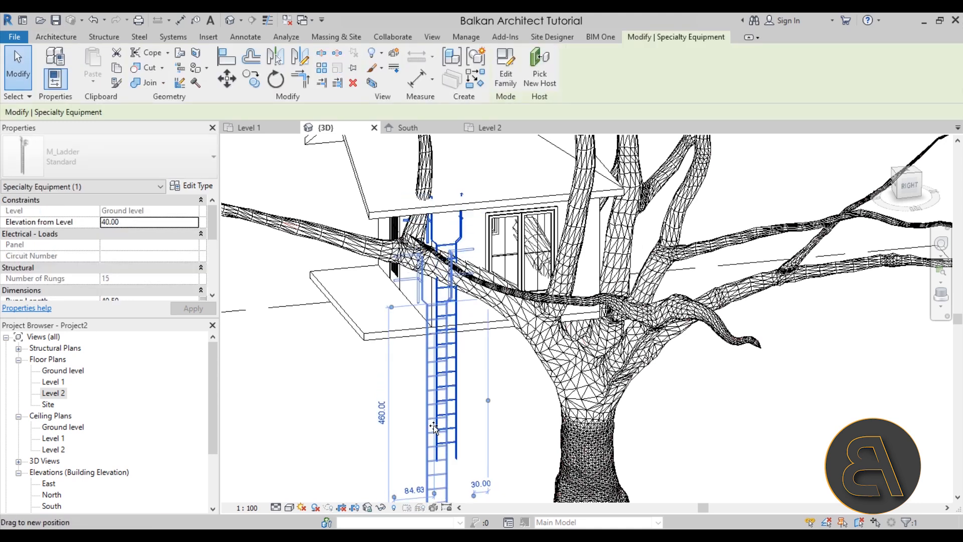
click(434, 384)
drag(429, 385, 397, 410)
shift+scroll(444, 351, up, 10)
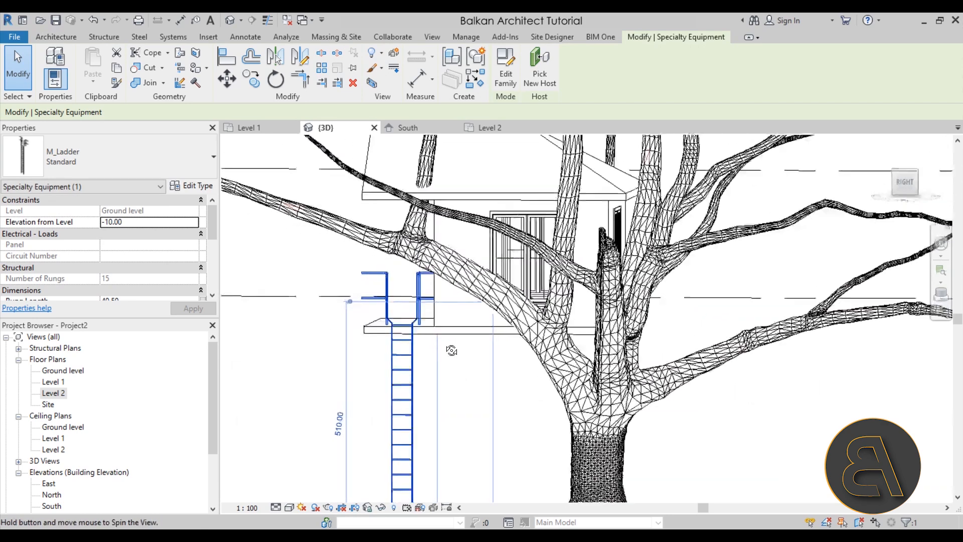
shift+middle_drag(431, 350, 414, 381)
drag(414, 382, 414, 382)
scroll(529, 408, down, 2)
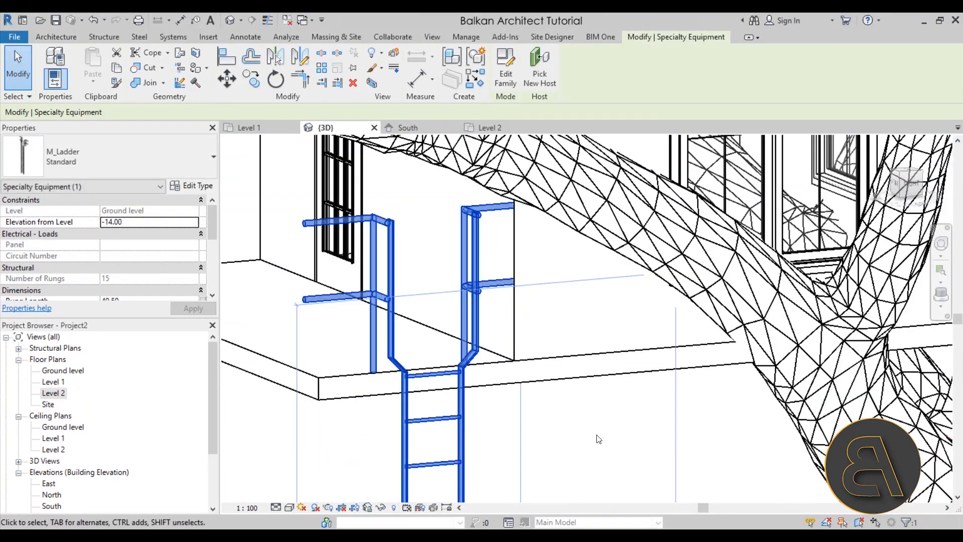
Nudge the ladder slightly sideways along the open porch edge and check its position against the platform.
click(613, 439)
shift+middle_drag(438, 428, 391, 462)
click(395, 440)
key(Right)
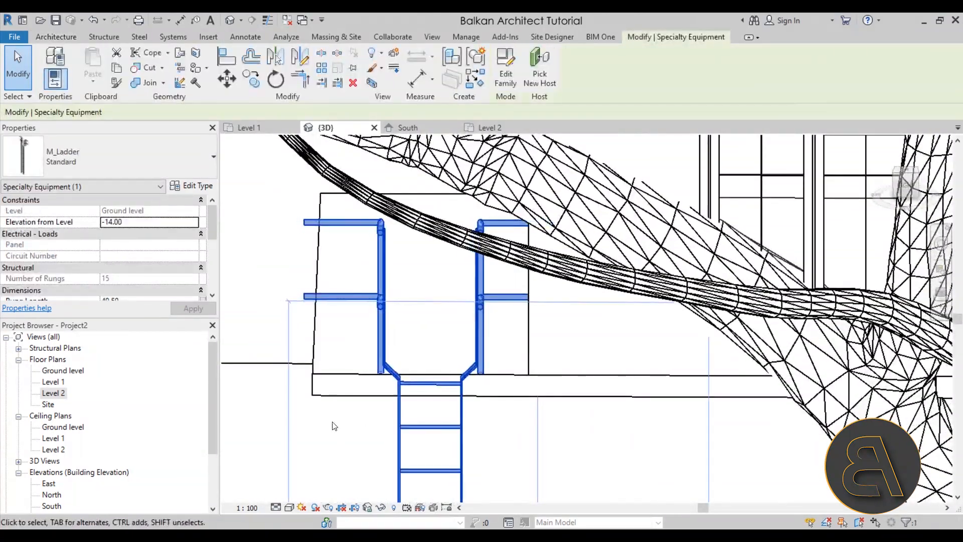
click(334, 426)
scroll(335, 426, down, 3)
shift+middle_drag(335, 426, 607, 473)
scroll(460, 402, down, 3)
shift+middle_drag(460, 402, 346, 404)
shift+middle_drag(396, 392, 321, 389)
scroll(321, 389, up, 4)
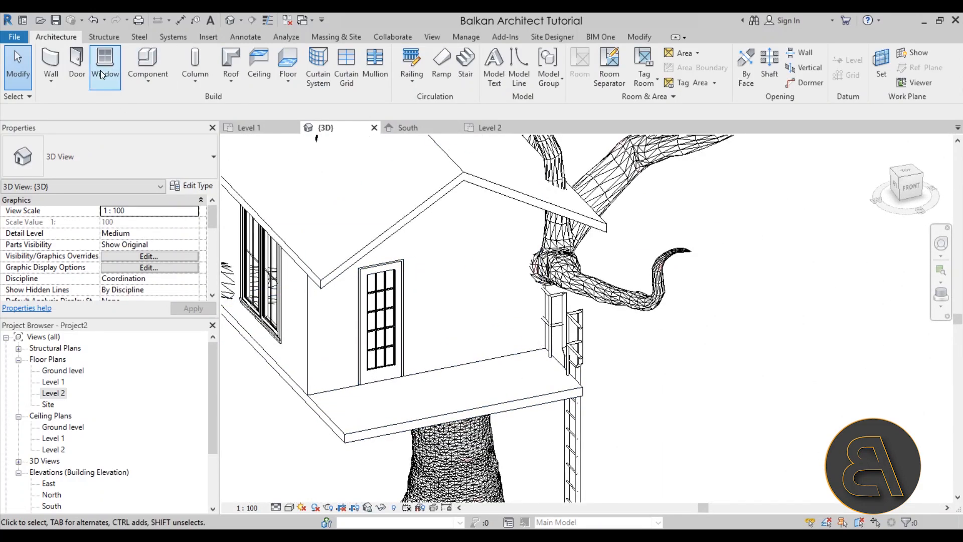
Start a railing path sketch in the Level 1 floor plan using the 900mm railing type.
double_click(54, 382)
middle_drag(447, 237, 407, 243)
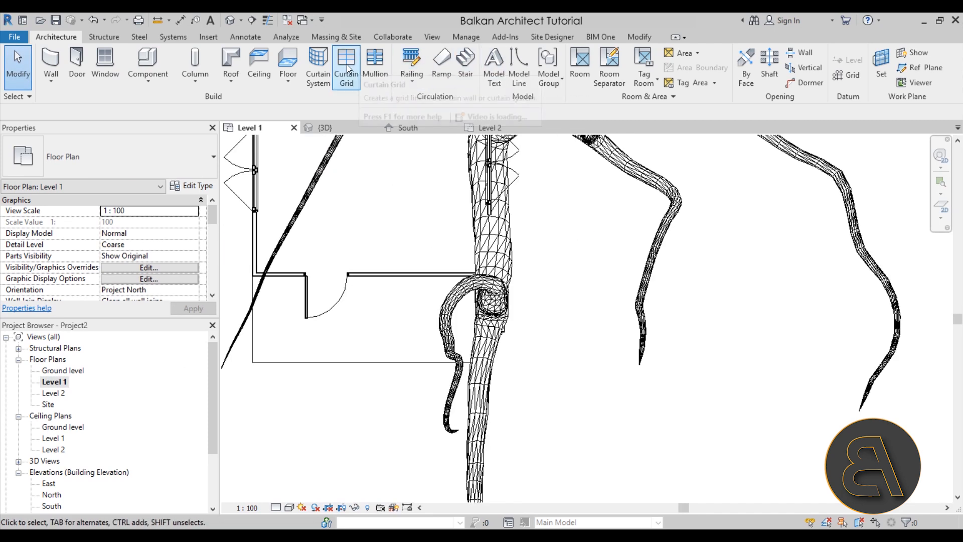
click(422, 66)
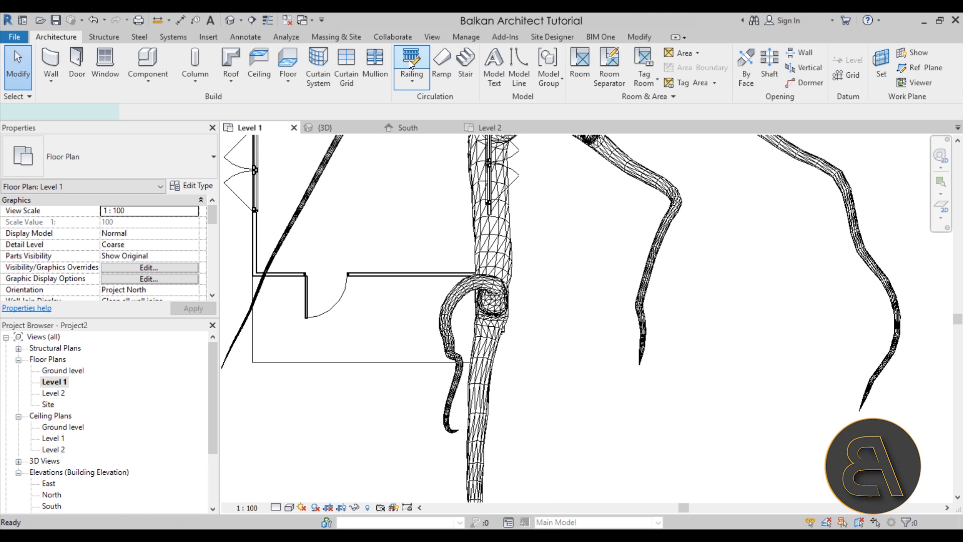
click(125, 161)
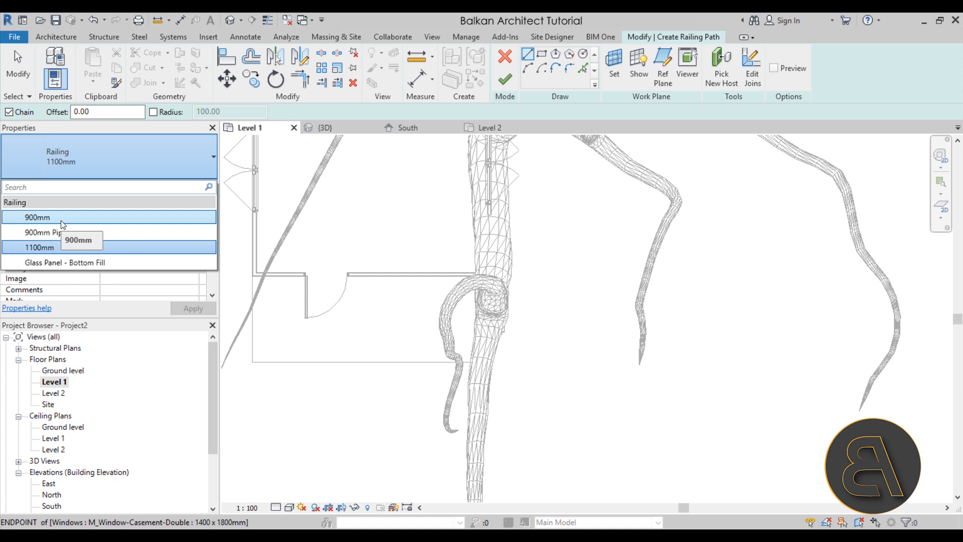
click(62, 224)
Sketch the railing path from the house's front corner about 140 along the porch side, continuing along the front edge past the ladder.
scroll(314, 299, up, 5)
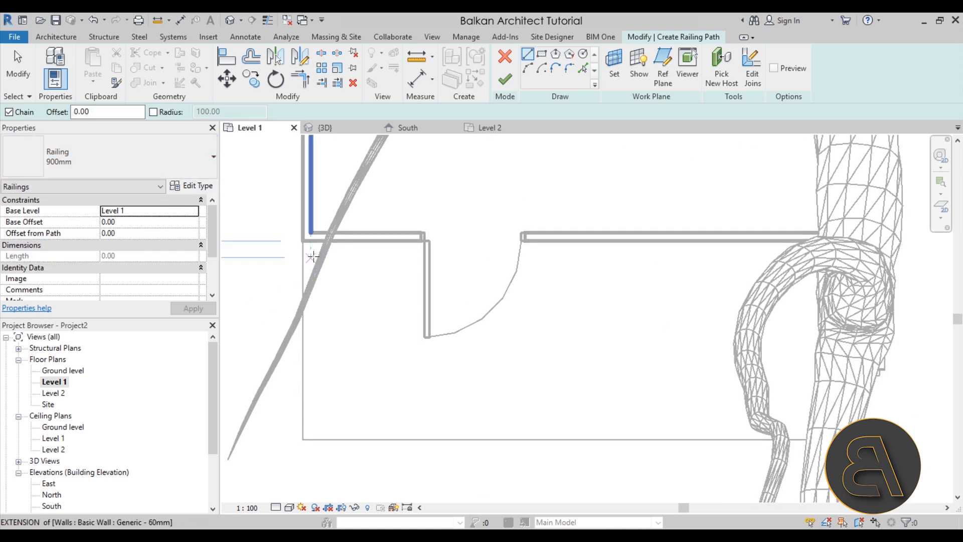
click(312, 243)
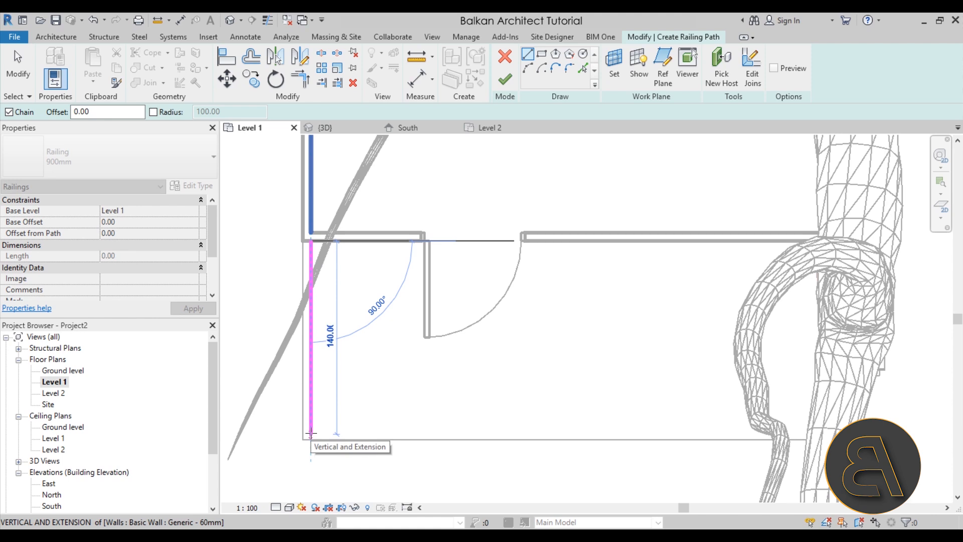
click(848, 432)
scroll(812, 465, down, 2)
mouse_move(812, 466)
middle_down()
mouse_move(821, 461)
mouse_move(612, 456)
mouse_move(522, 436)
middle_up()
key(Escape)
key(Escape)
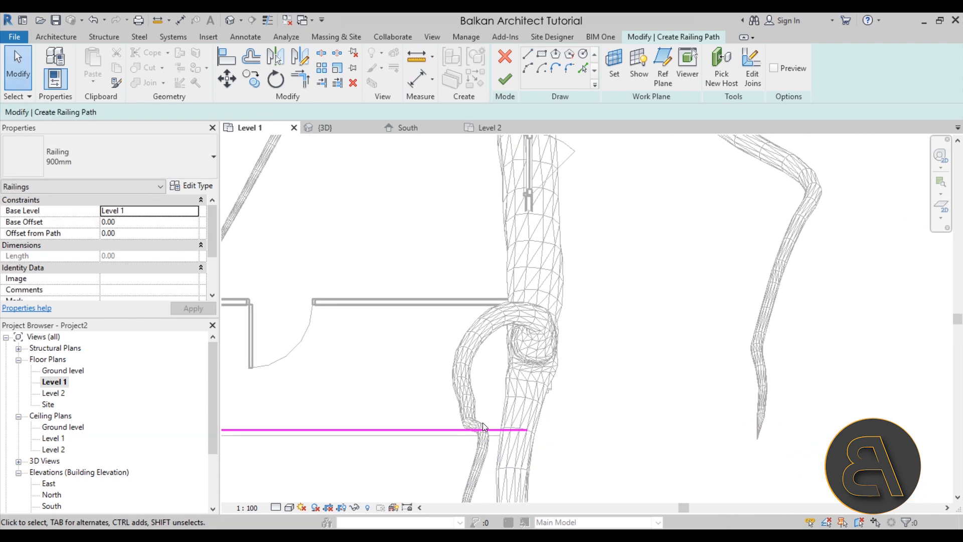
In the 3D view, shorten the front railing line to stop at the porch corner beside the ladder and finish the railing.
click(230, 21)
shift+middle_drag(606, 321, 557, 366)
scroll(552, 379, up, 5)
scroll(535, 365, up, 1)
click(478, 360)
drag(486, 359, 488, 360)
click(505, 79)
scroll(627, 301, down, 6)
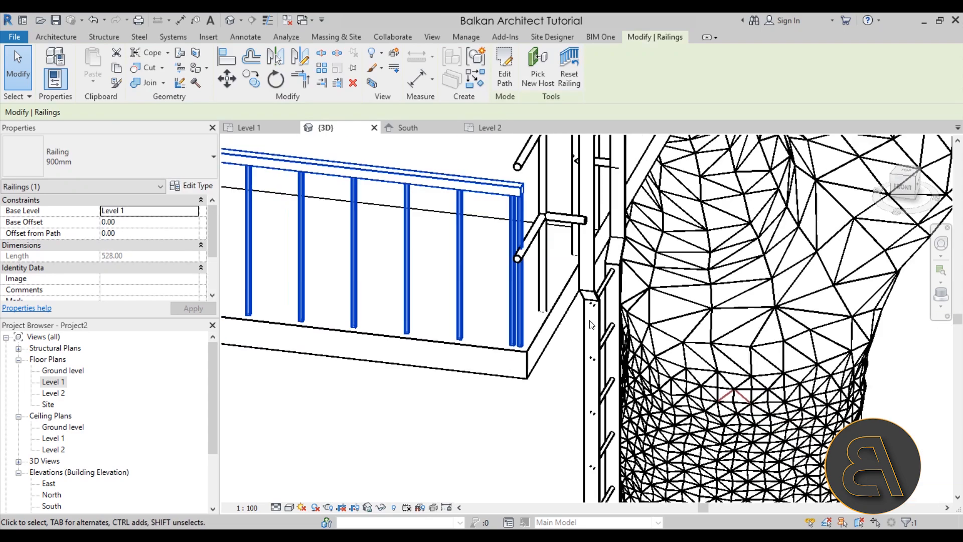
shift+middle_drag(612, 301, 503, 385)
click(657, 387)
Show the whole tree house in the 3D view and set its visual style to Realistic.
scroll(657, 386, down, 1)
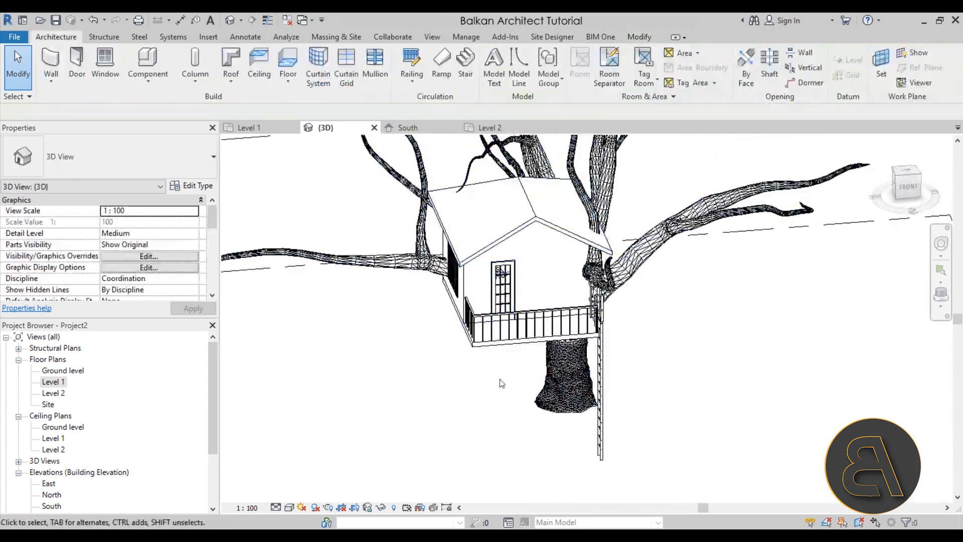
shift+middle_drag(449, 453, 438, 401)
scroll(451, 390, down, 2)
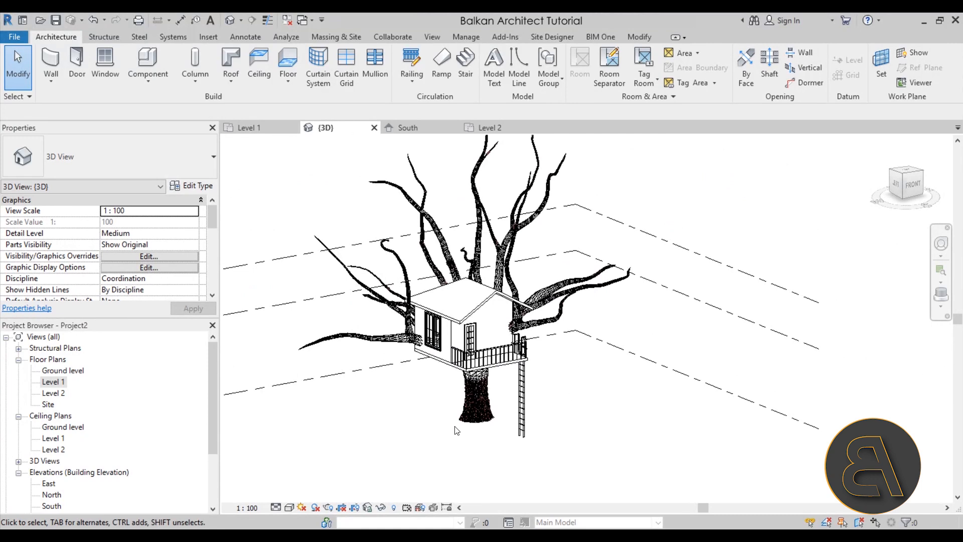
click(289, 507)
click(301, 479)
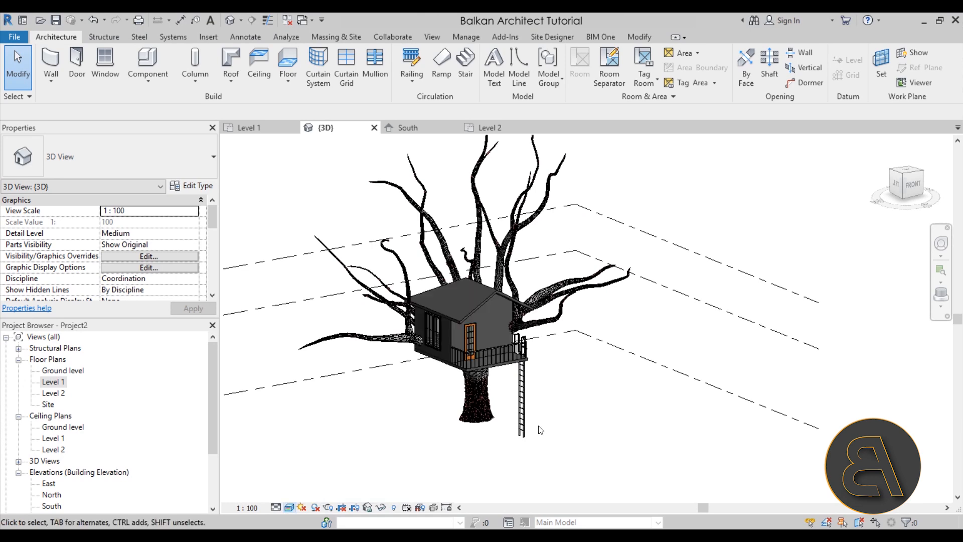
Give the Generic - 125mm roof type's structure layer a thickness of 5 and the wood material Cherry.
shift+middle_drag(593, 401, 613, 462)
scroll(481, 320, up, 6)
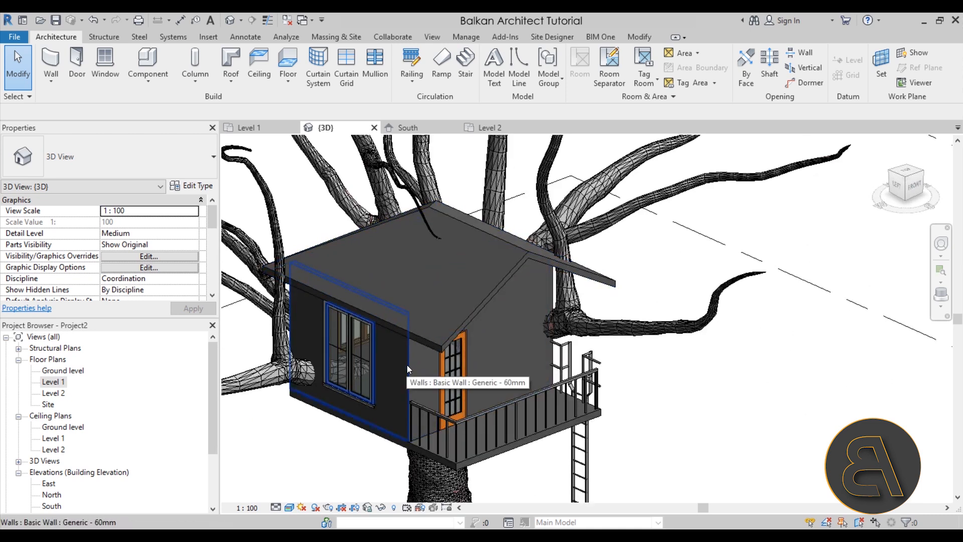
click(422, 343)
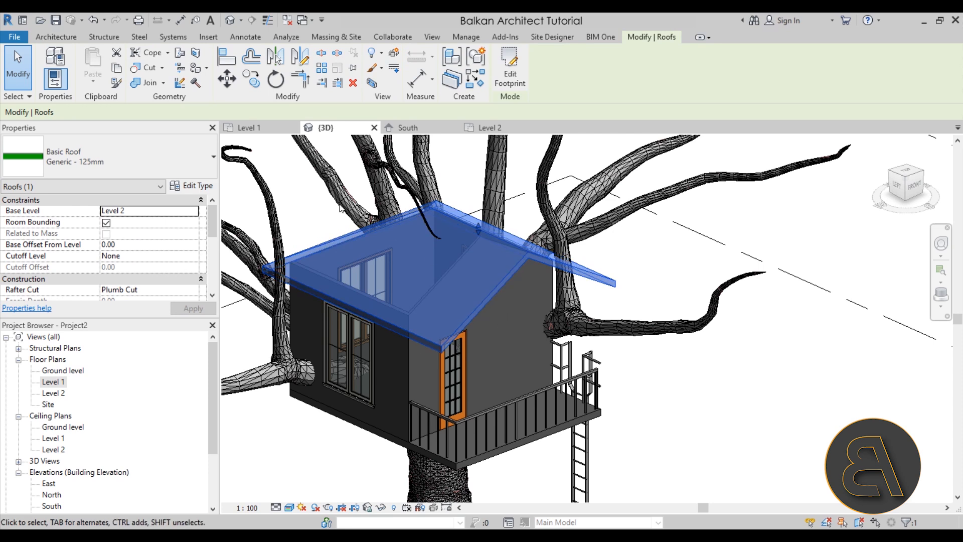
click(191, 186)
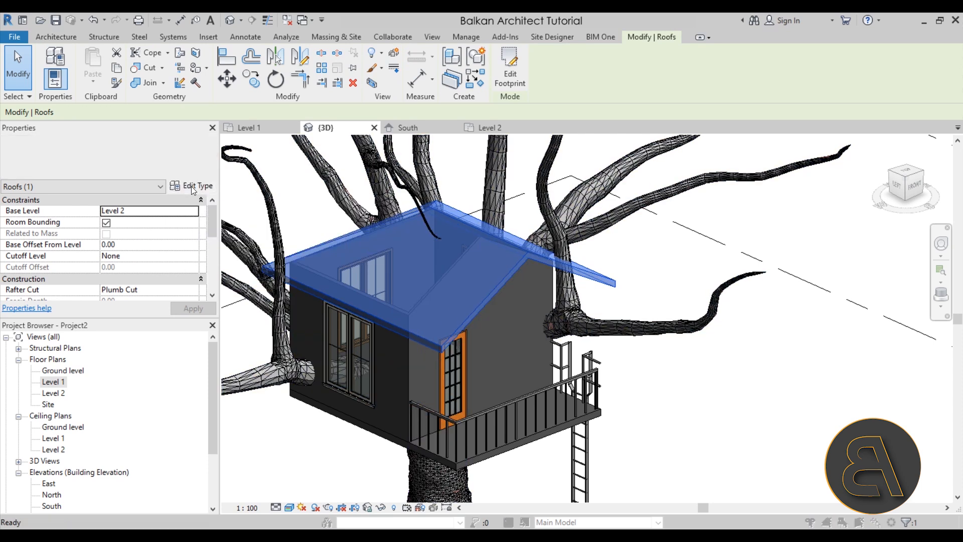
click(318, 223)
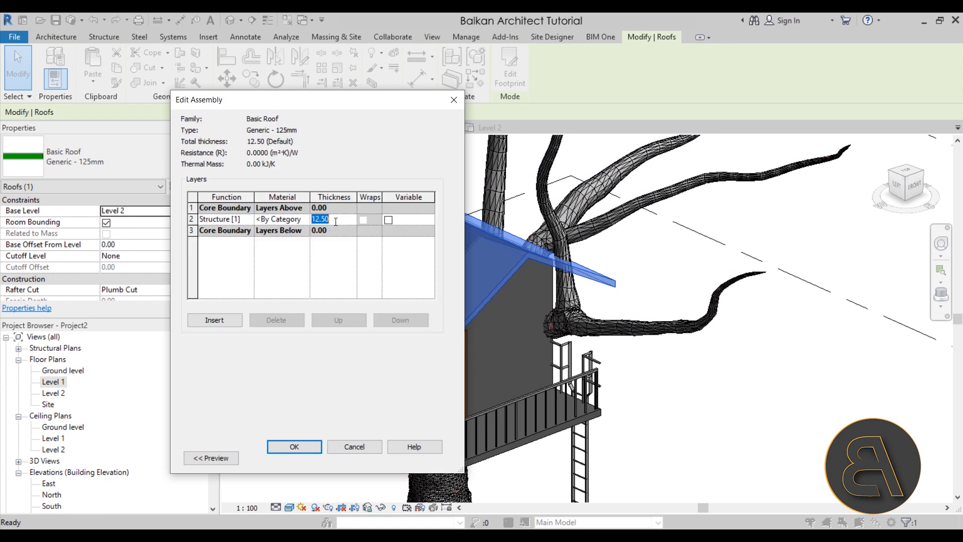
text(5)
click(304, 224)
click(304, 220)
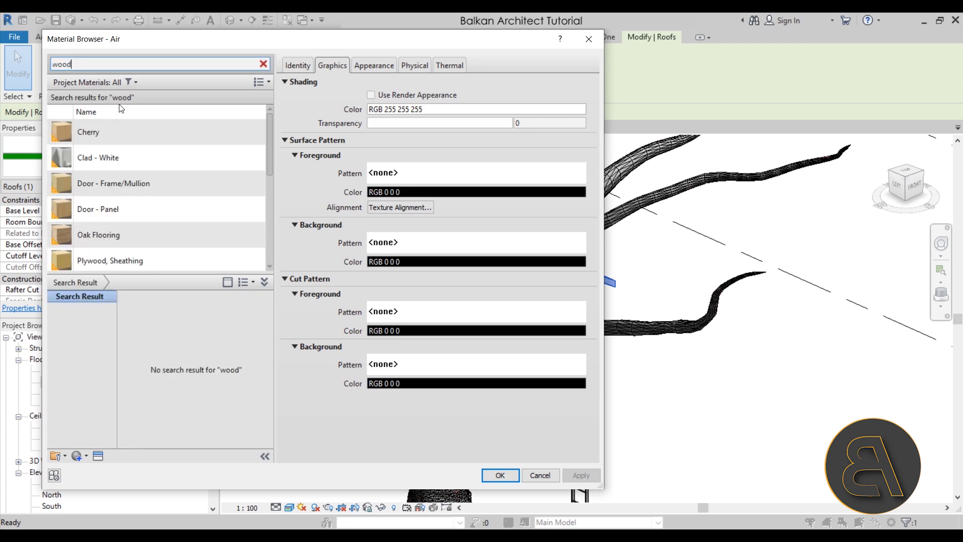
click(112, 131)
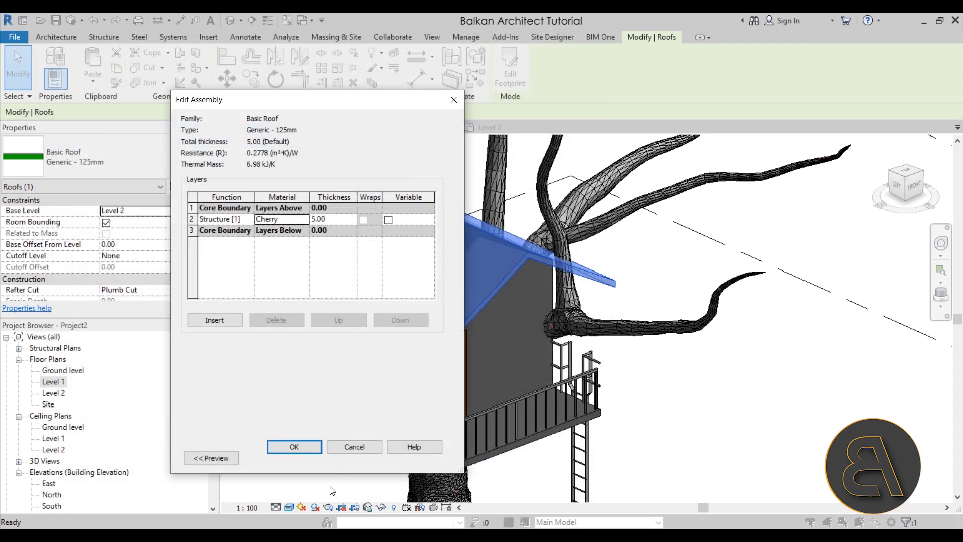
Insert a roof layer above the upper core boundary with function Finish 1 [4] and thickness 3.
click(211, 219)
click(195, 208)
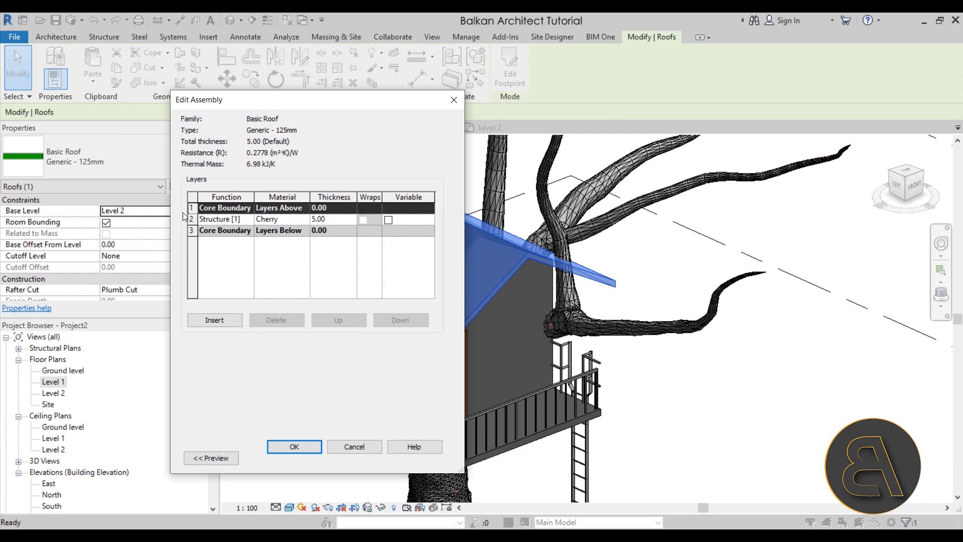
click(228, 320)
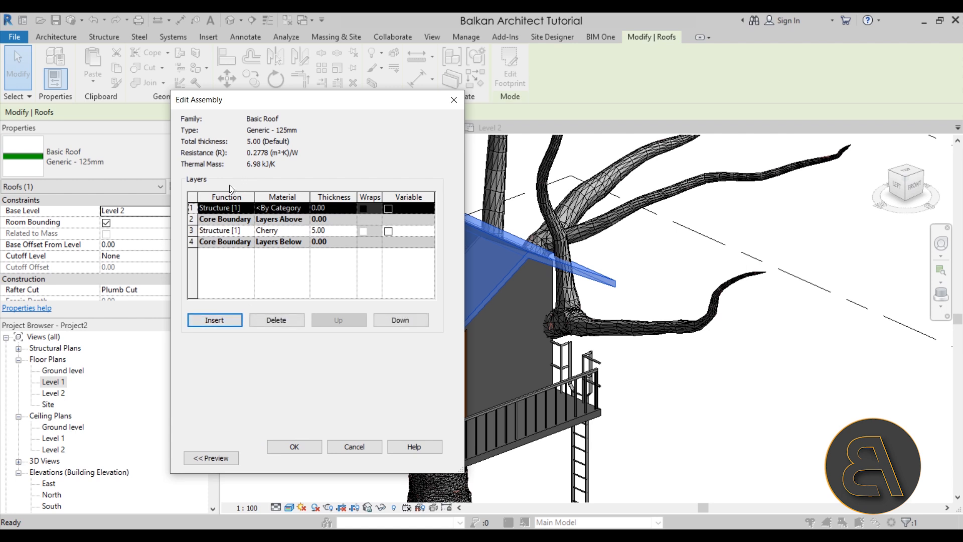
click(249, 207)
click(211, 250)
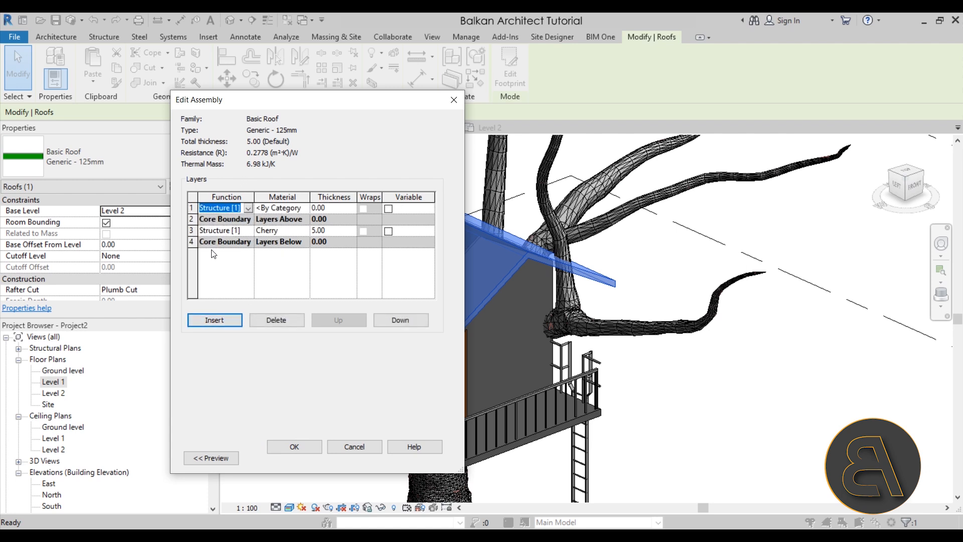
click(330, 208)
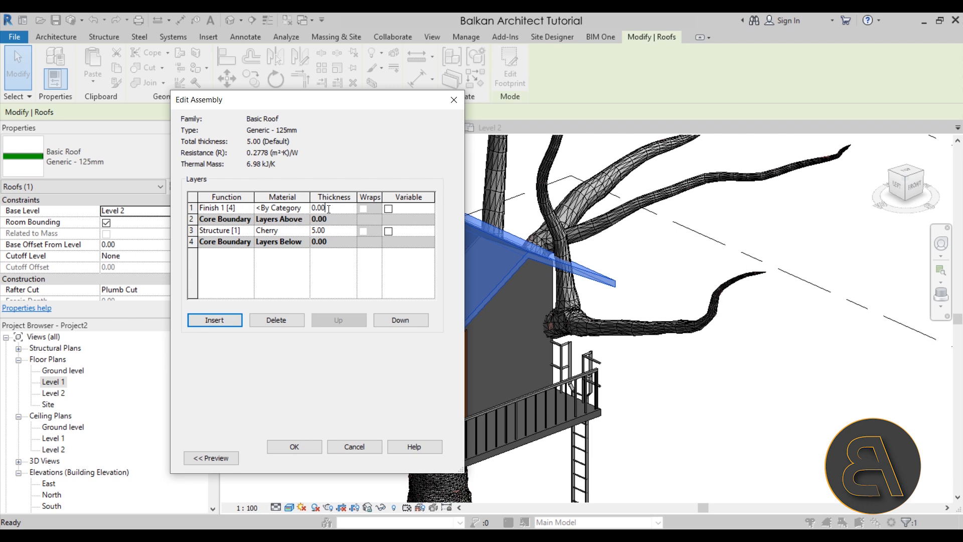
text(3)
Assign the Roofing, Tile material to the new finish layer and accept the roof type changes.
click(291, 211)
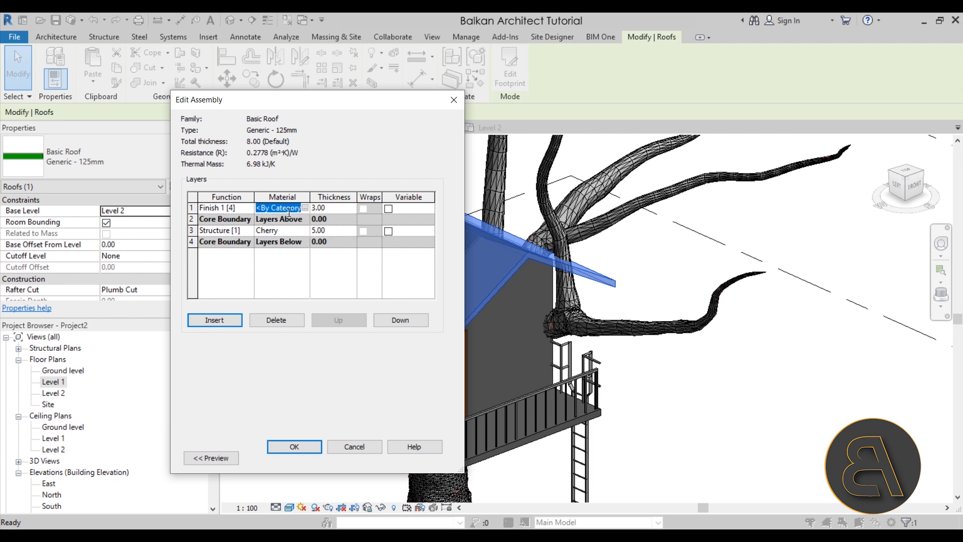
click(305, 208)
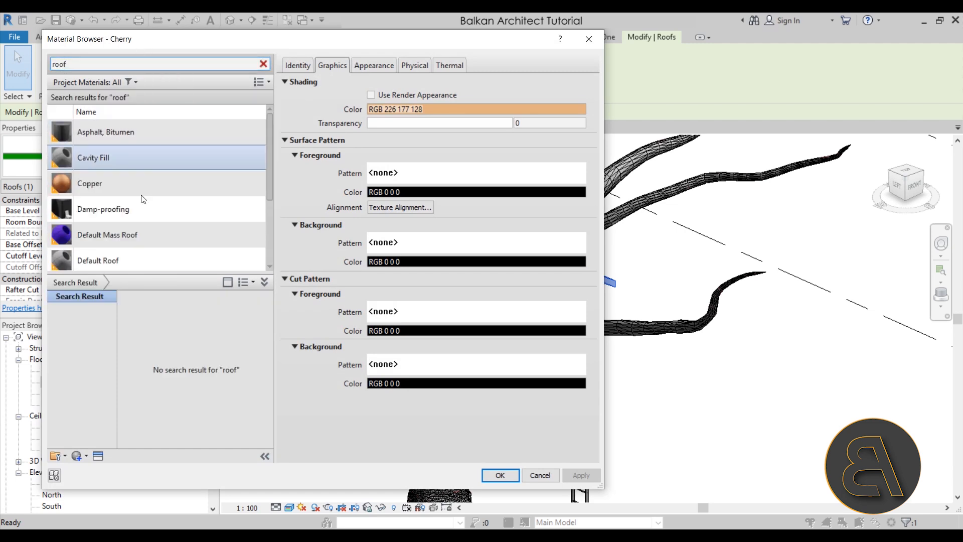
scroll(157, 212, down, 3)
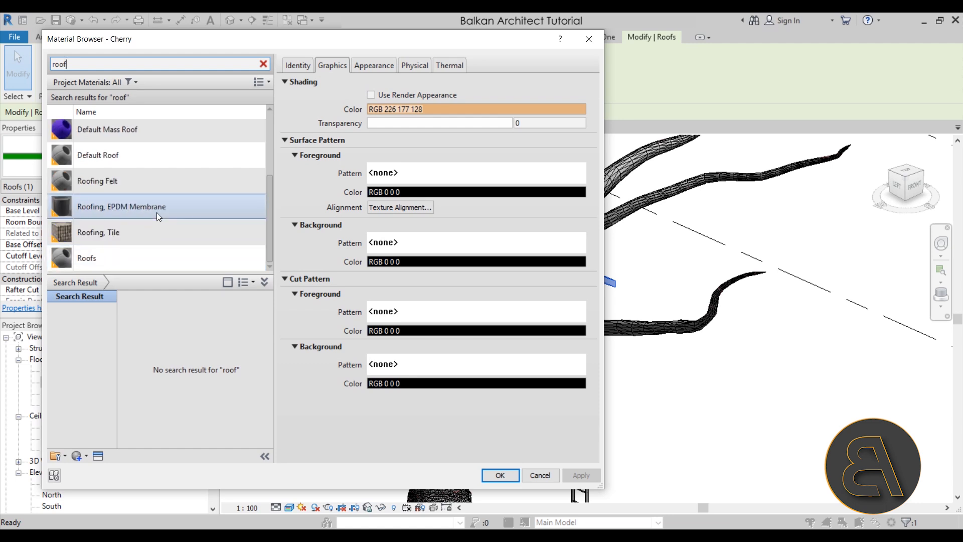
double_click(119, 231)
click(295, 447)
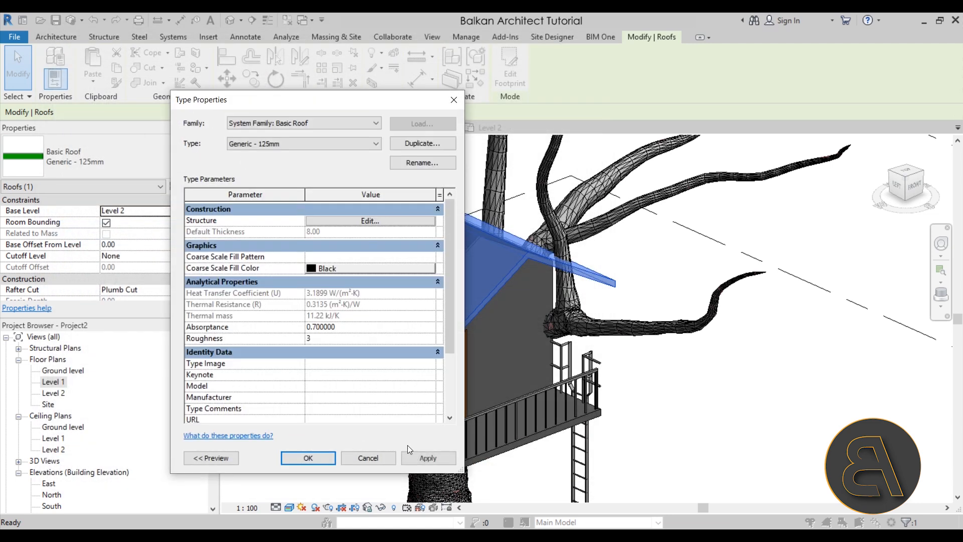
click(308, 458)
key(Escape)
Edit the Generic - 60mm type of the front wall and search materials for its structure layer with "Sidin".
shift+middle_drag(515, 334, 471, 345)
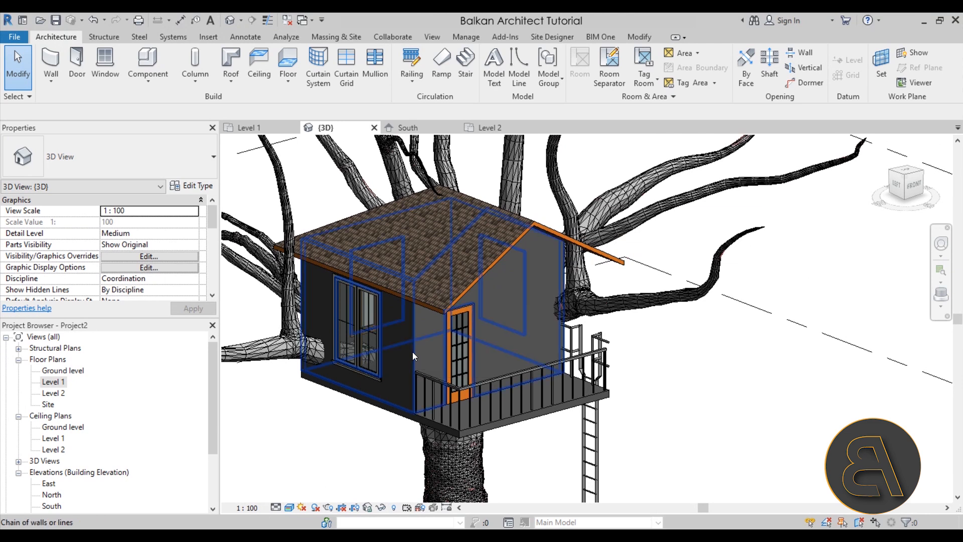
click(426, 352)
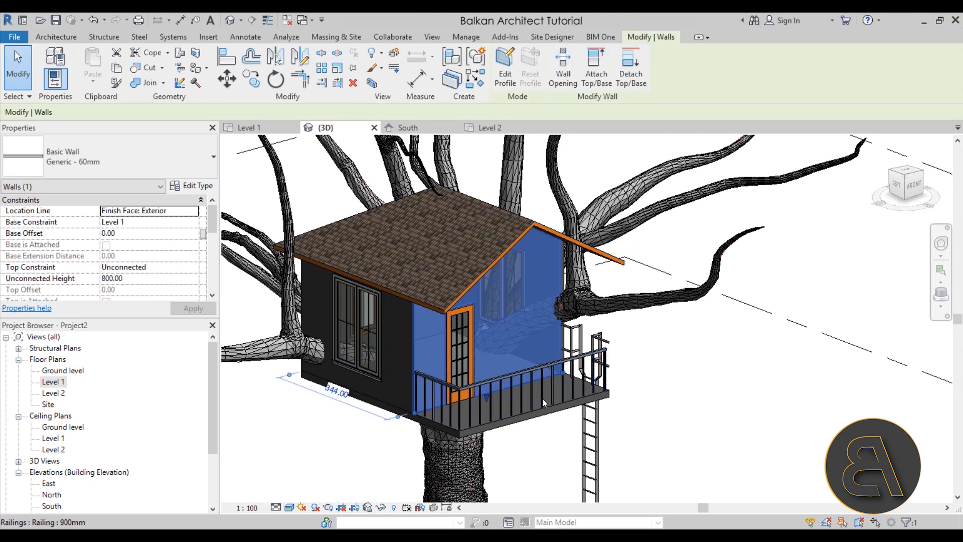
click(191, 185)
click(342, 220)
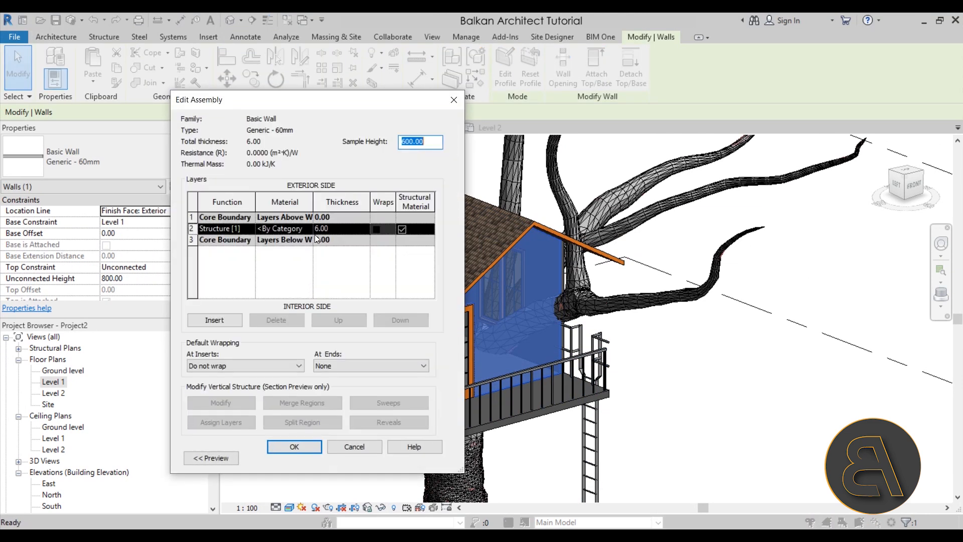
click(296, 229)
click(308, 229)
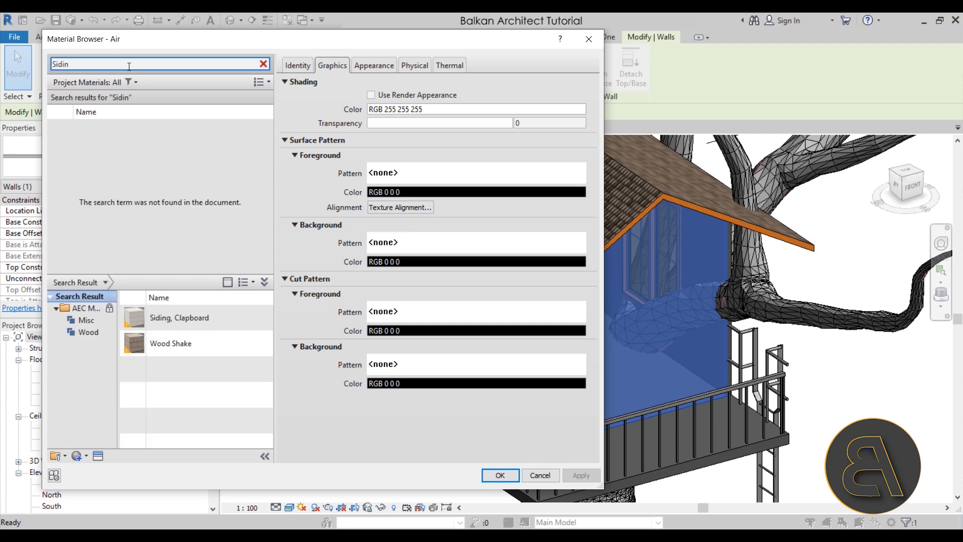
mouse_move(181, 324)
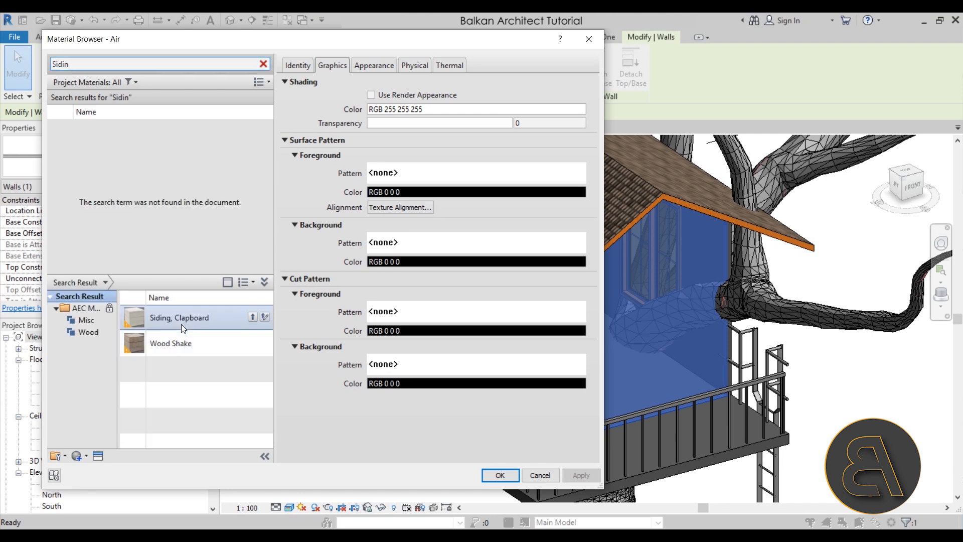
Add the Siding, Clapboard library material to the project, assign it to the wall's structure layer and accept the type changes.
click(252, 318)
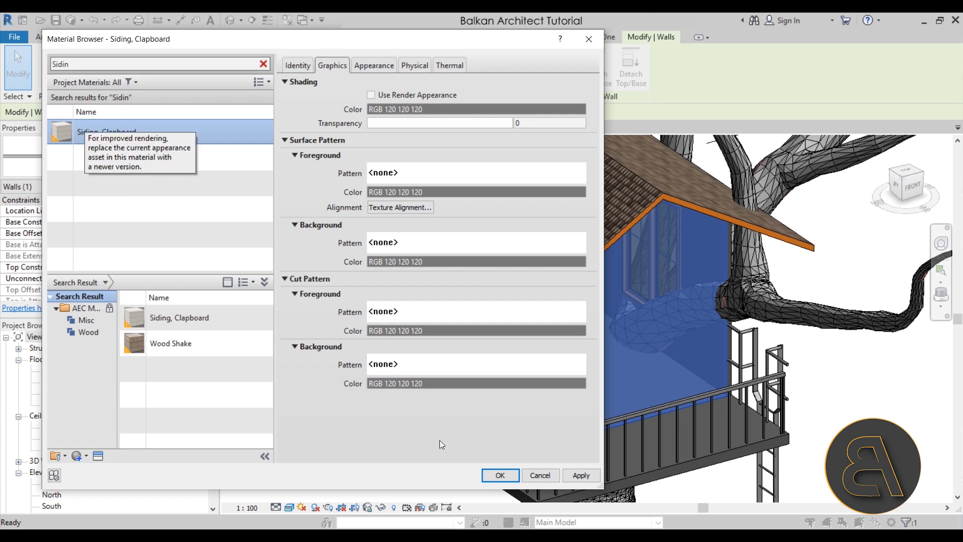
click(510, 476)
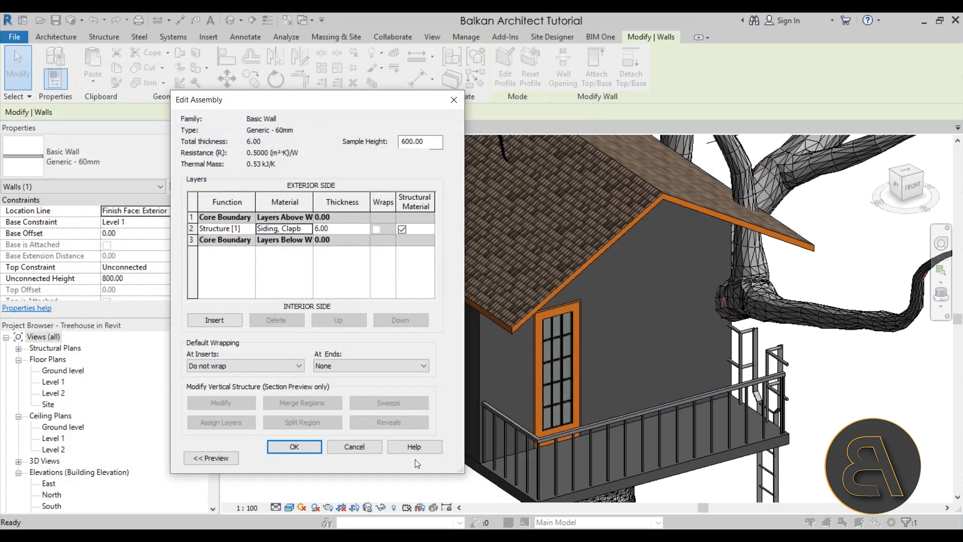
click(302, 444)
click(435, 456)
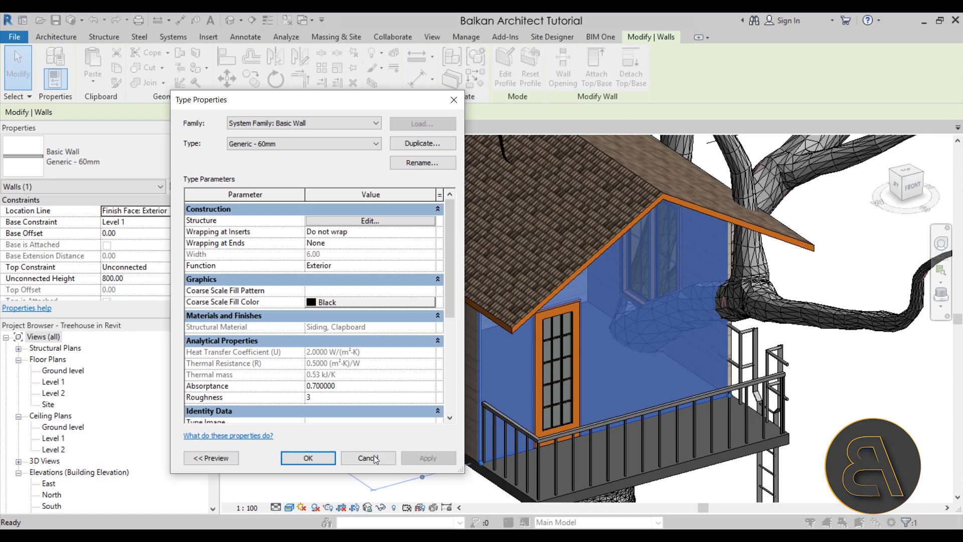
click(307, 456)
click(352, 466)
shift+middle_drag(352, 466, 525, 334)
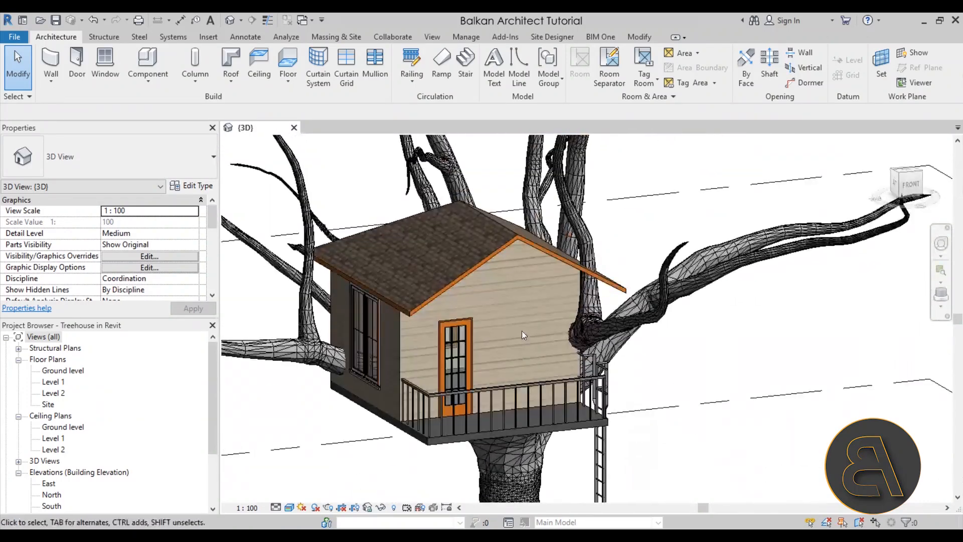
Assign the Siding, Clapboard material to the structure layer of the roof's Generic - 125mm type and accept the type changes.
click(534, 248)
shift+middle_drag(534, 248, 251, 191)
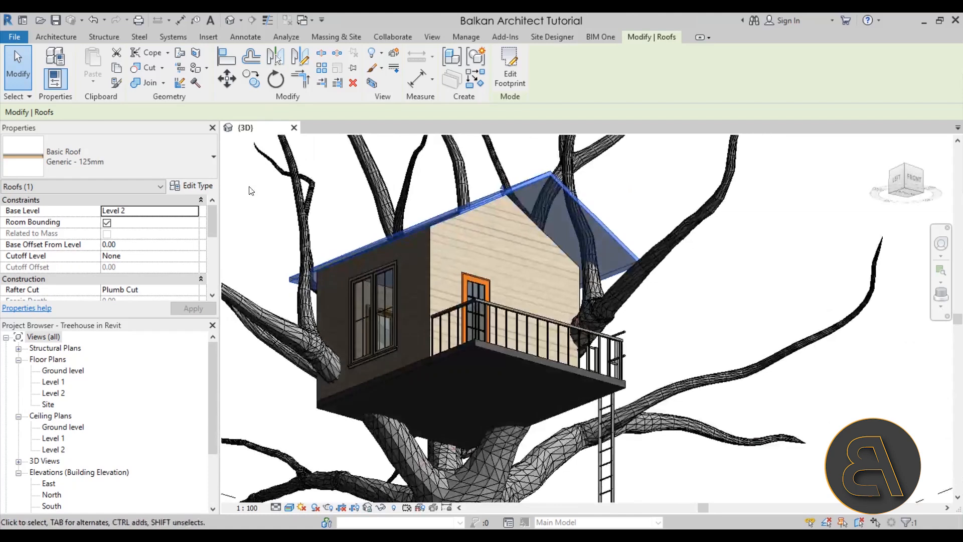
click(203, 188)
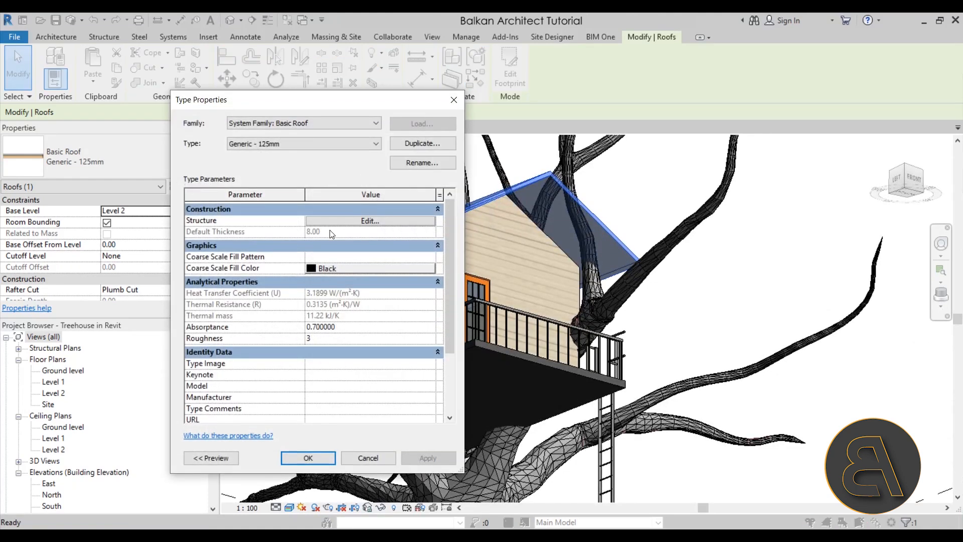
click(318, 222)
click(294, 227)
click(304, 230)
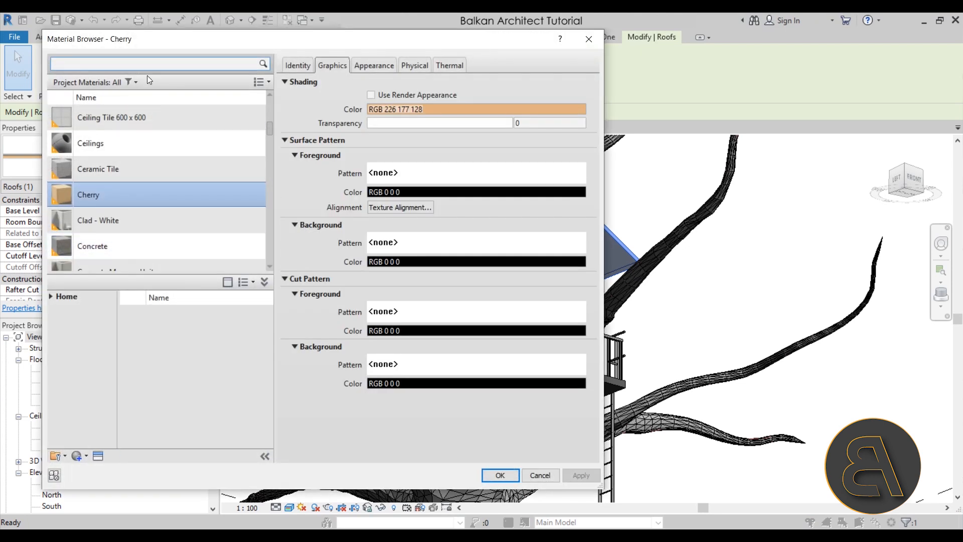
text(sidi)
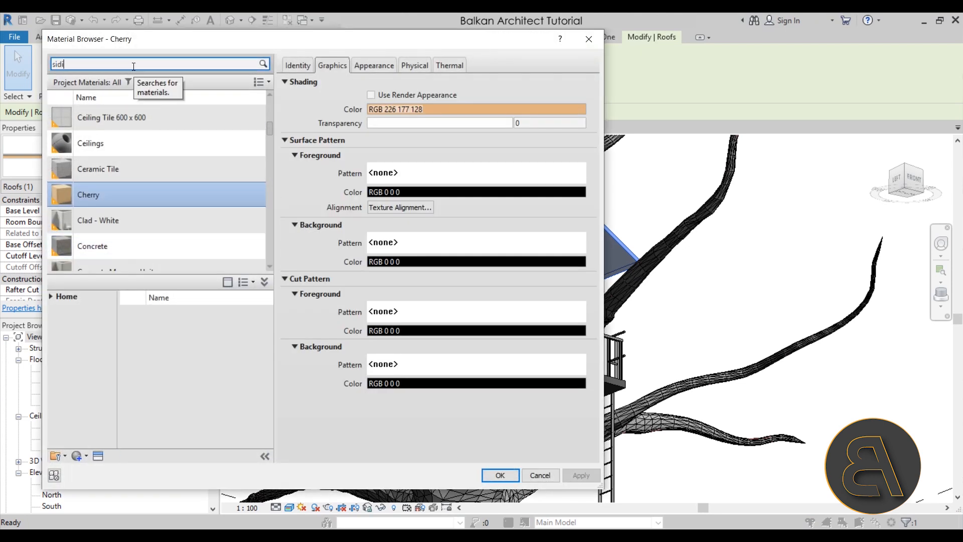
click(118, 128)
key(Return)
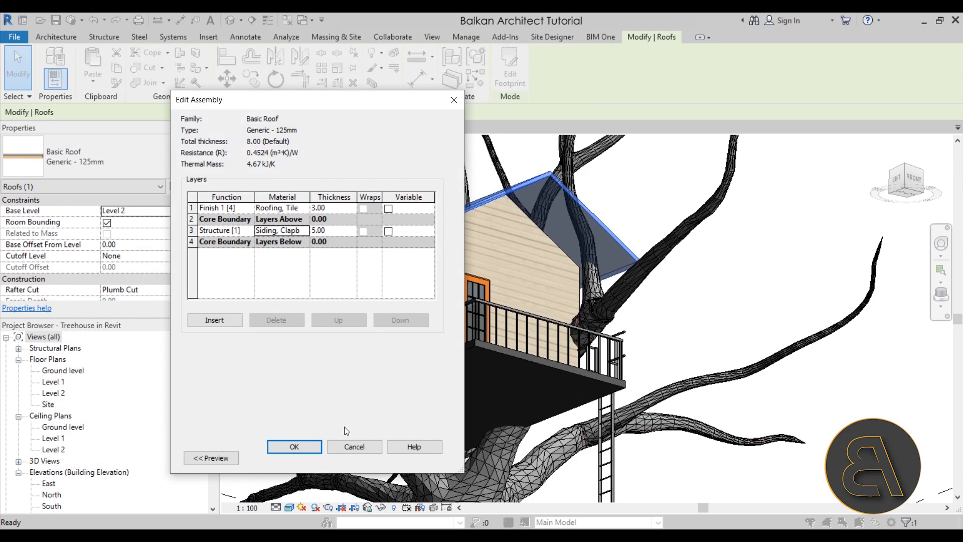
click(307, 449)
click(420, 458)
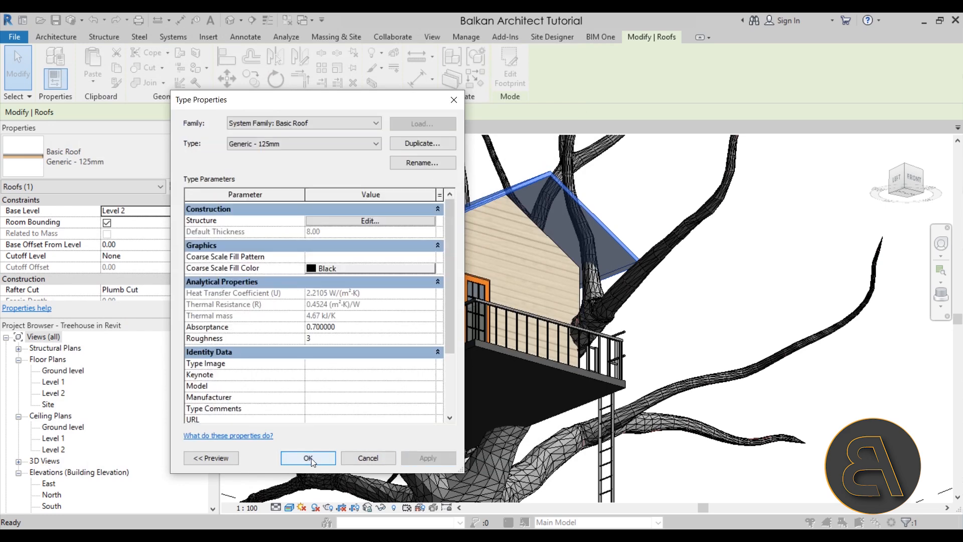
click(308, 458)
click(266, 259)
Edit the platform floor's Generic 150mm type and set its structure layer thickness to 5.
shift+middle_drag(266, 258, 470, 409)
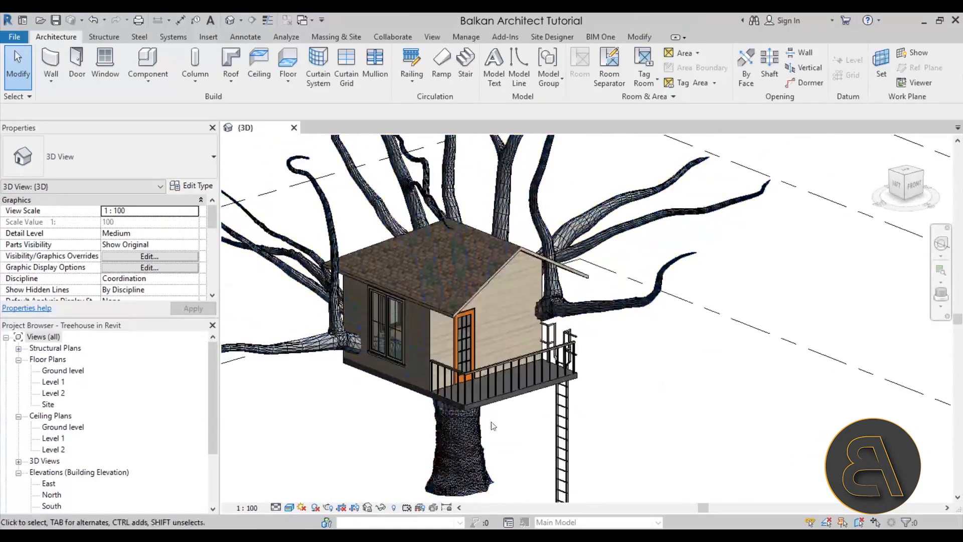
click(500, 407)
scroll(545, 431, up, 3)
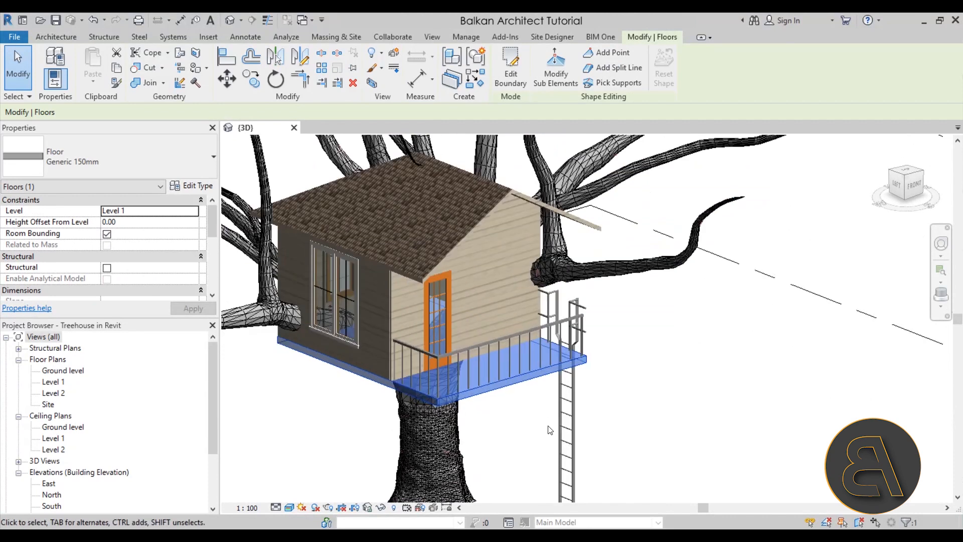
click(186, 190)
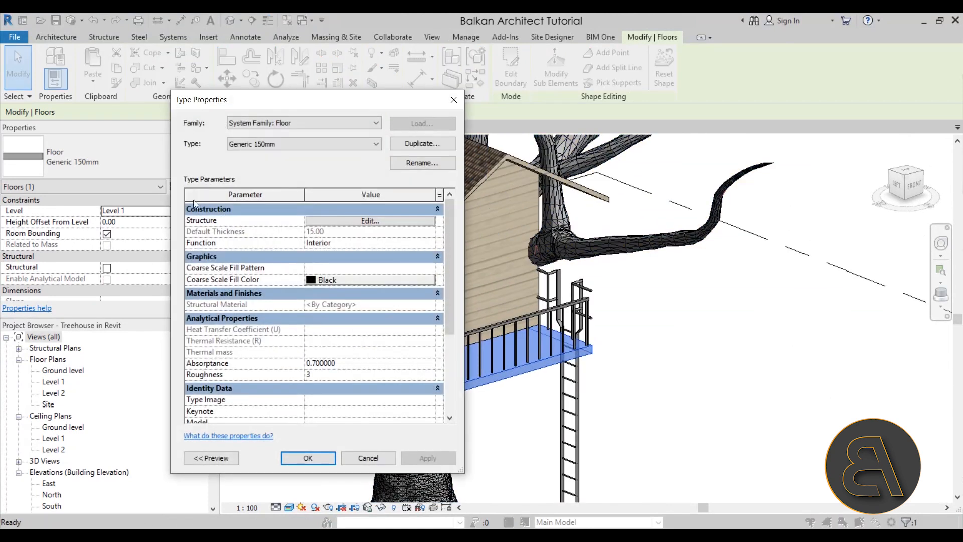
click(315, 222)
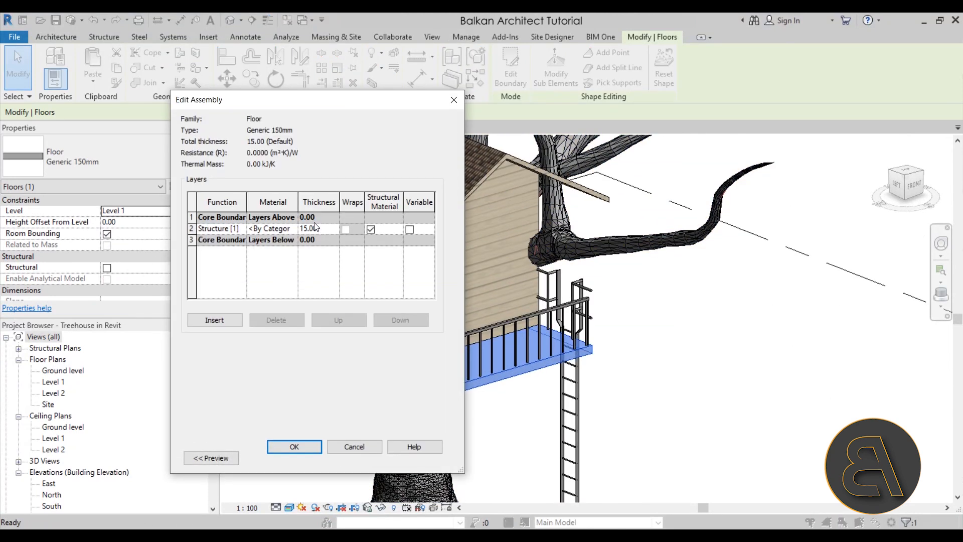
click(318, 229)
text(5)
Assign the Siding, Clapboard material to the floor's structure layer and accept the type changes.
click(290, 229)
click(294, 229)
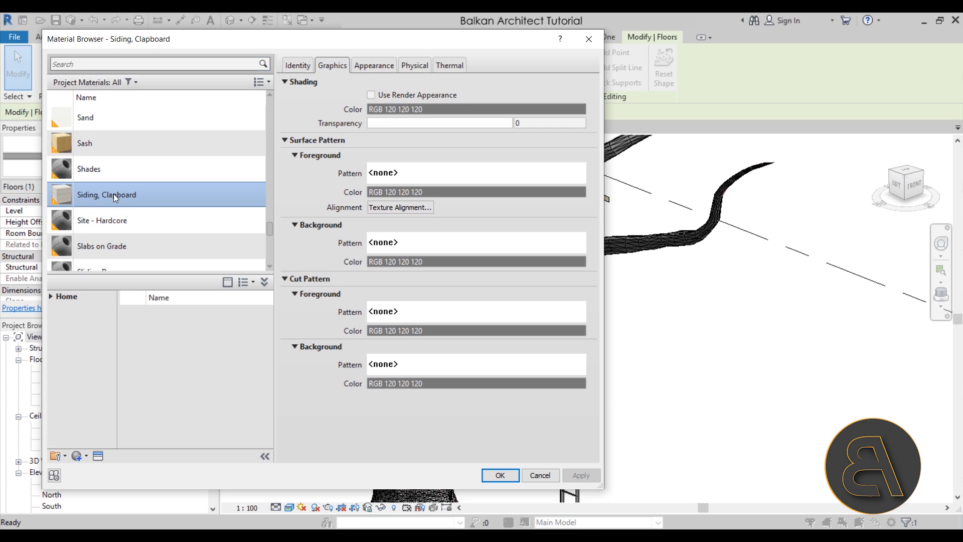
click(501, 476)
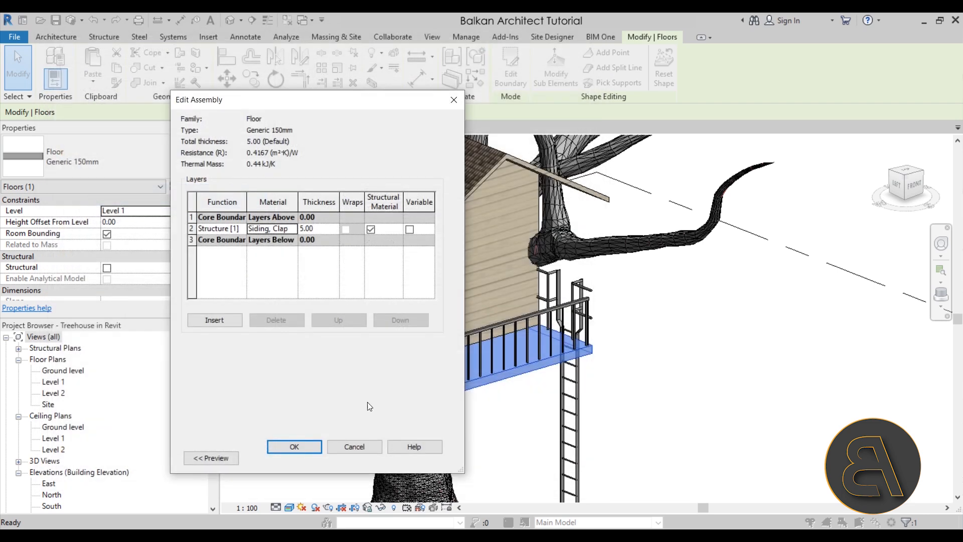
click(310, 446)
click(447, 474)
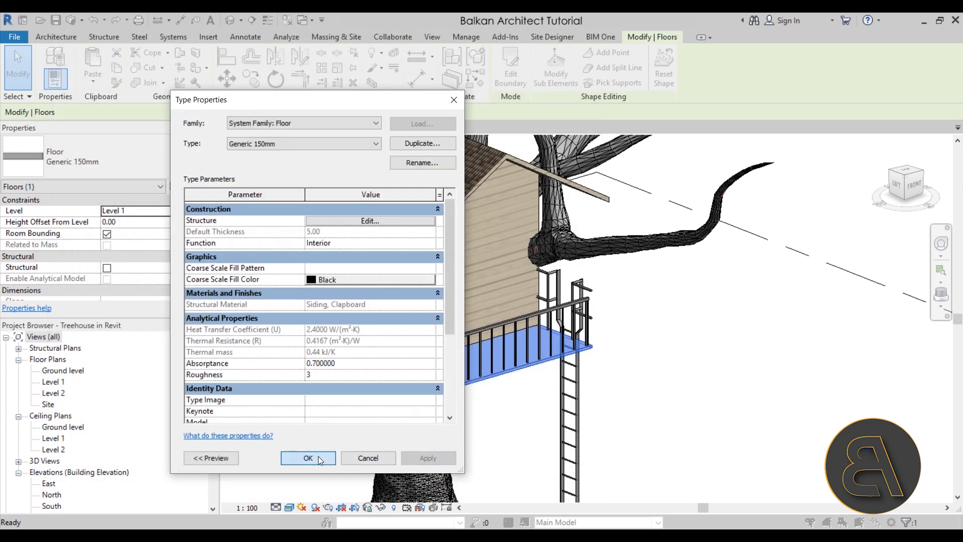
click(321, 474)
click(509, 457)
Examine the porch railing's 900mm type for material settings, including its non-continuous rail structure and baluster placement.
shift+middle_drag(521, 452, 408, 388)
scroll(439, 344, up, 3)
click(439, 344)
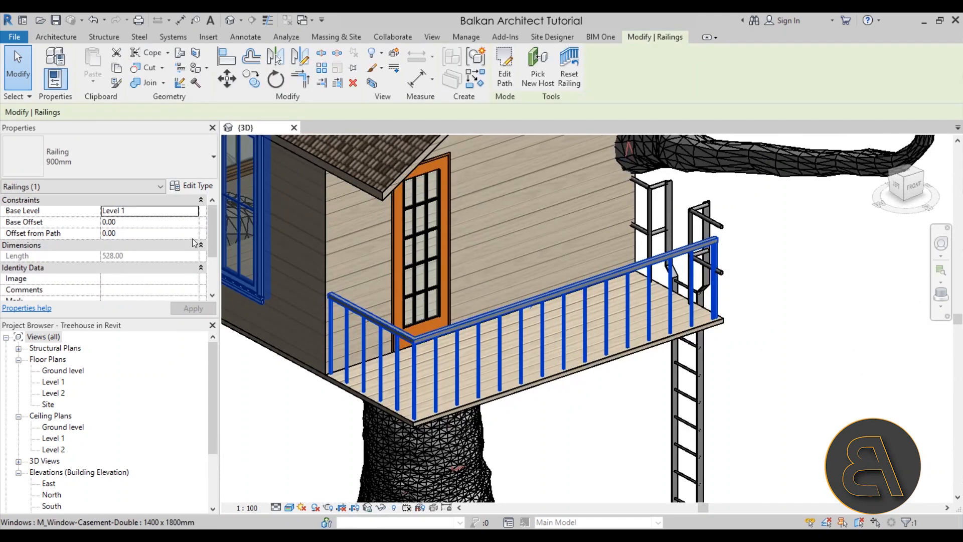
click(207, 189)
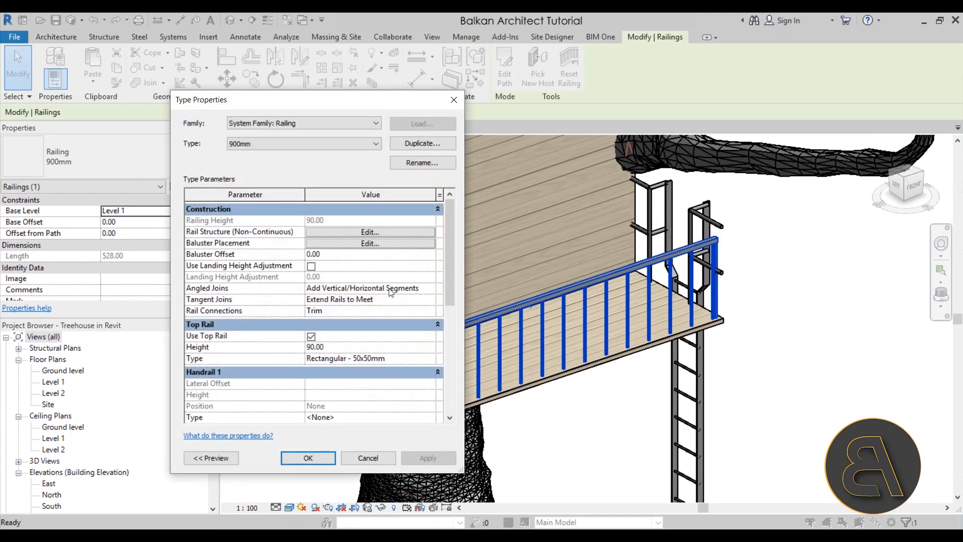
scroll(395, 278, down, 4)
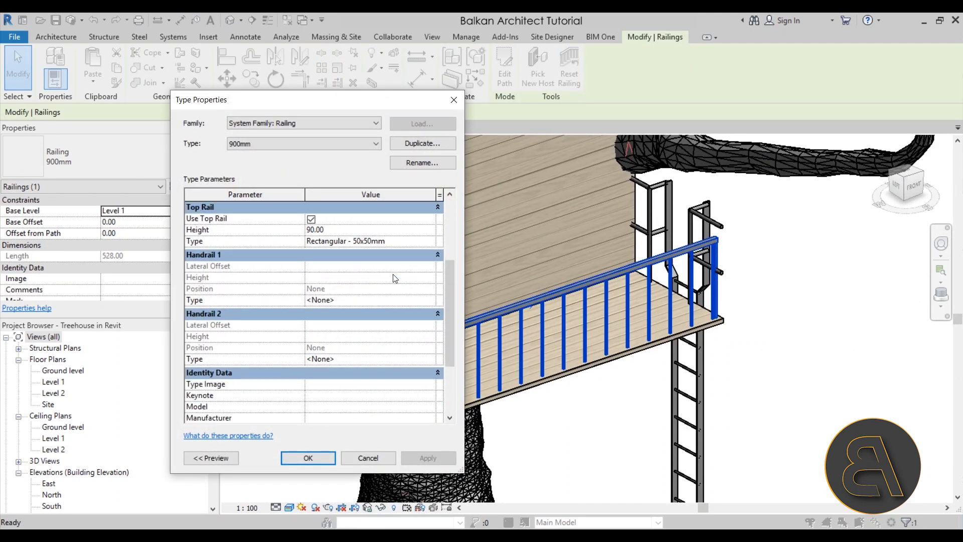
scroll(395, 279, up, 3)
click(352, 232)
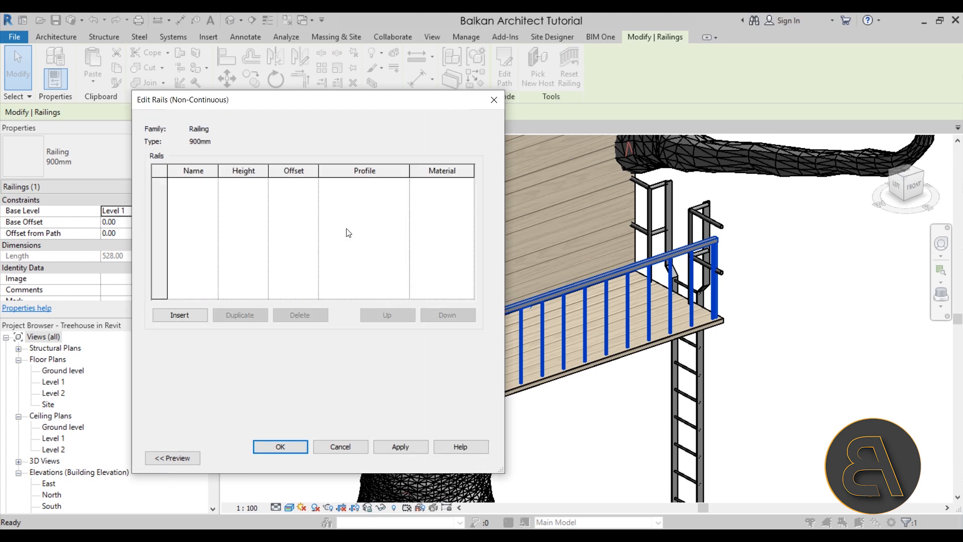
click(346, 447)
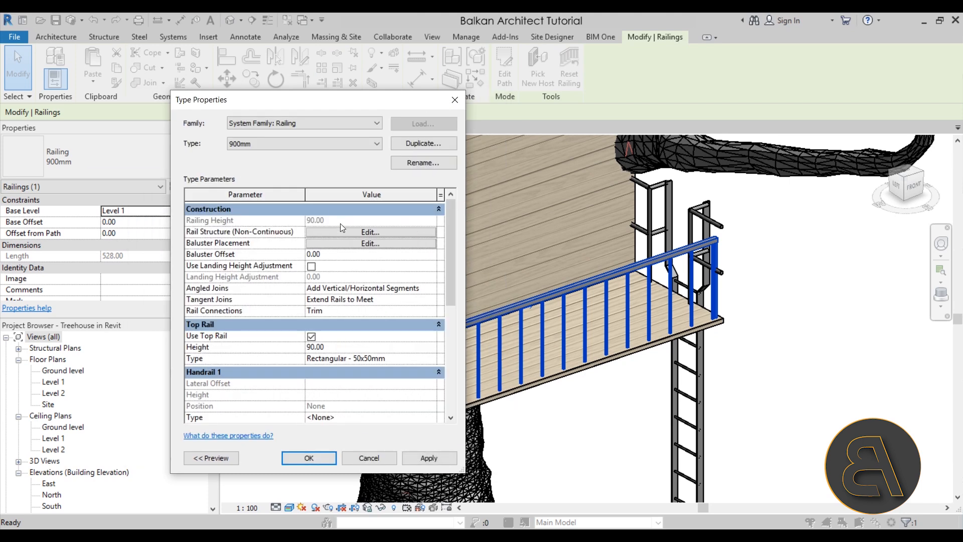
click(326, 244)
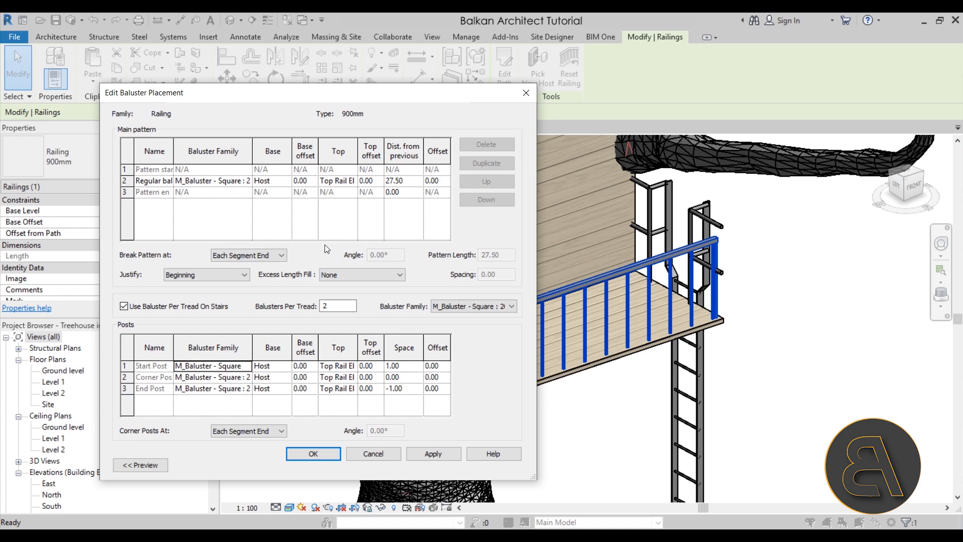
click(224, 182)
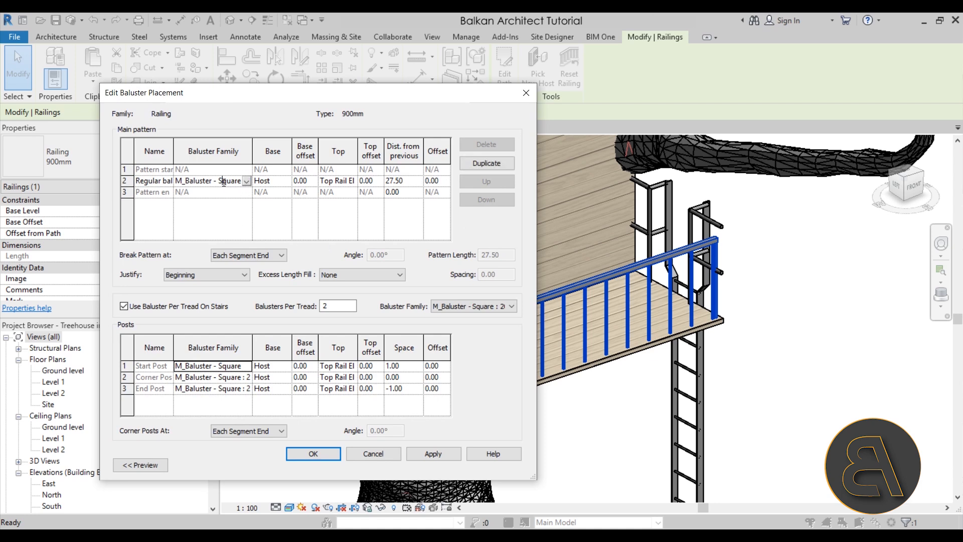
click(371, 452)
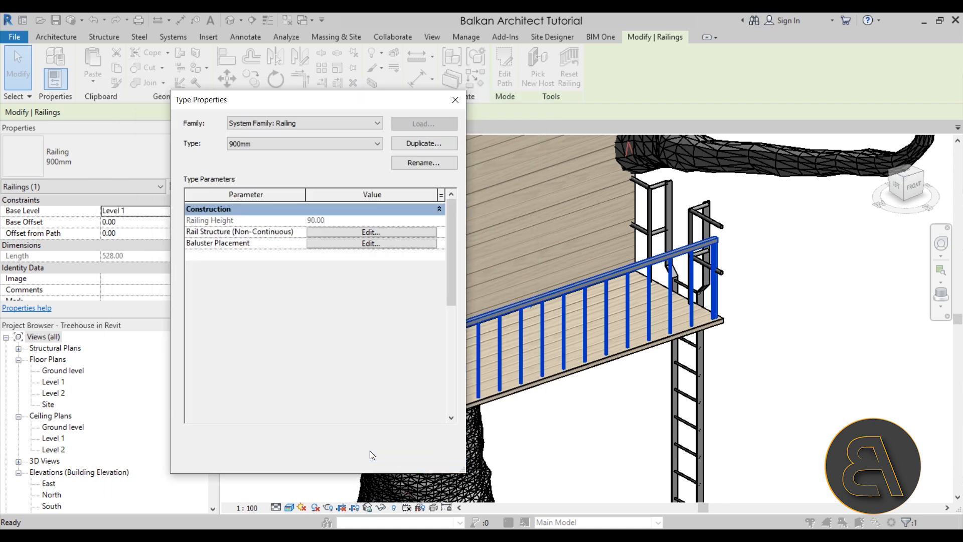
scroll(388, 319, down, 10)
scroll(387, 323, up, 5)
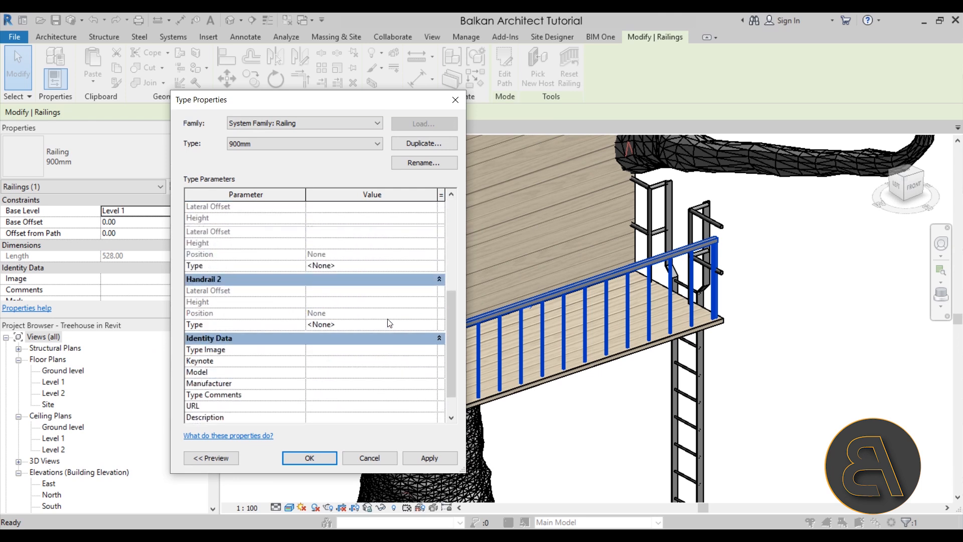
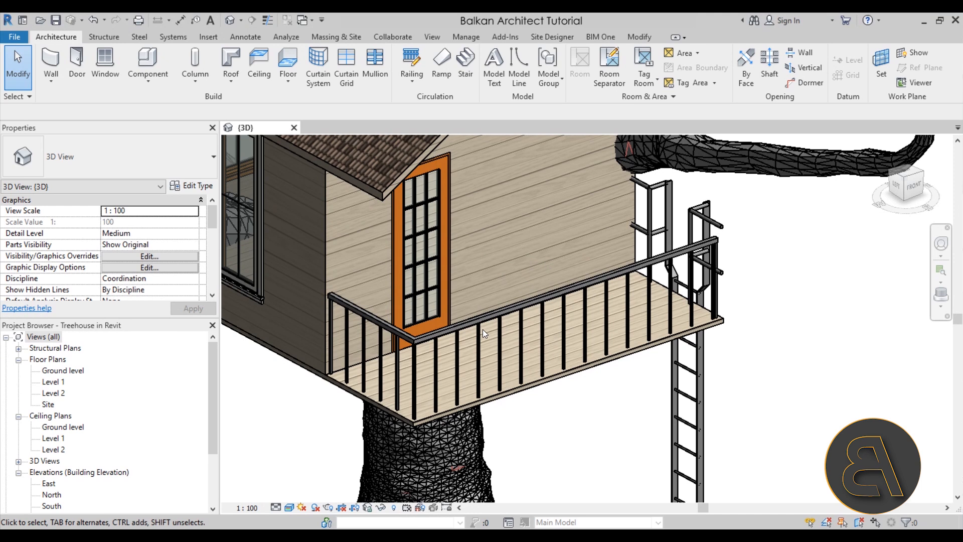
Check which top rail type is used by the porch railing's 900mm type.
click(386, 329)
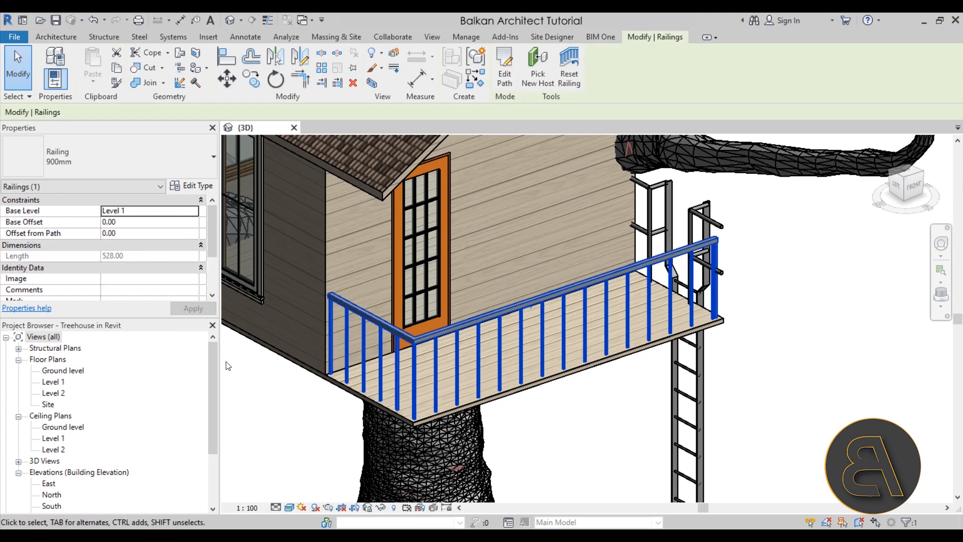
scroll(171, 383, down, 2)
scroll(171, 382, down, 1)
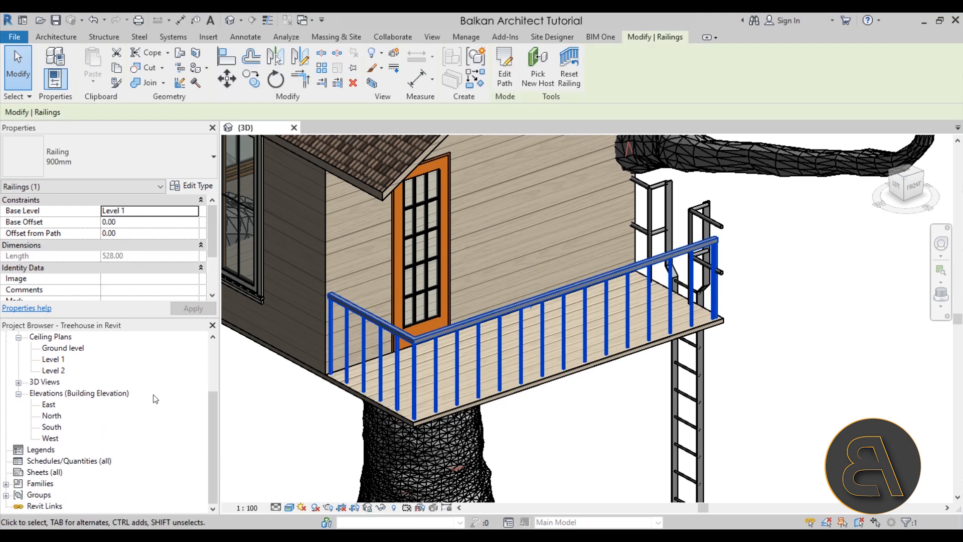
click(6, 485)
click(347, 384)
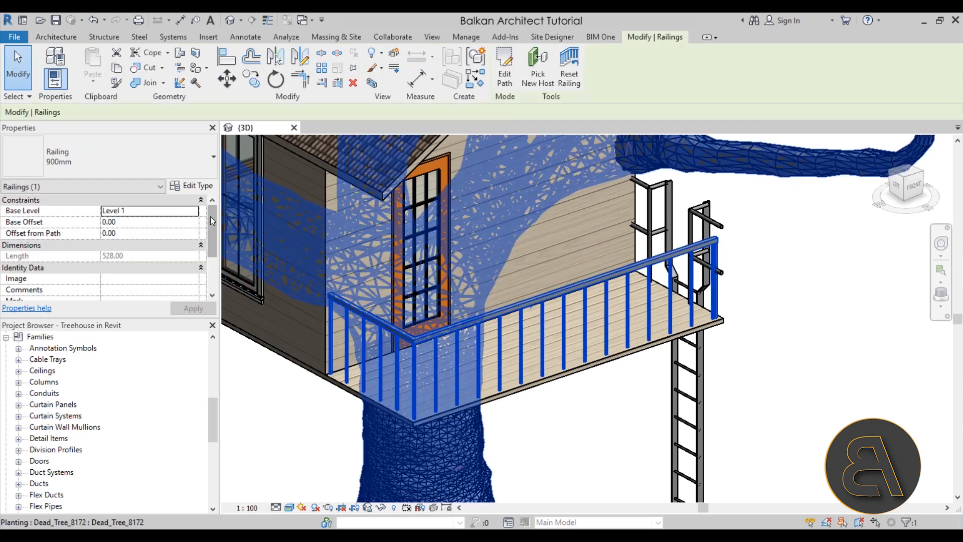
click(192, 186)
scroll(391, 311, down, 2)
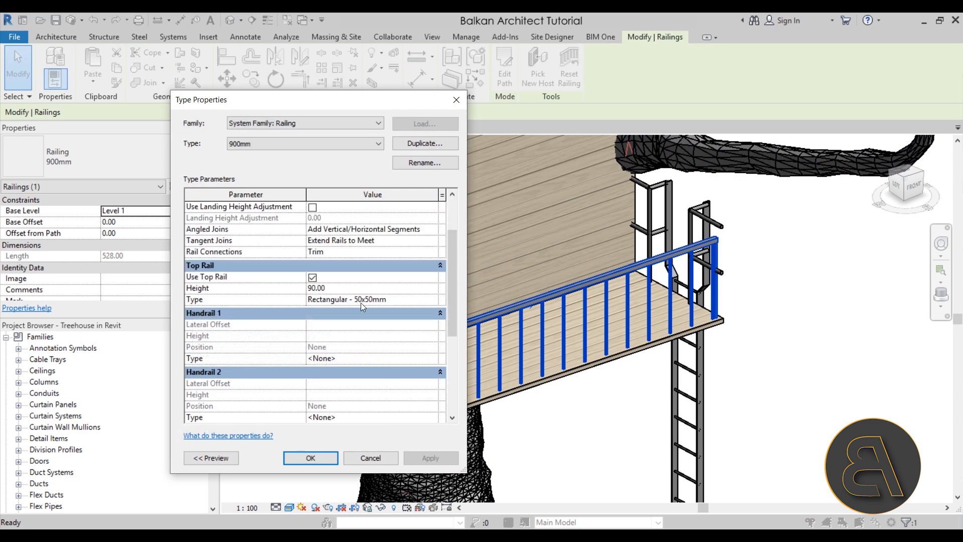
click(360, 458)
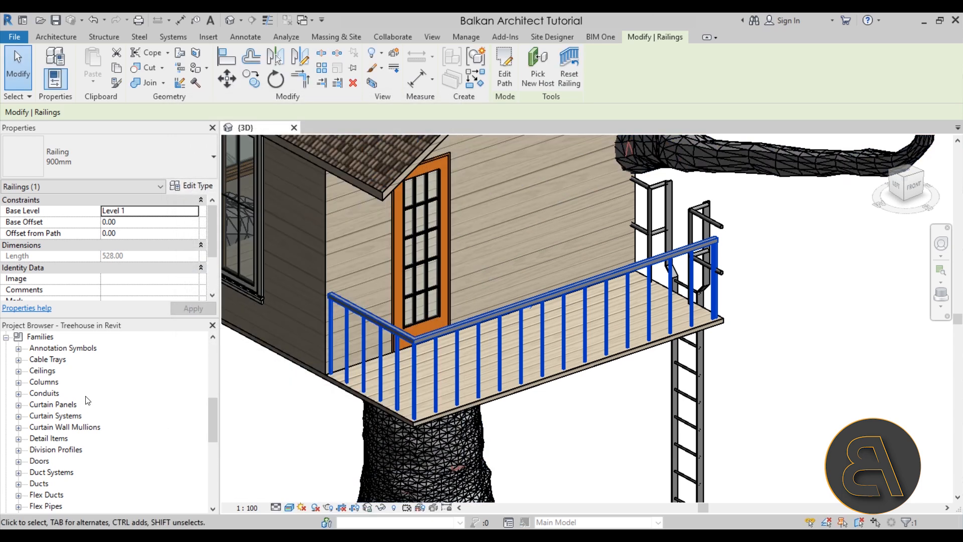
Open the type properties of the Rectangular - 50x50mm top rail type from the project's railing families.
scroll(103, 403, down, 2)
scroll(118, 408, up, 3)
scroll(113, 406, down, 4)
scroll(115, 408, down, 2)
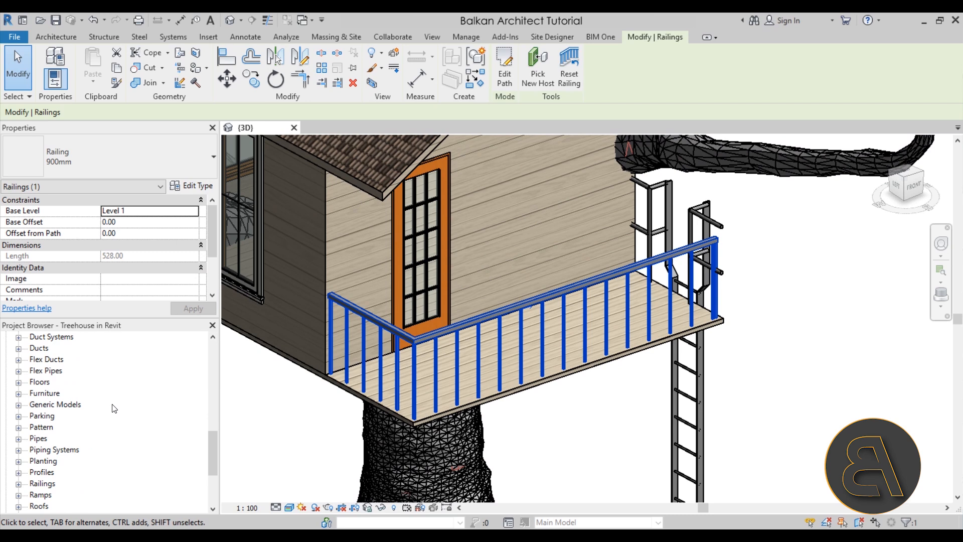
scroll(115, 408, down, 2)
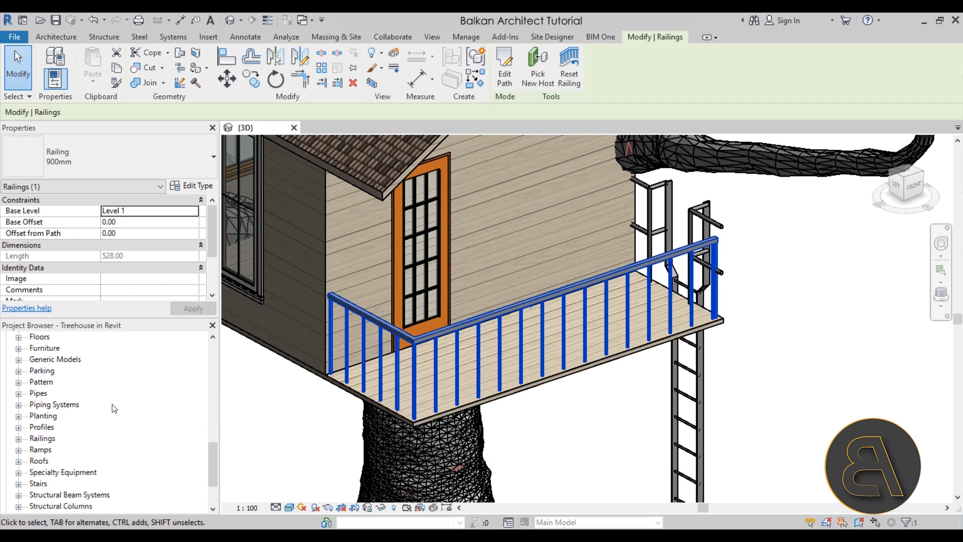
click(18, 438)
scroll(134, 399, down, 3)
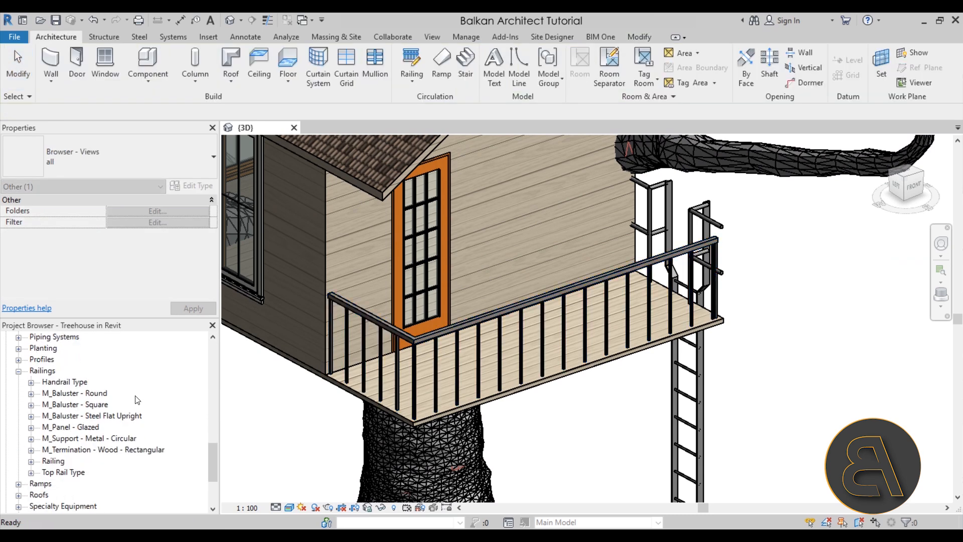
click(31, 473)
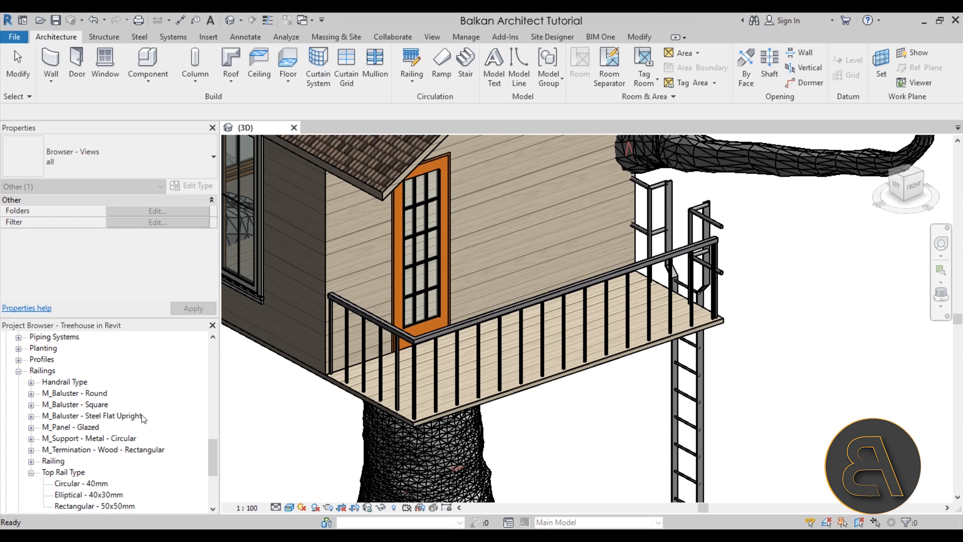
scroll(145, 419, down, 2)
click(115, 460)
double_click(115, 461)
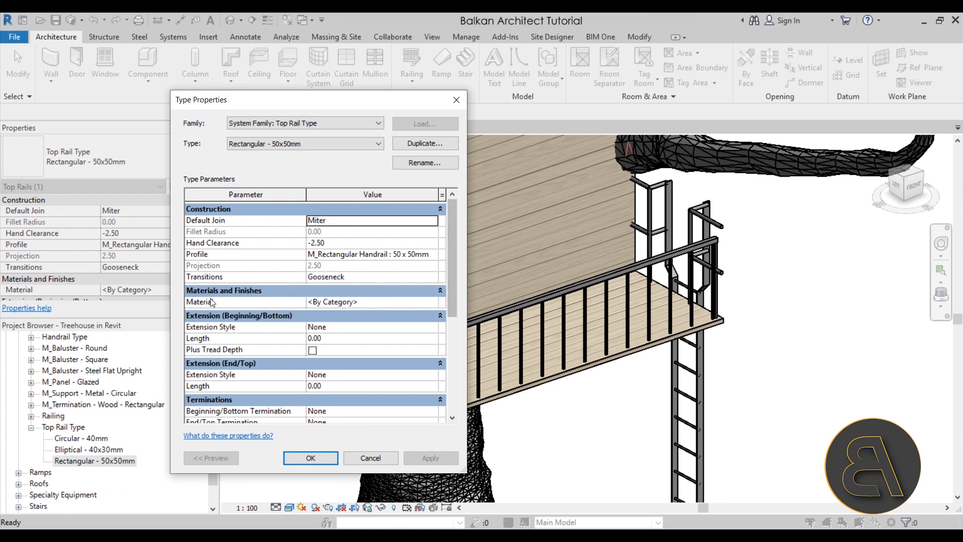
Assign the Siding, Clapboard material to the Rectangular - 50x50mm top rail type and accept the type changes.
click(423, 302)
click(433, 302)
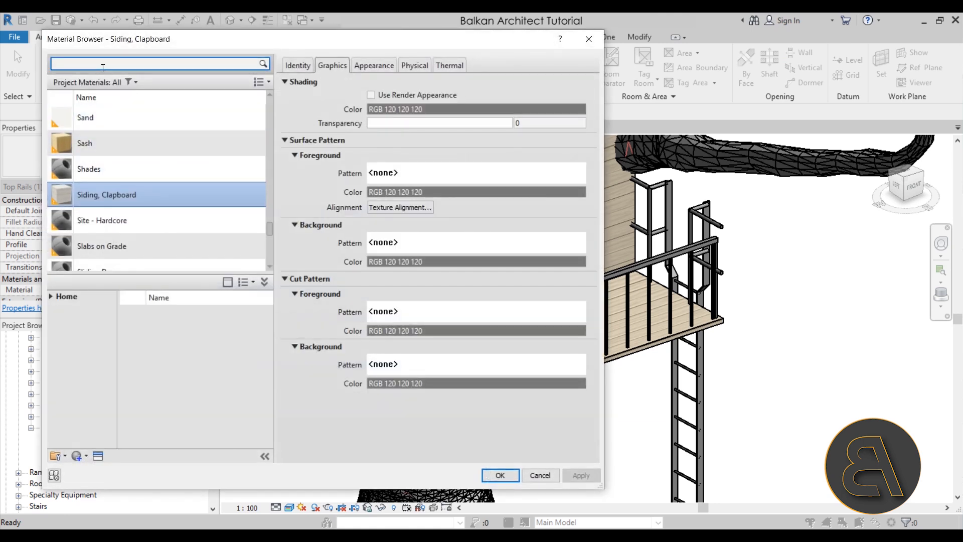
double_click(122, 195)
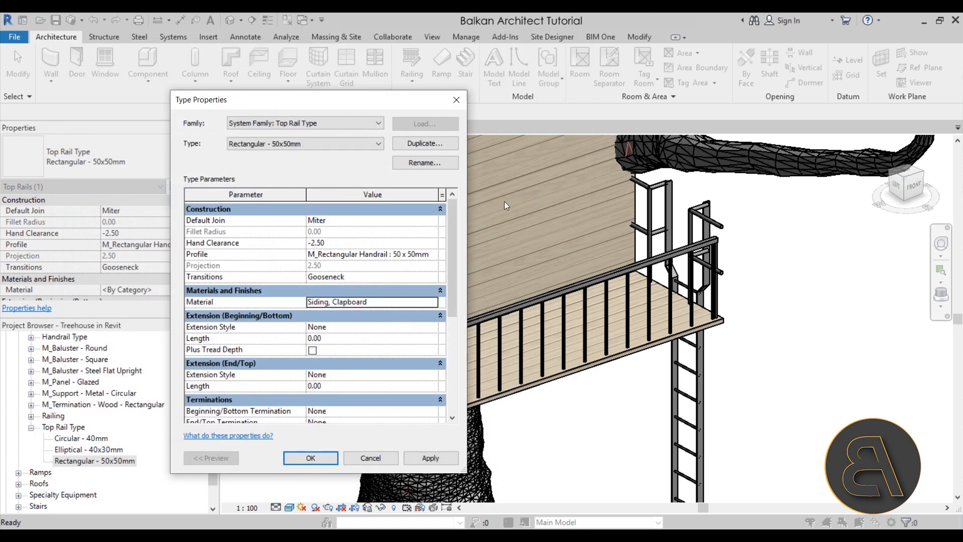
click(431, 458)
click(311, 458)
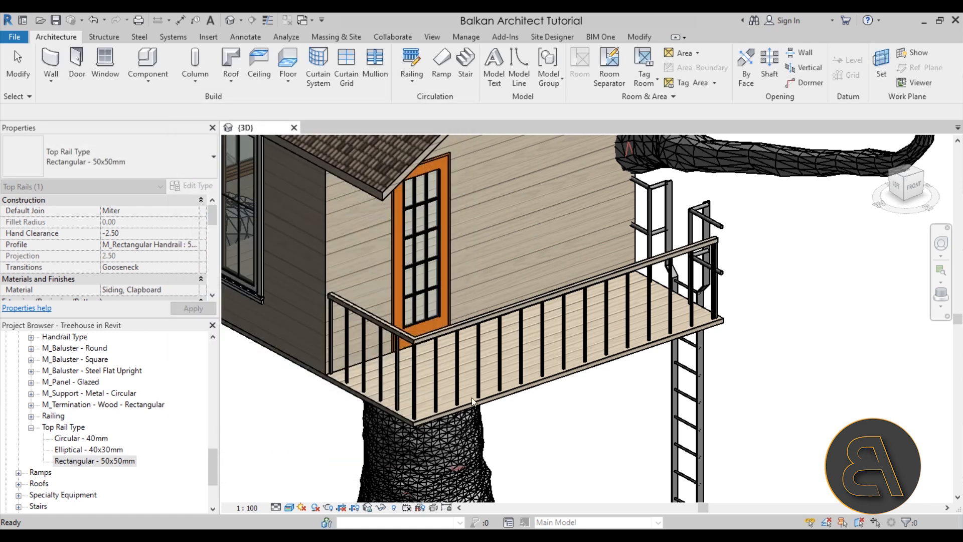
Examine the porch railing's top rail and balusters up close and inspect the M_Baluster - Square family's entry in the project.
scroll(472, 402, up, 5)
scroll(504, 301, down, 4)
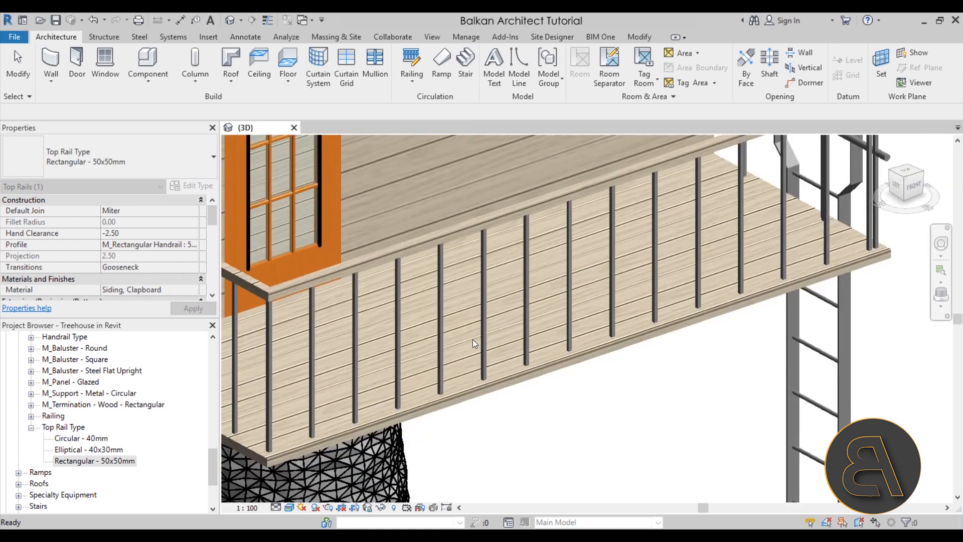
scroll(321, 325, up, 4)
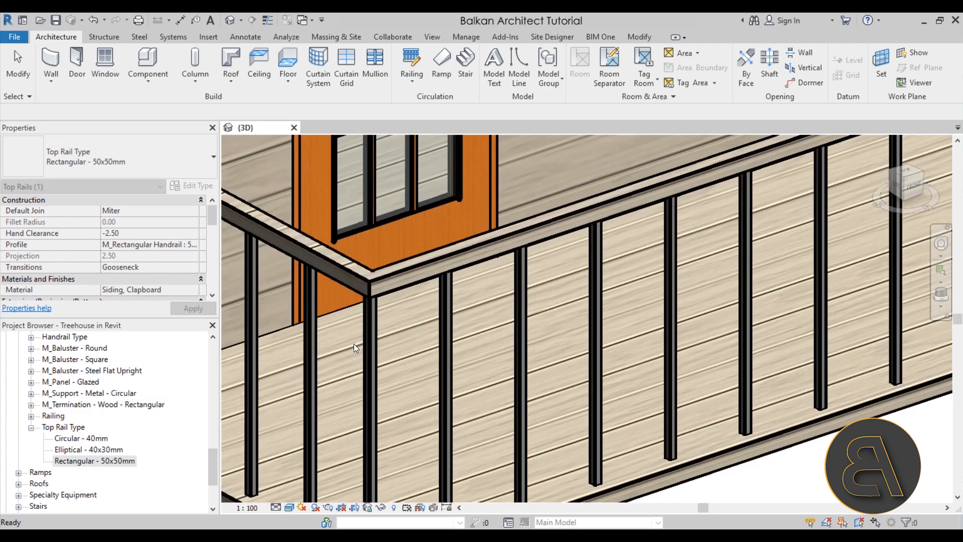
click(31, 428)
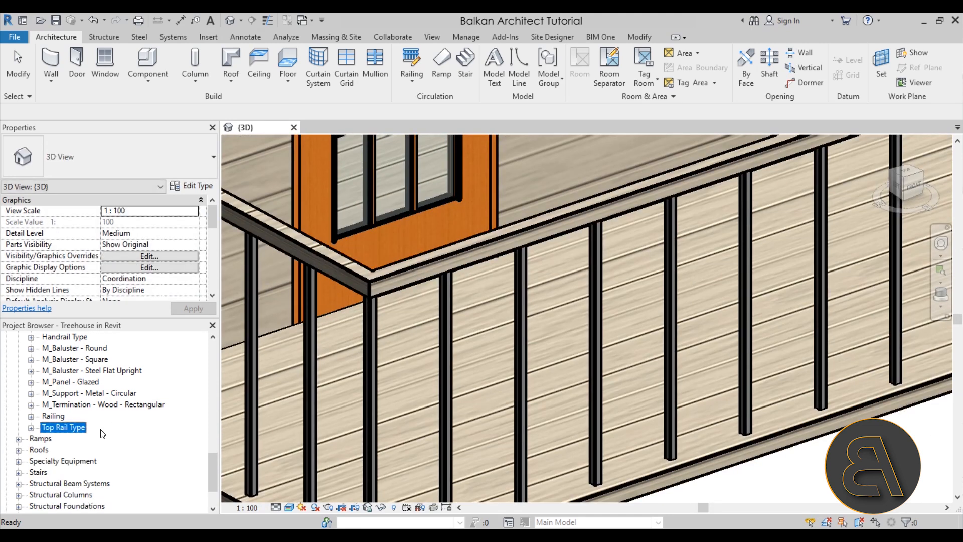
click(68, 372)
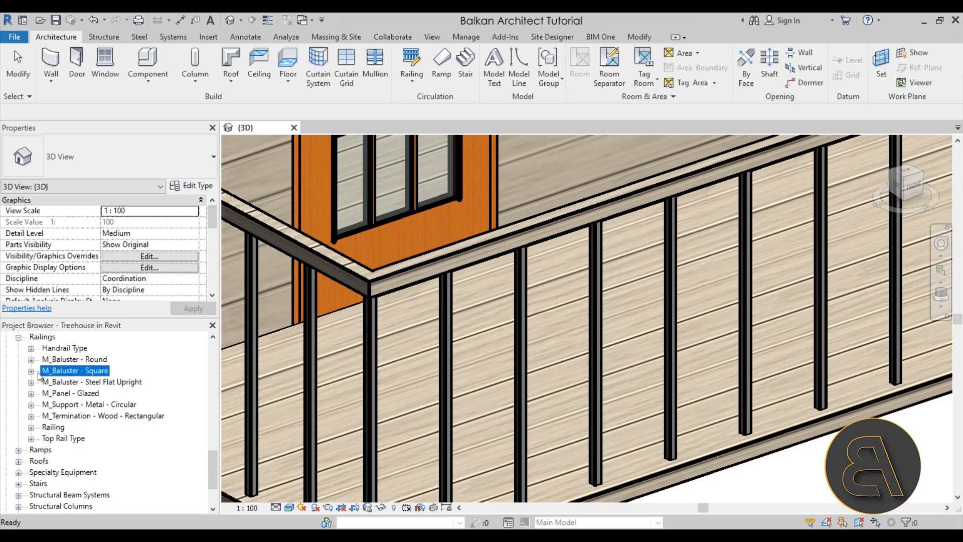
click(31, 371)
click(31, 371)
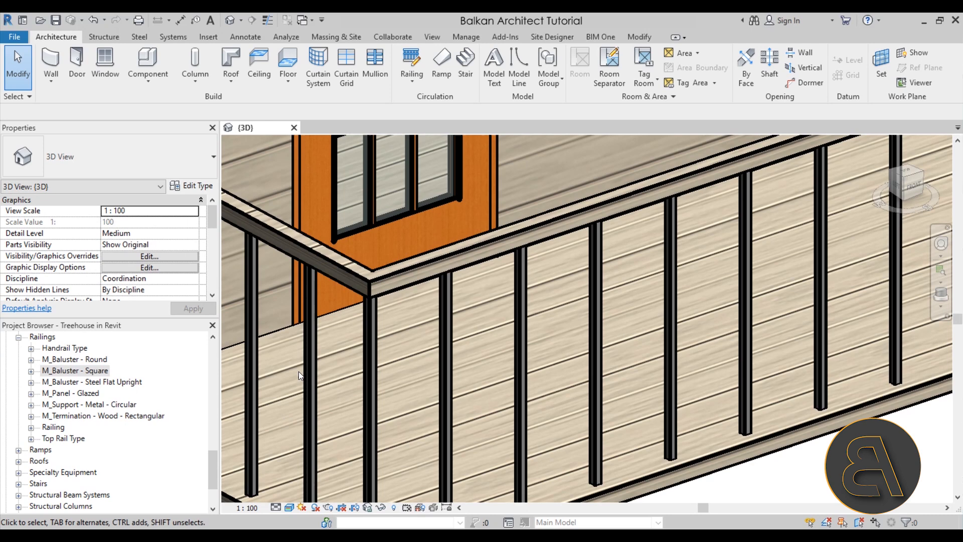
scroll(299, 372, down, 5)
scroll(556, 354, up, 3)
shift+middle_drag(556, 354, 636, 399)
scroll(604, 337, up, 5)
click(604, 336)
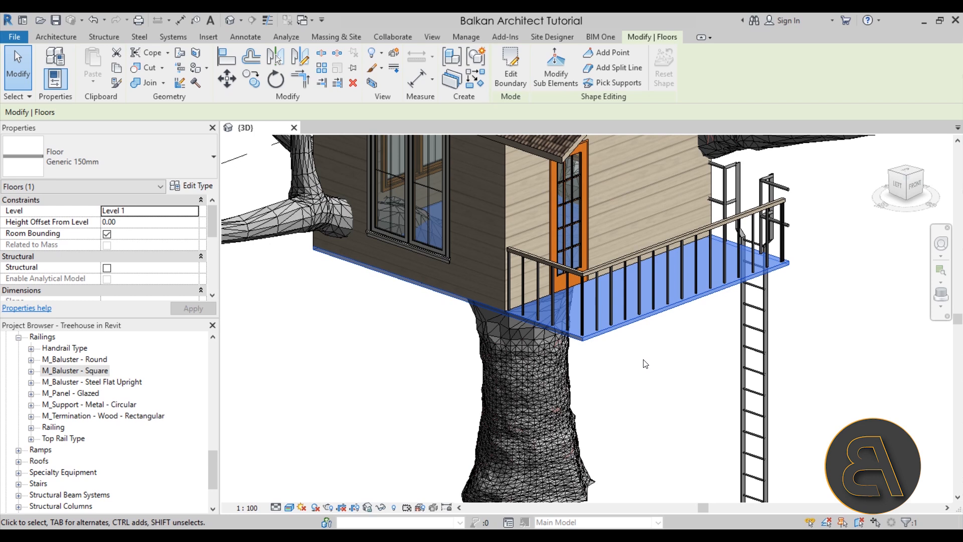
click(645, 364)
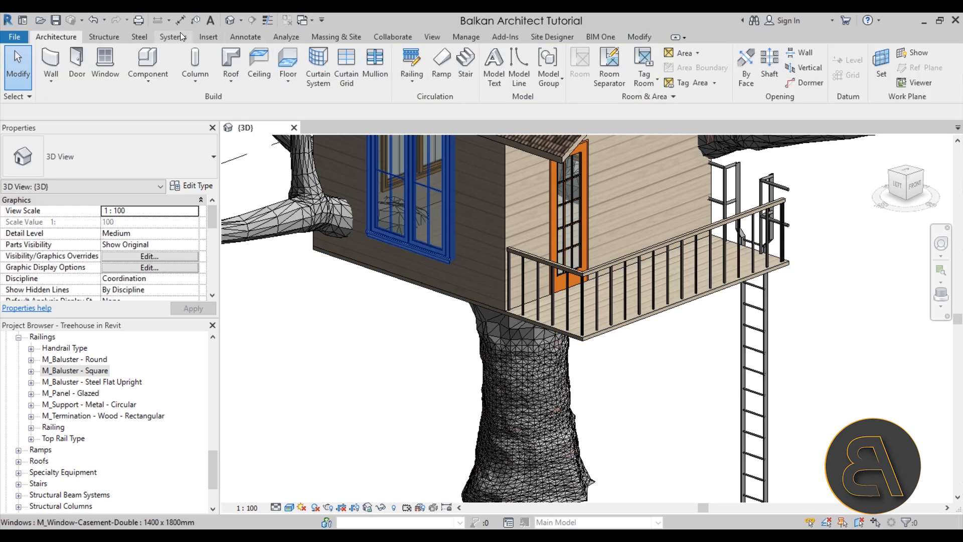
Load the 140x140 type of the M_Timber family from the metric library's wood Structural Framing folder.
click(202, 37)
click(517, 67)
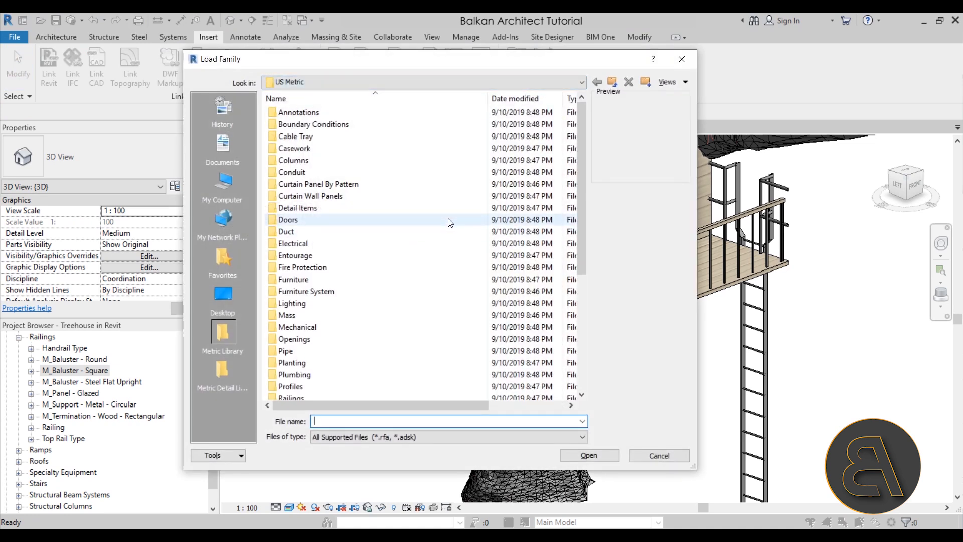
scroll(448, 222, down, 5)
click(323, 280)
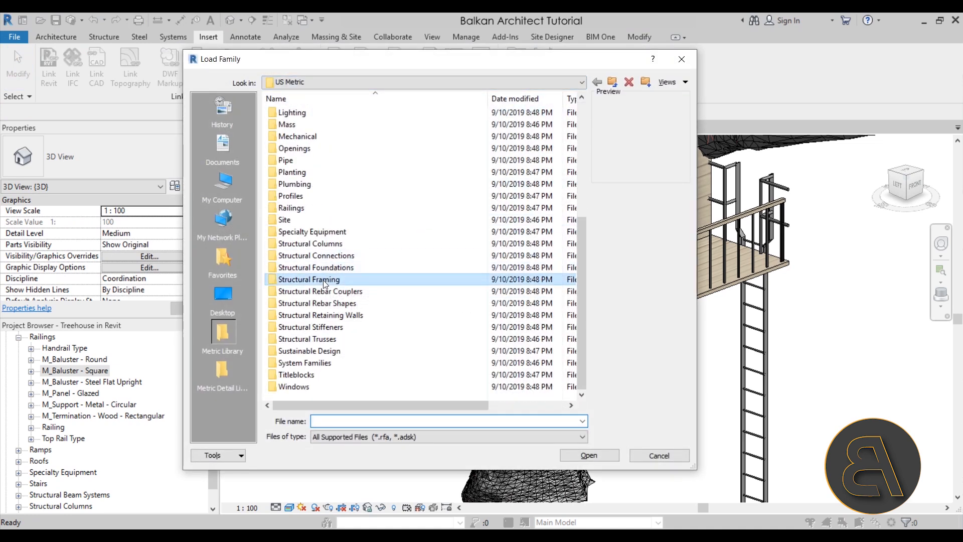
double_click(323, 280)
double_click(300, 161)
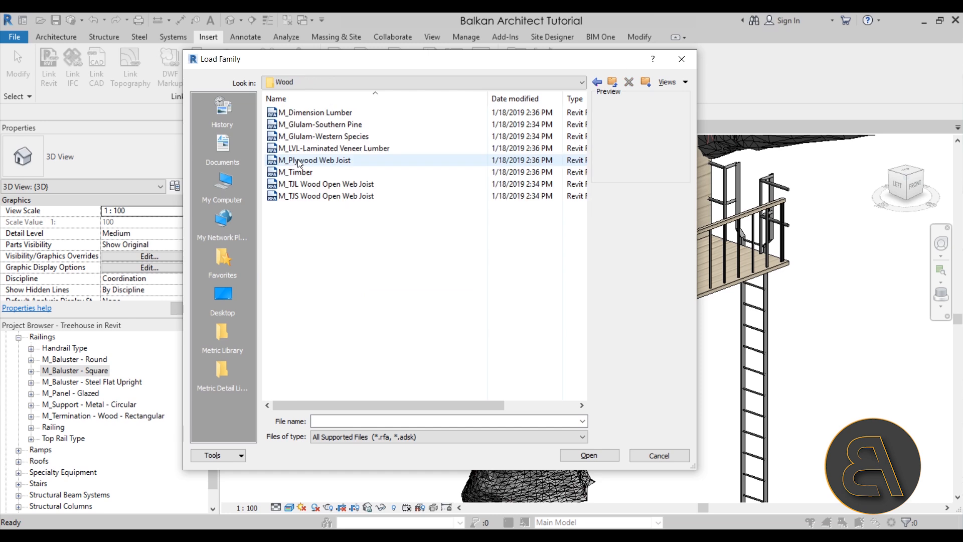
double_click(306, 172)
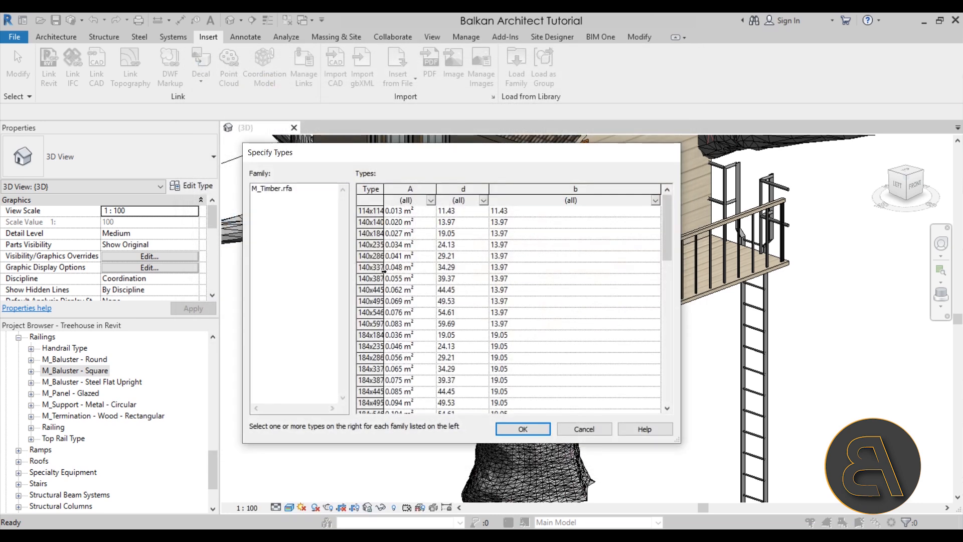
click(362, 223)
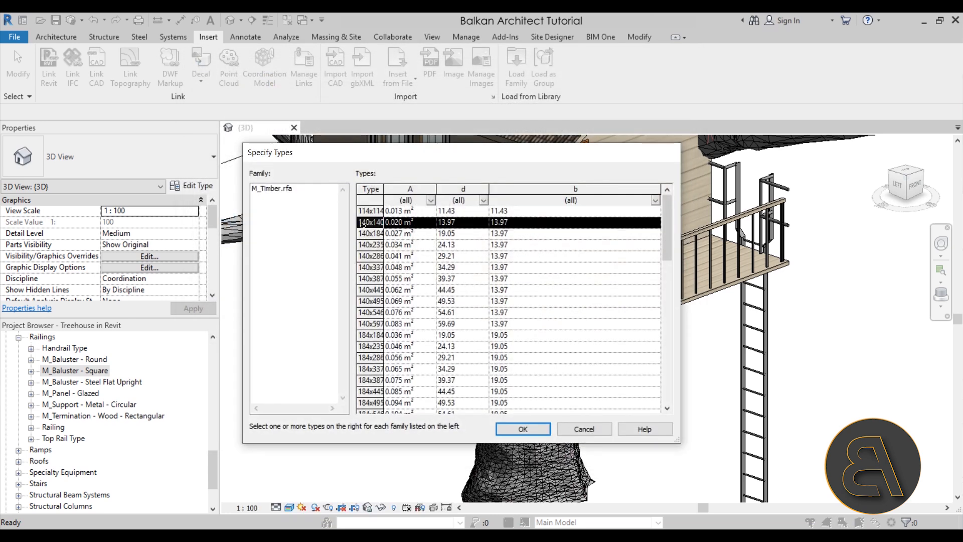
click(523, 429)
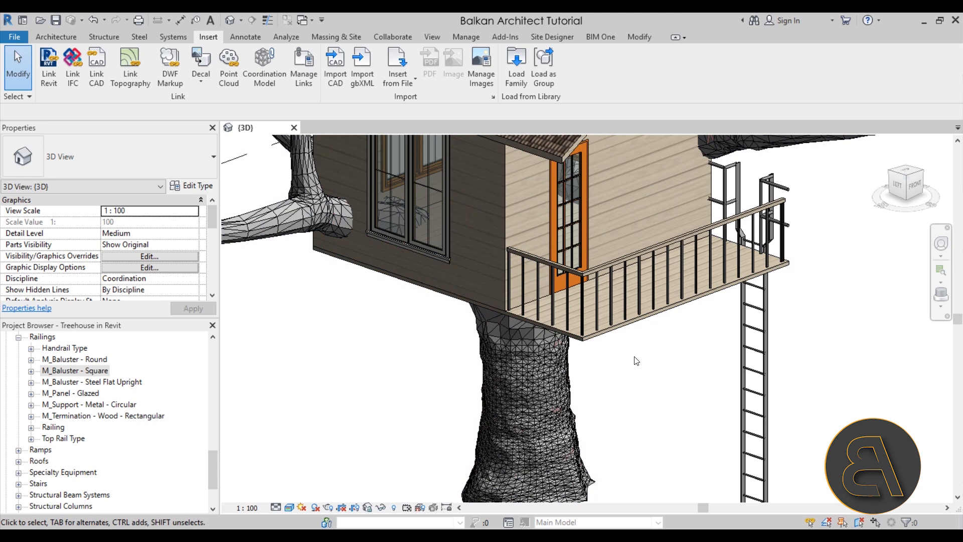
Collapse the project's family listing and open the Level 1 floor plan, framing the tree house outline.
scroll(637, 405, down, 3)
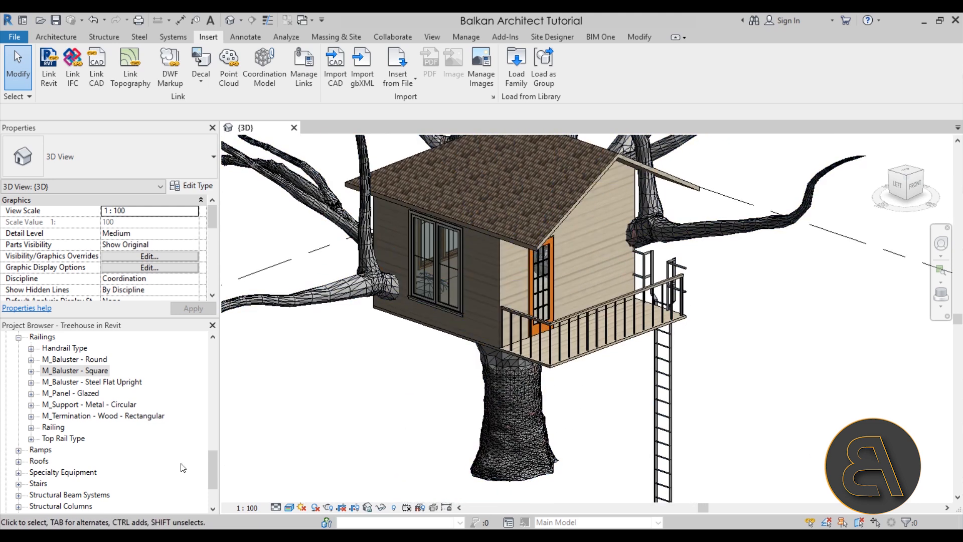
drag(213, 465, 208, 407)
click(18, 383)
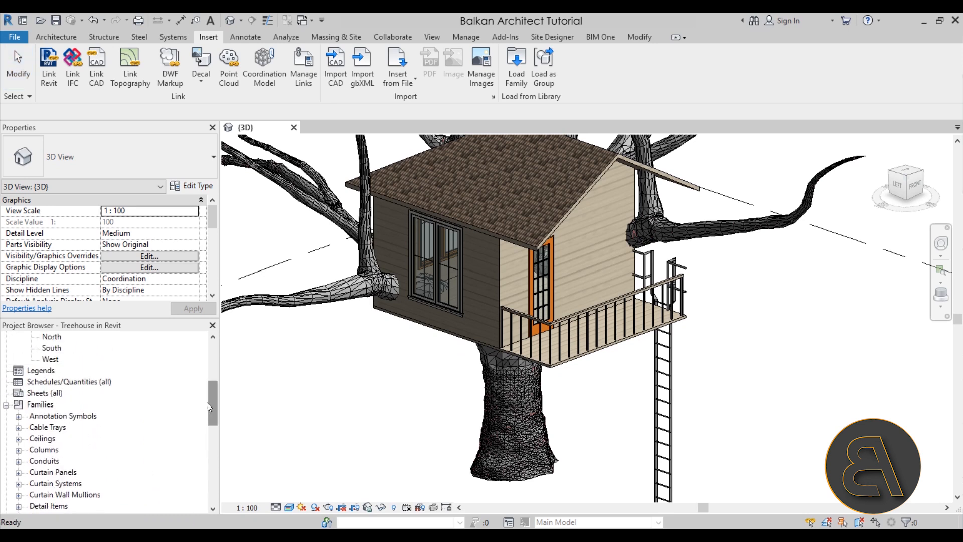
click(6, 406)
drag(215, 459, 214, 404)
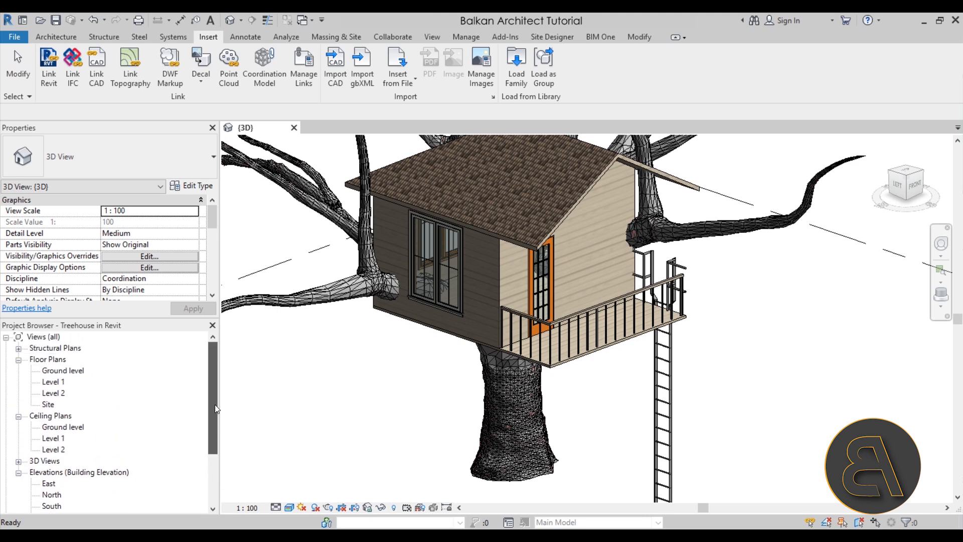
double_click(54, 381)
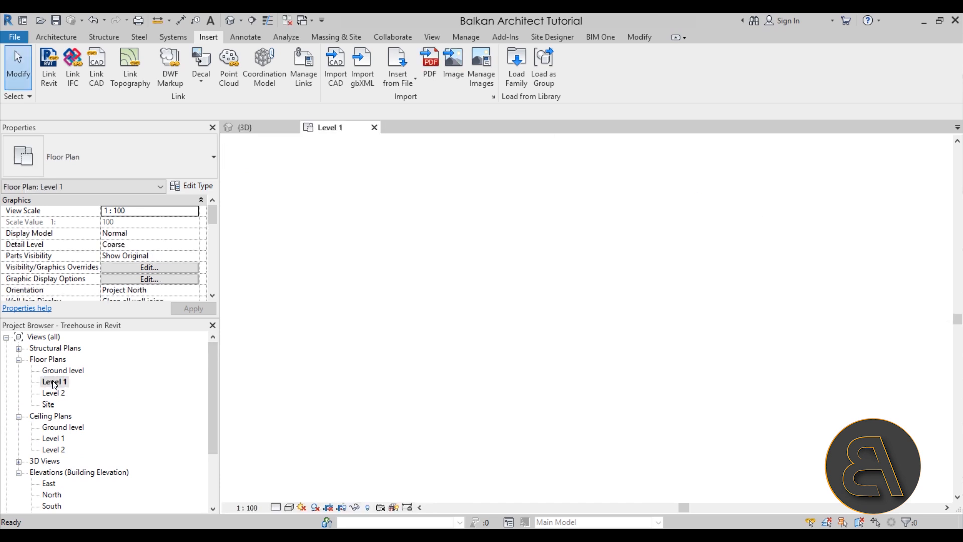
scroll(451, 332, up, 5)
scroll(451, 332, up, 5)
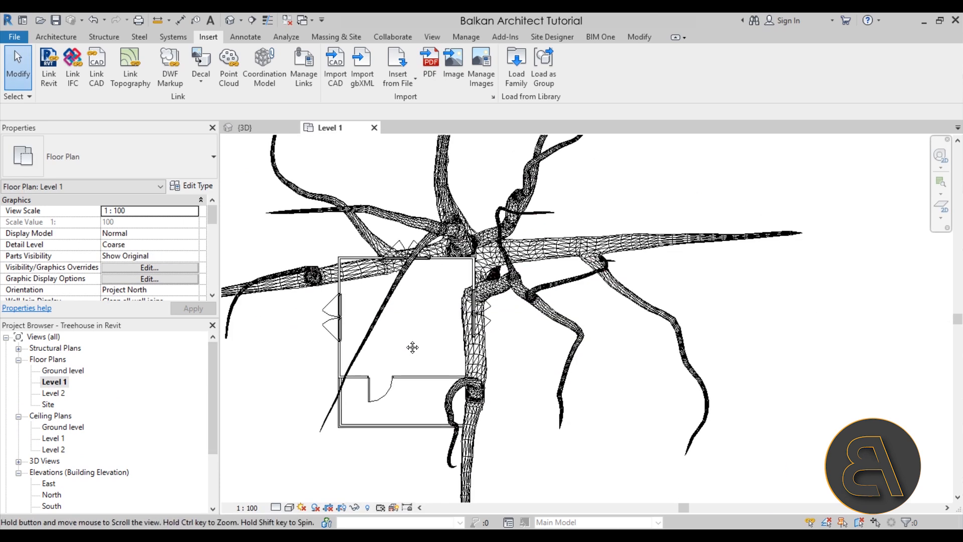
Start a structural beam system on Level 1 using M_Timber 140x140 beams with a fixed spacing of 60.
click(103, 37)
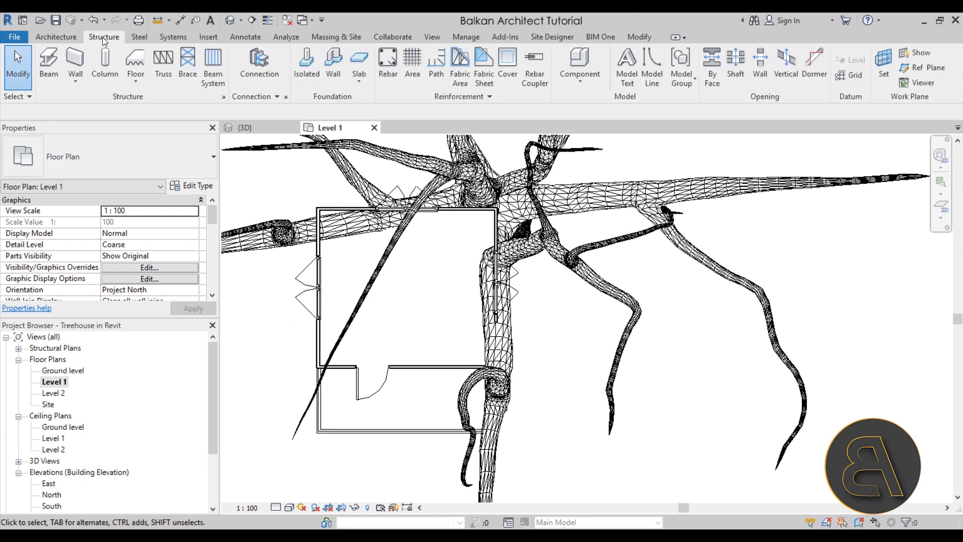
click(209, 68)
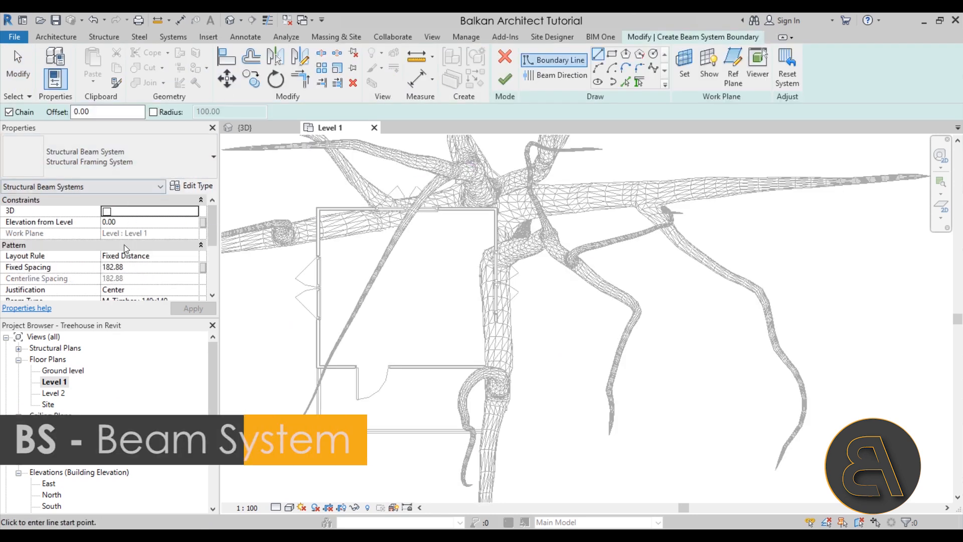
scroll(162, 266, down, 3)
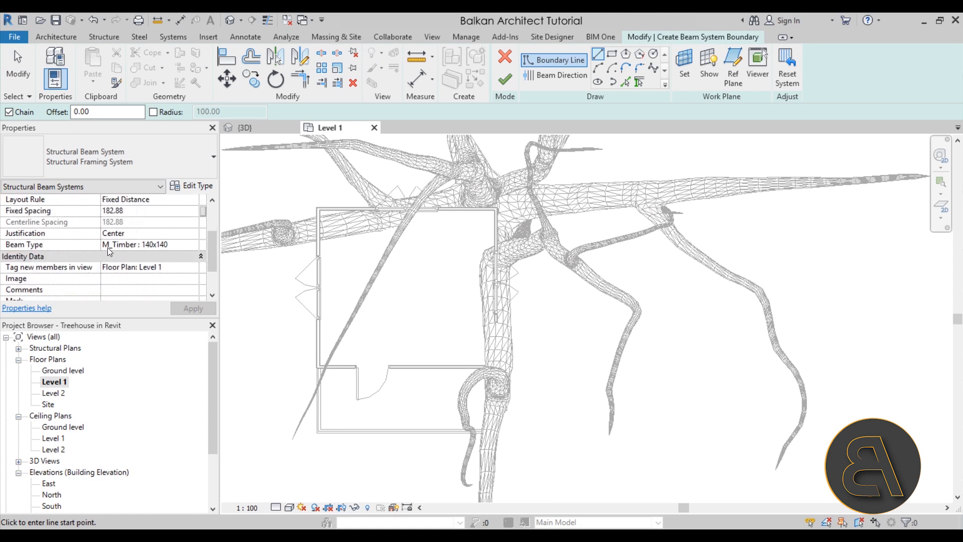
scroll(136, 285, up, 3)
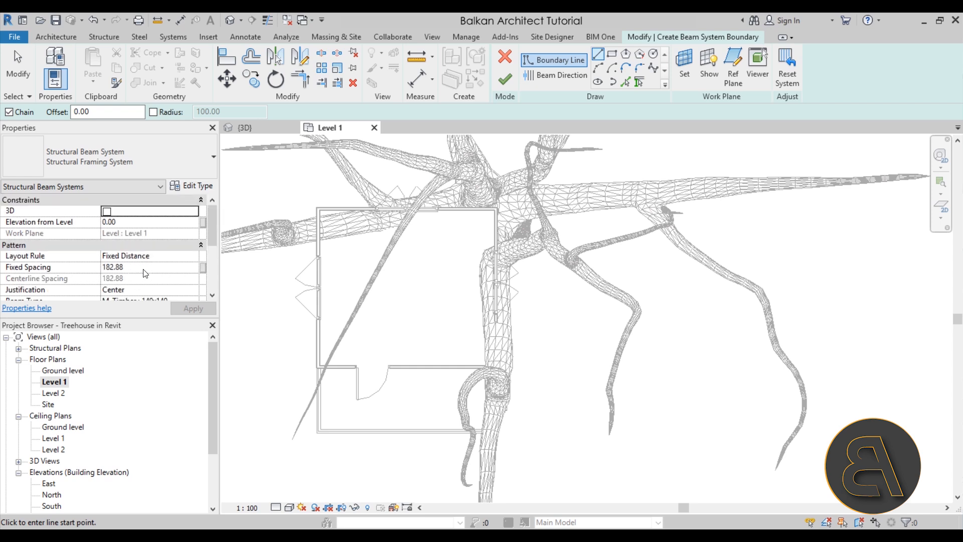
click(142, 266)
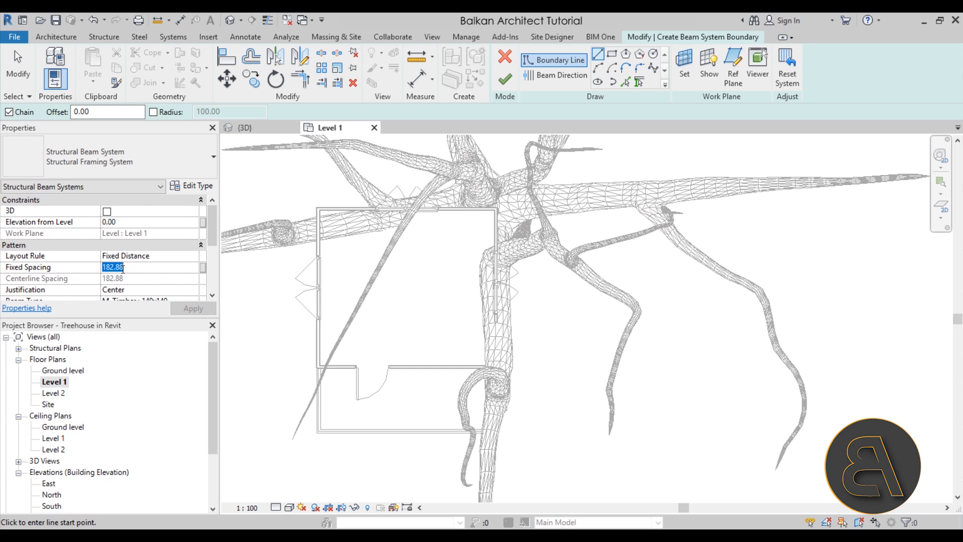
text(60)
click(182, 309)
Draw a rectangular beam system boundary about 500 long from the house's outer northwest corner to the porch's southern edge.
click(611, 54)
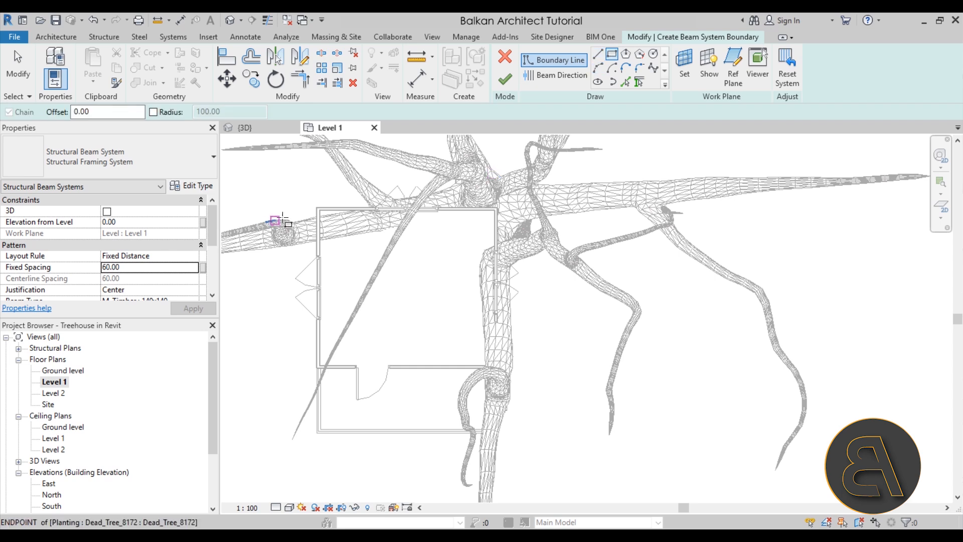
scroll(291, 215, up, 4)
click(356, 195)
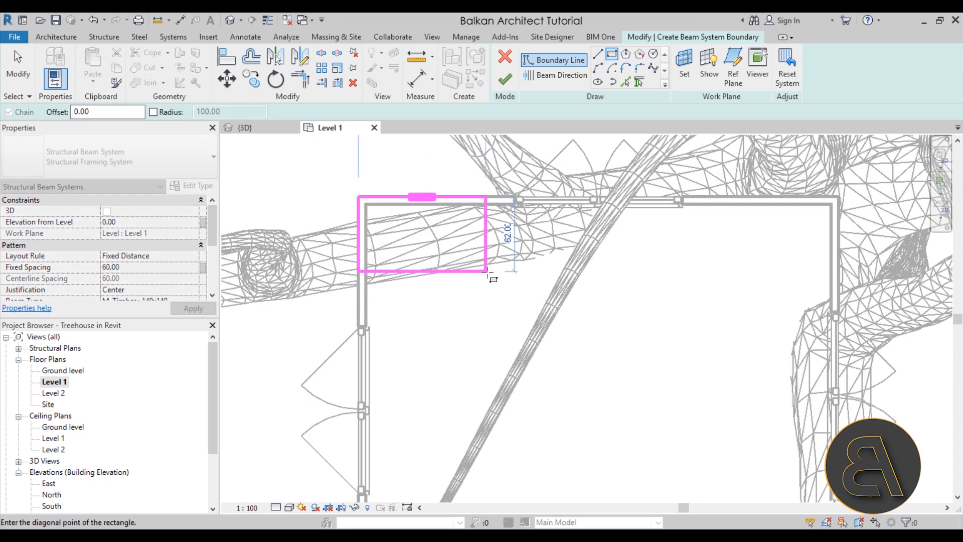
scroll(546, 371, down, 4)
middle_drag(557, 394, 414, 186)
scroll(414, 186, up, 3)
scroll(597, 418, up, 2)
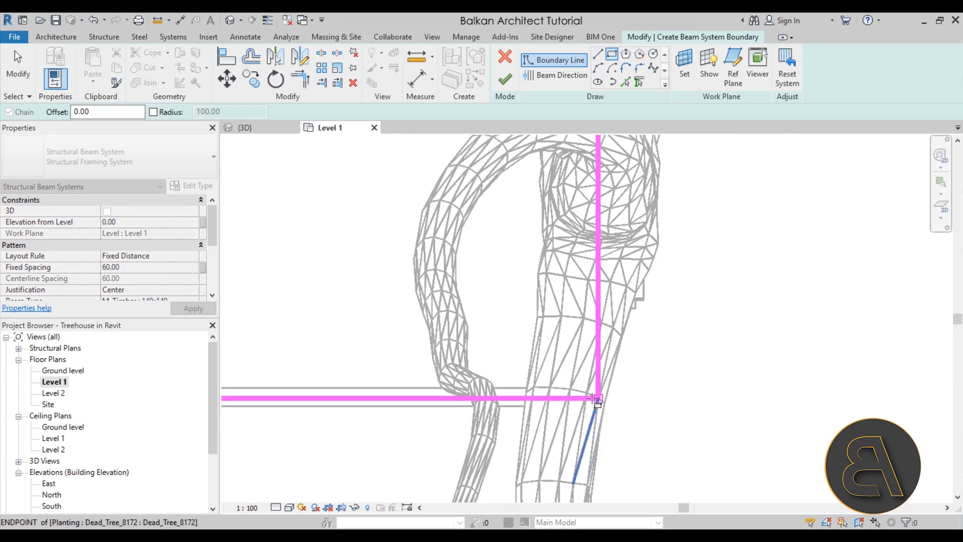
click(517, 405)
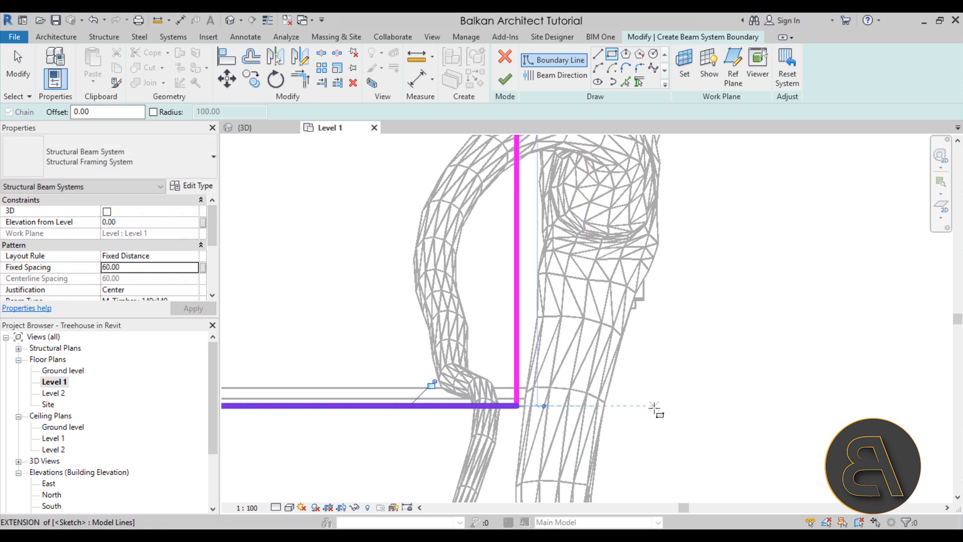
Finish drawing the rectangle and move its east boundary line outward to the outer face of the house's east wall.
scroll(652, 405, down, 3)
middle_drag(608, 240, 437, 381)
middle_drag(385, 193, 382, 403)
scroll(422, 322, up, 3)
key(Escape)
key(Escape)
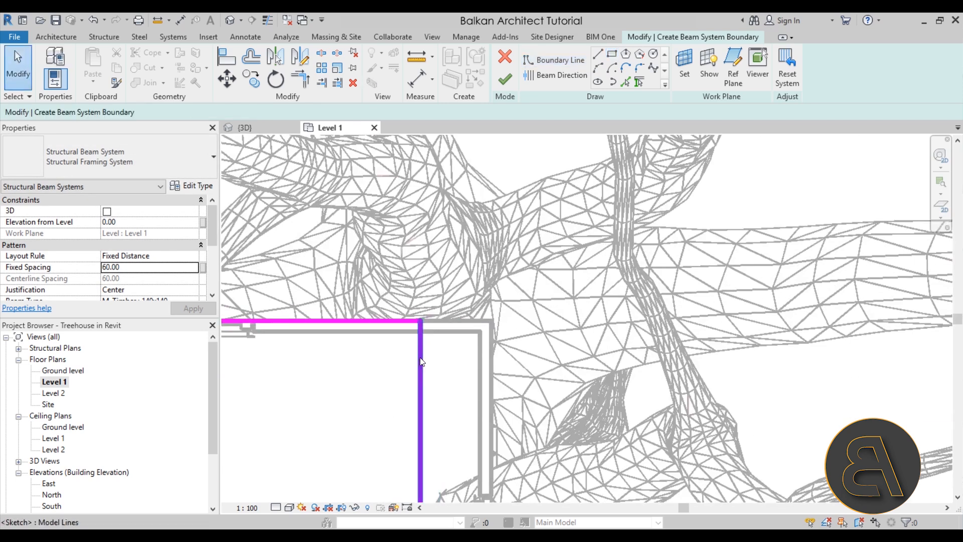
click(420, 357)
scroll(542, 263, down, 2)
scroll(541, 263, down, 4)
middle_drag(480, 177, 480, 139)
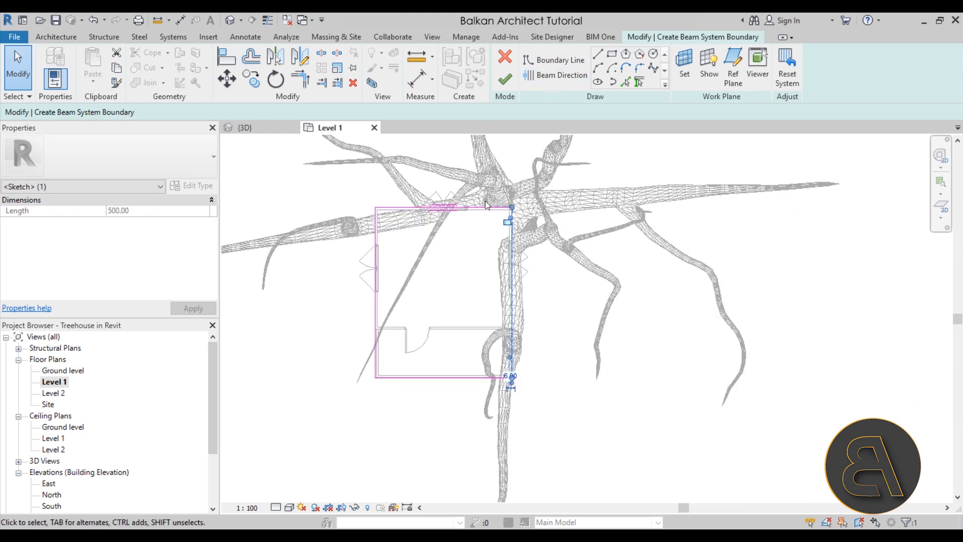
Set the beam direction parallel to the west boundary line and finish the beam system.
click(555, 79)
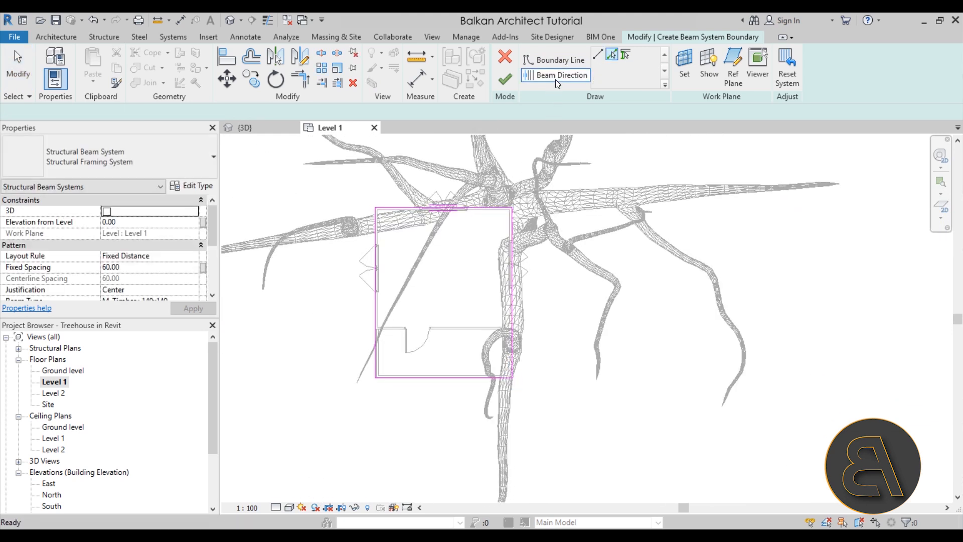
click(380, 239)
click(507, 80)
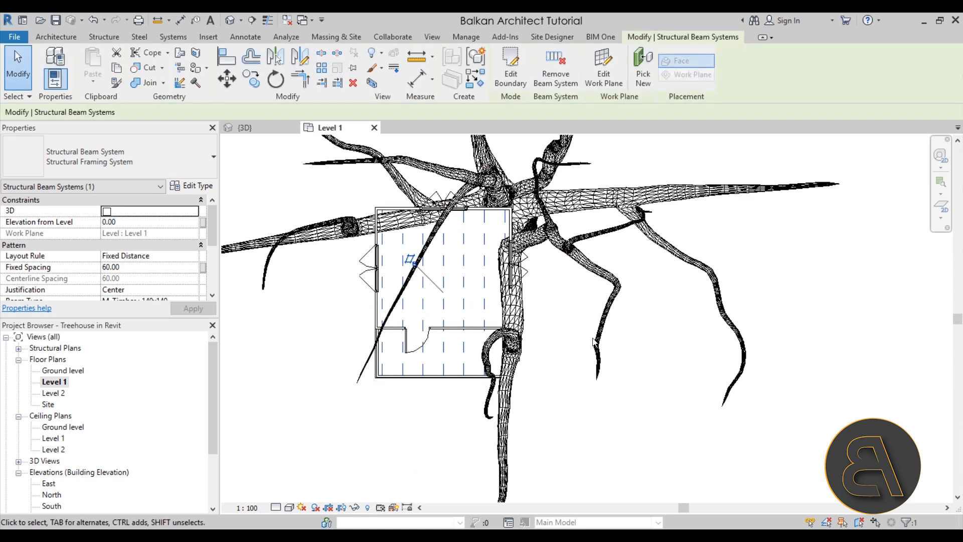
In the 3D view, set the elevation from level of the beam system beneath the floor to -5.
click(230, 21)
shift+middle_drag(561, 461, 558, 216)
shift+middle_drag(561, 291, 511, 321)
scroll(524, 238, up, 4)
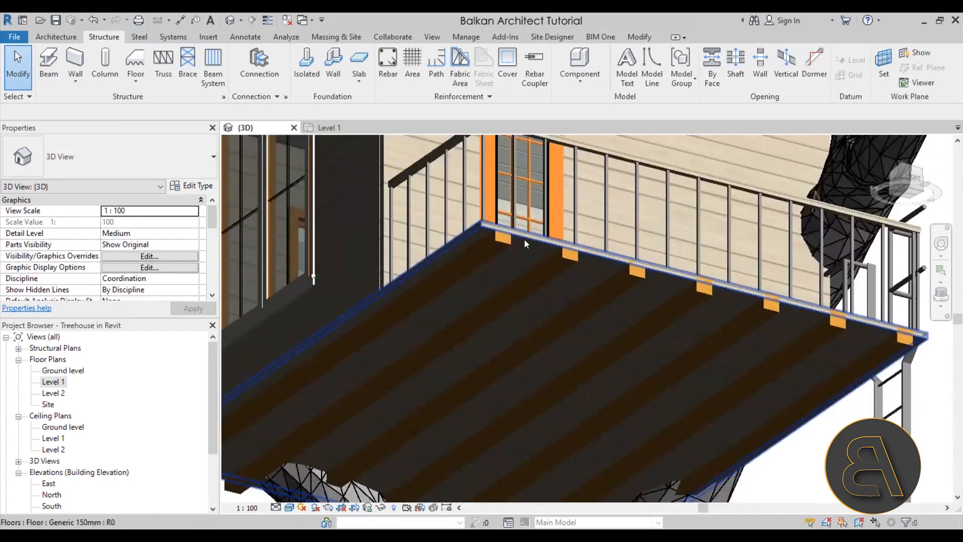
click(529, 233)
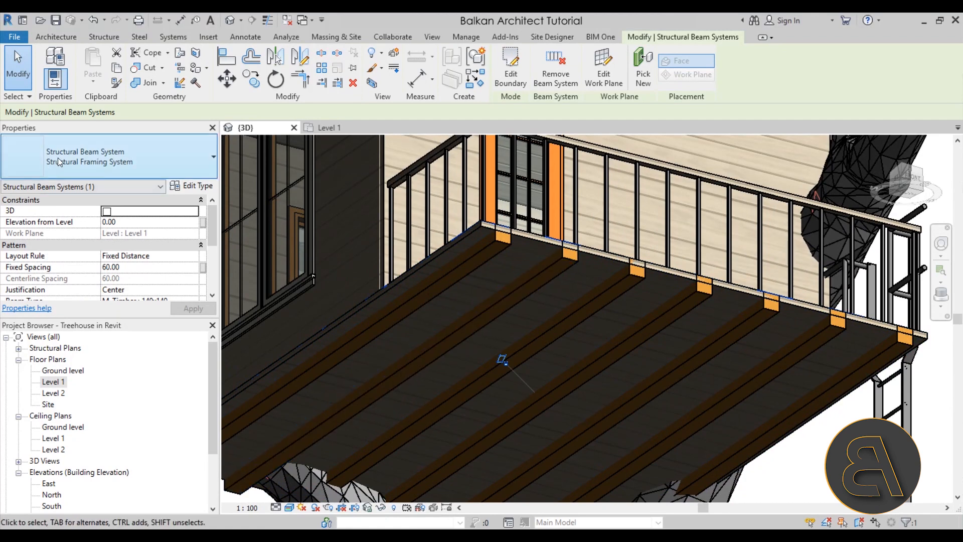
click(523, 236)
key(Escape)
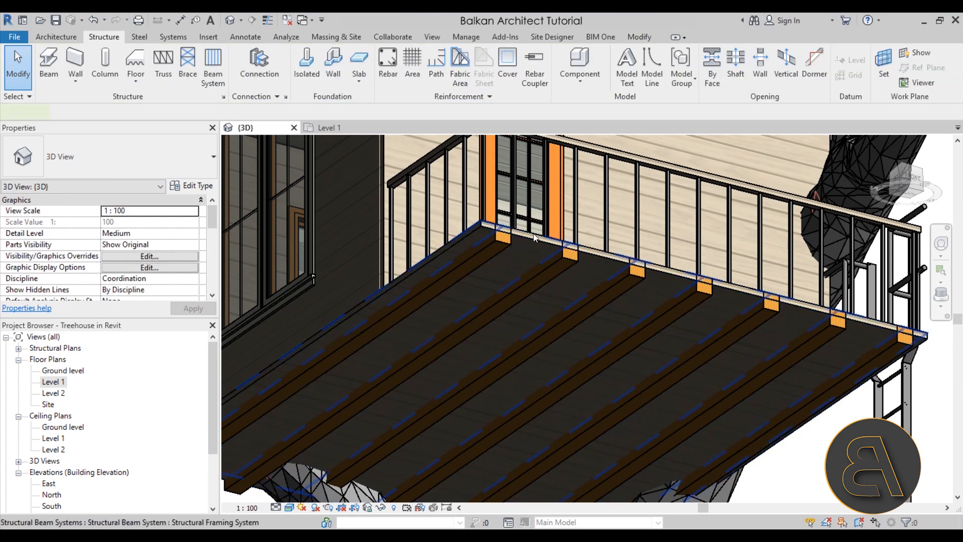
click(534, 234)
click(131, 222)
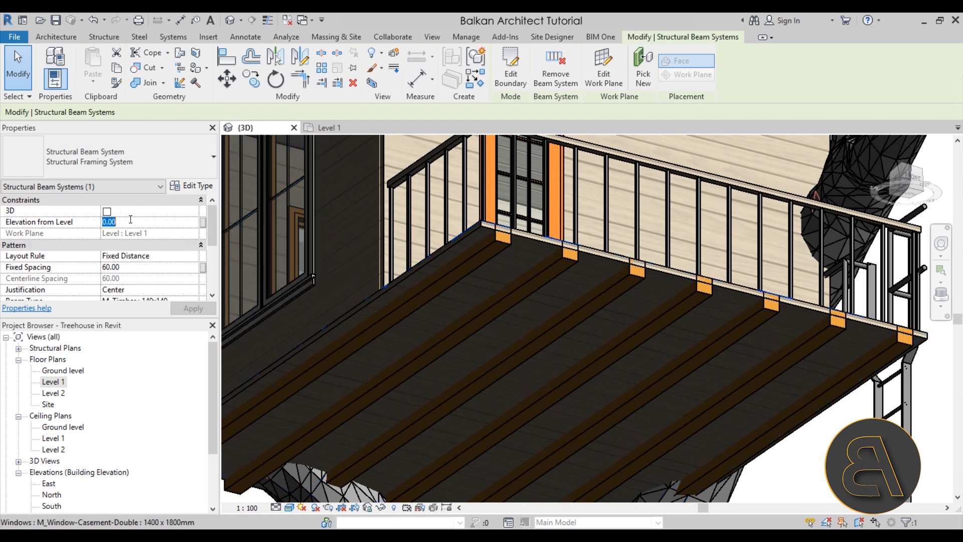
text(-5)
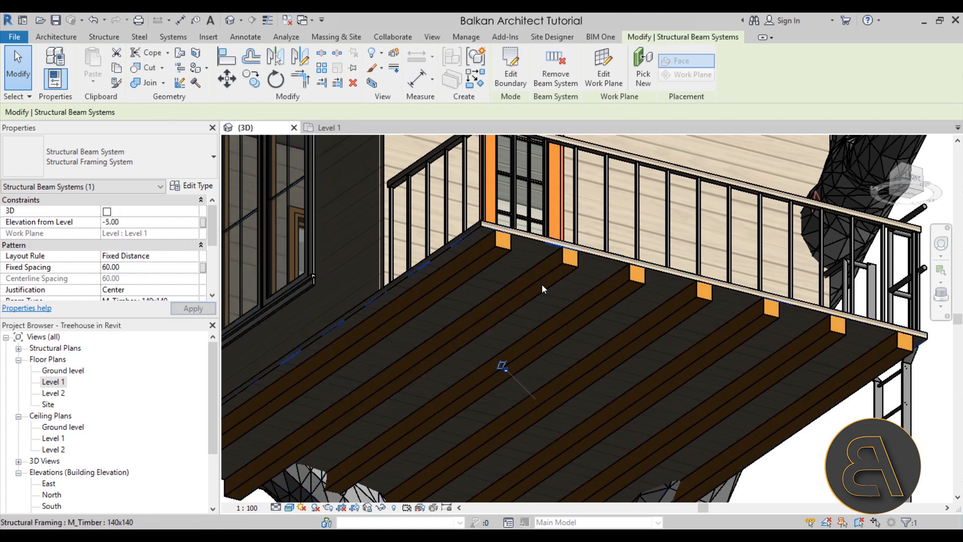
Examine the tree house from several sides, checking the beams and where the tree's branches pass through the walls and roof.
scroll(531, 232, down, 5)
shift+middle_drag(537, 281, 738, 464)
click(750, 459)
shift+middle_drag(567, 411, 756, 447)
scroll(411, 294, up, 3)
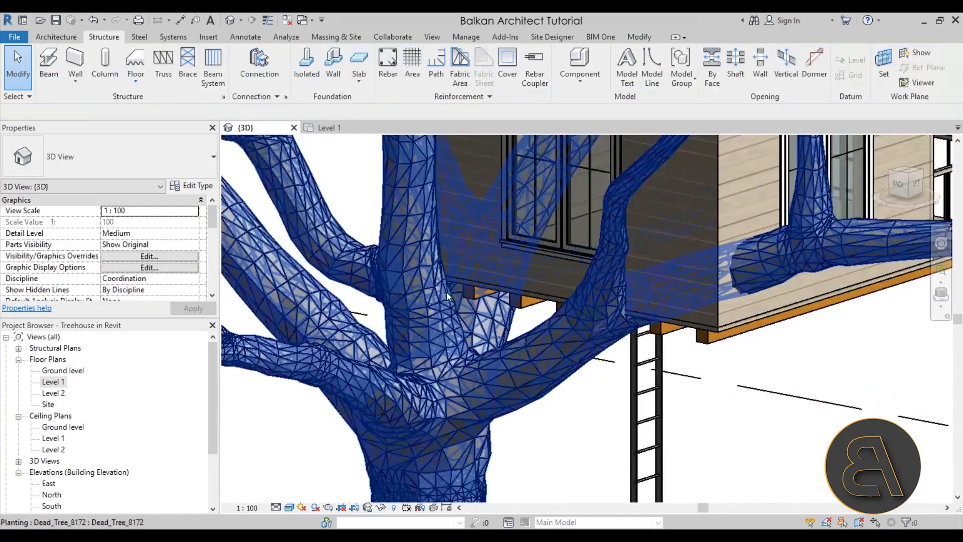
scroll(466, 308, down, 2)
shift+middle_drag(481, 324, 490, 445)
scroll(450, 308, up, 5)
scroll(597, 280, down, 3)
shift+middle_drag(597, 280, 481, 300)
scroll(501, 299, up, 4)
scroll(524, 282, down, 3)
scroll(507, 306, up, 5)
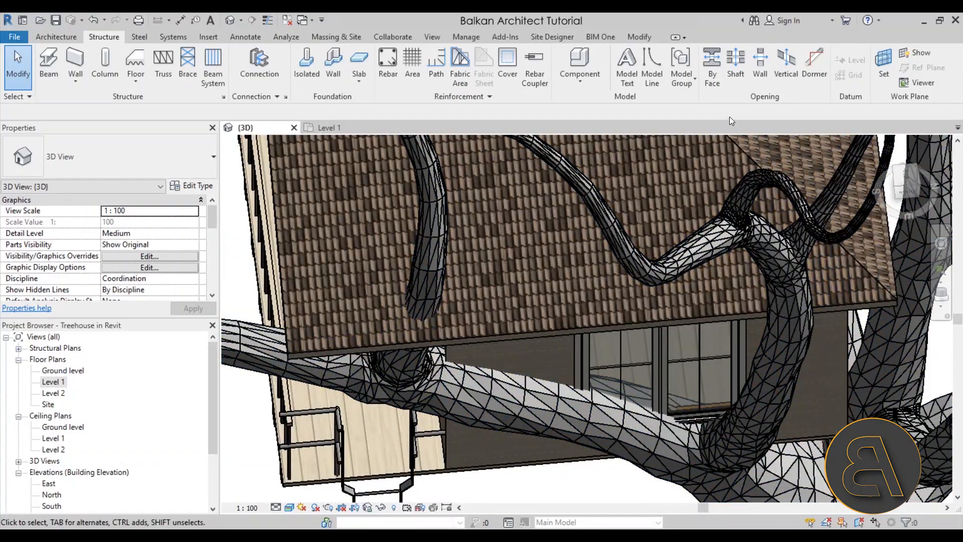
Cut a by-face opening in the roof slope with a circle of radius 20 around the branch near the eave.
click(715, 83)
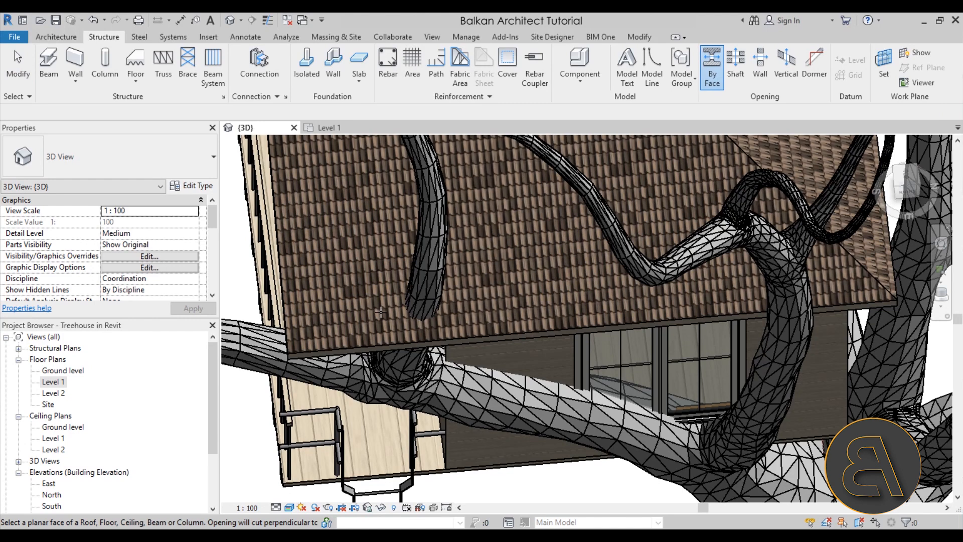
scroll(378, 342, down, 4)
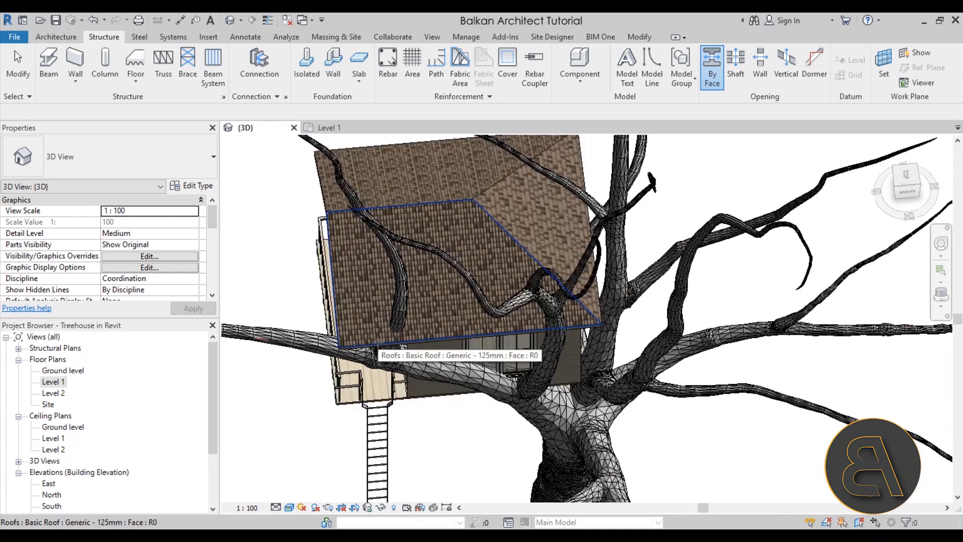
click(377, 342)
scroll(377, 342, up, 5)
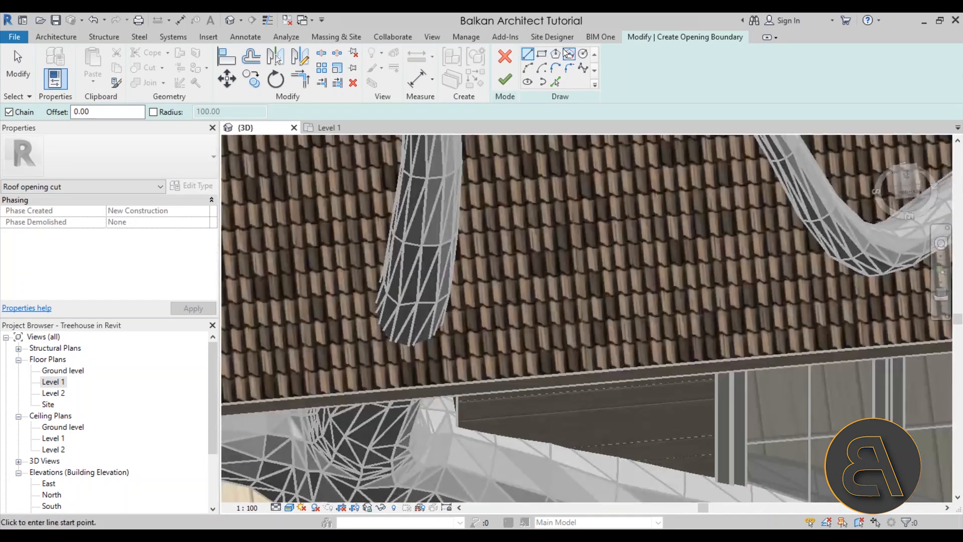
click(583, 53)
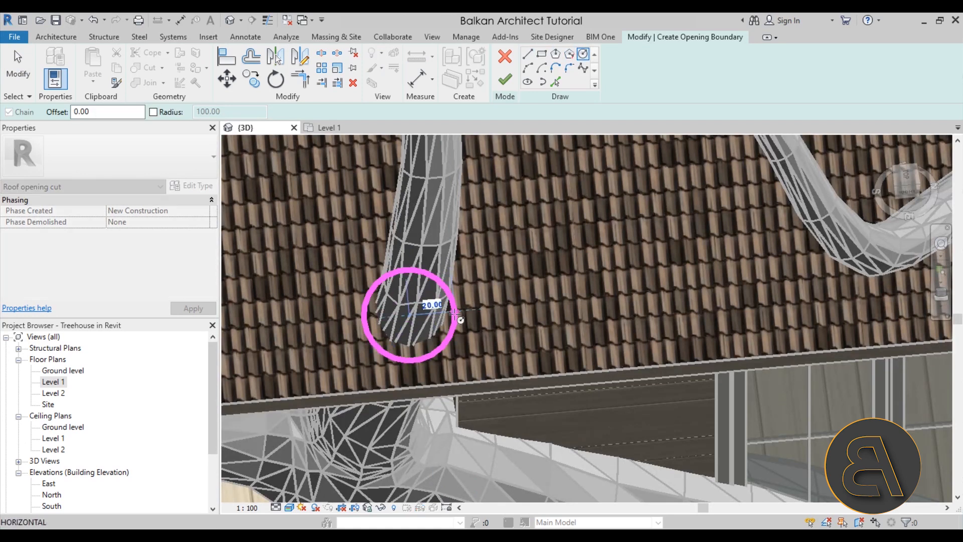
key(Escape)
click(382, 274)
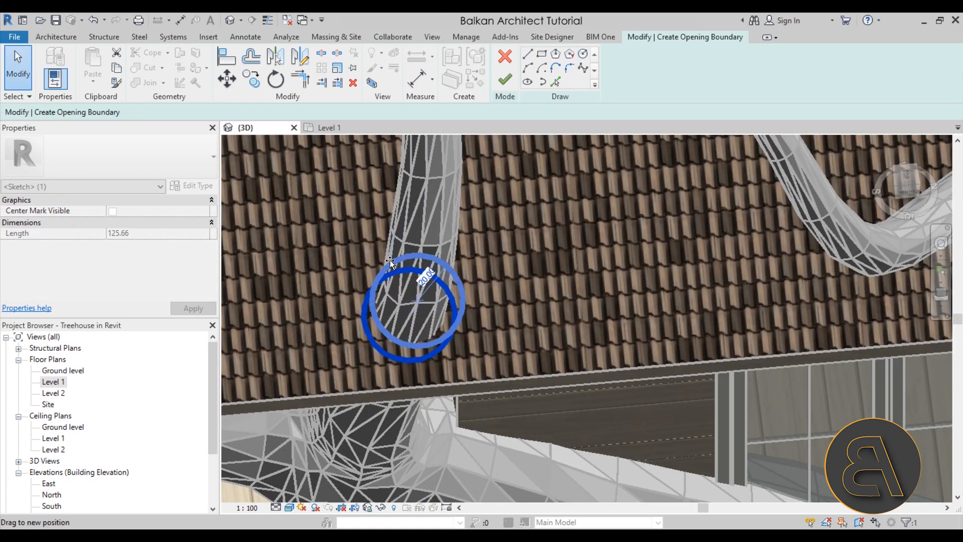
key(Escape)
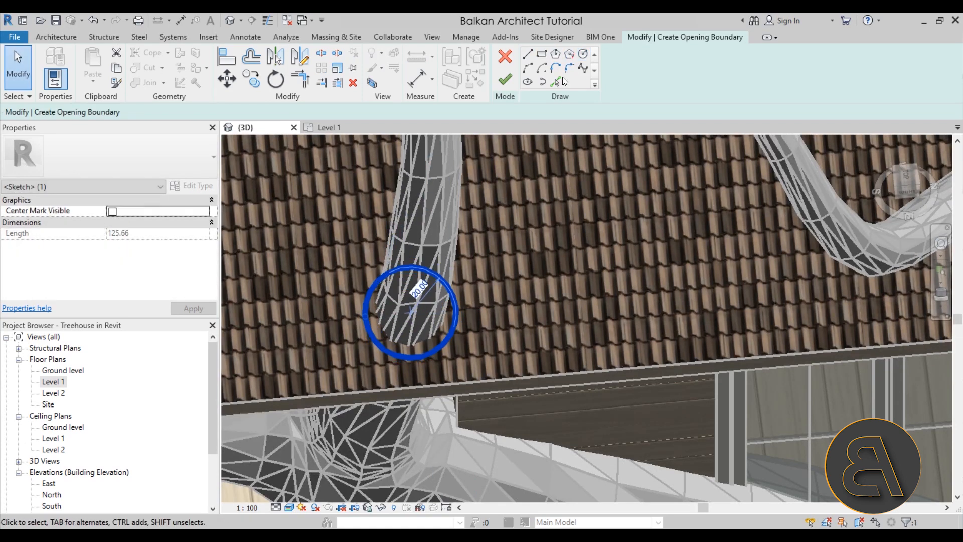
click(504, 79)
mouse_move(544, 299)
shift+middle_down()
mouse_move(585, 254)
mouse_move(746, 172)
mouse_move(588, 117)
mouse_move(446, 300)
mouse_move(621, 266)
shift+middle_up()
Edit the roof opening's boundary, setting the circle's radius to 25, and finish the sketch.
click(505, 66)
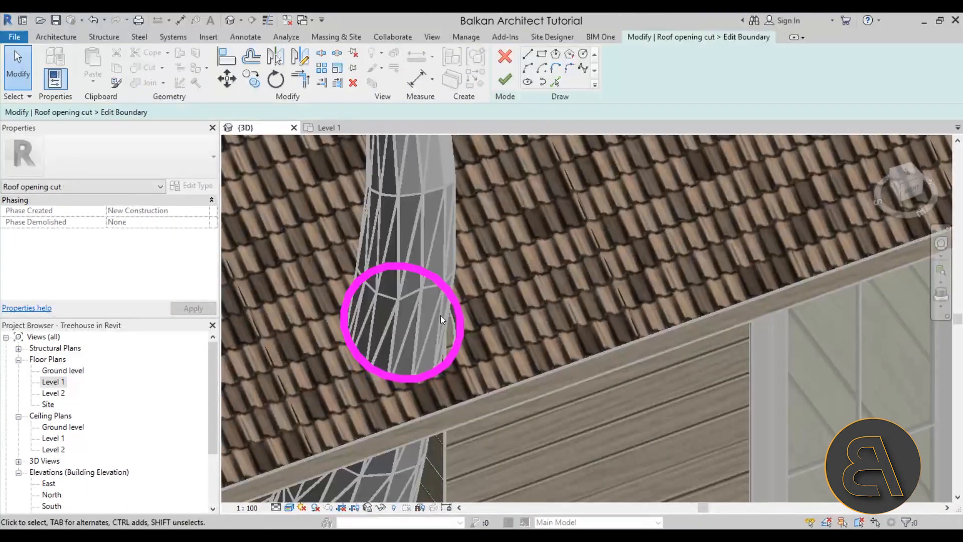
click(449, 297)
click(408, 292)
text(25)
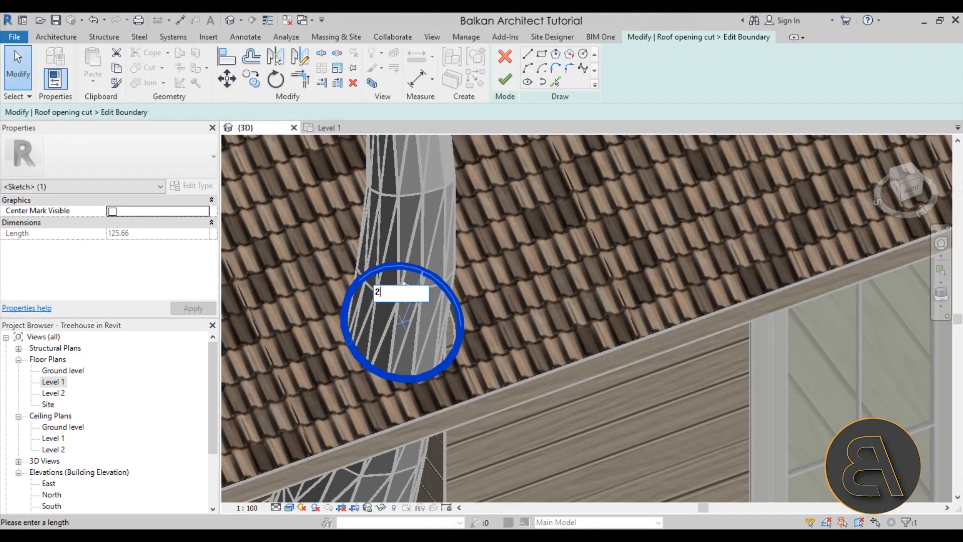
key(Return)
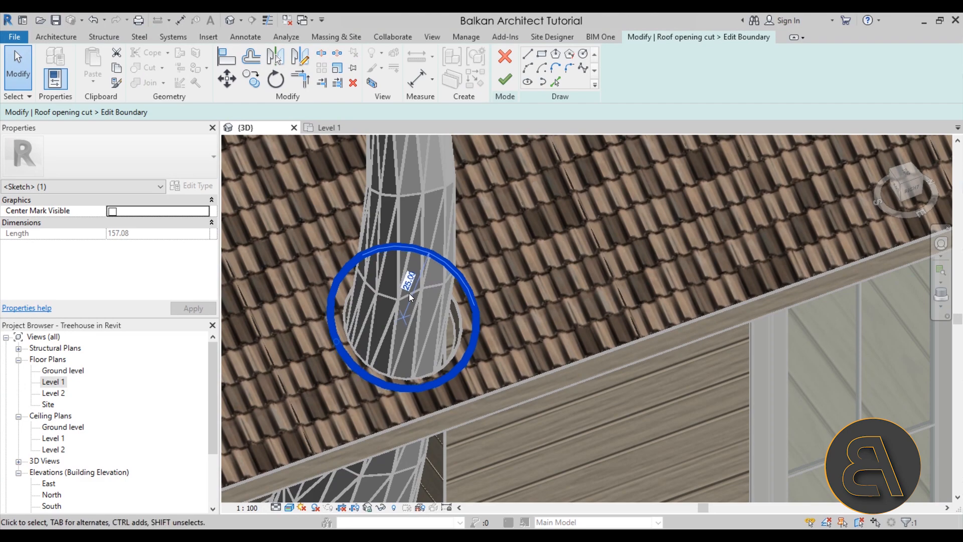
click(506, 80)
Reopen the roof opening's sketch, nudge the circle slightly to centre it around the branch, and finish the edit.
shift+middle_drag(500, 263, 633, 110)
scroll(429, 299, down, 4)
middle_drag(477, 234, 482, 525)
scroll(456, 347, down, 2)
shift+middle_drag(455, 347, 271, 308)
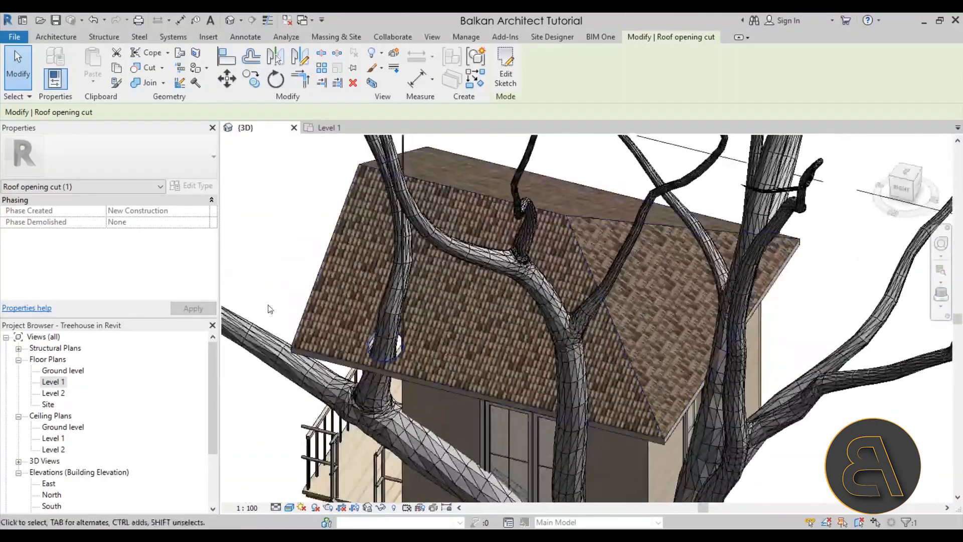
scroll(391, 359, up, 4)
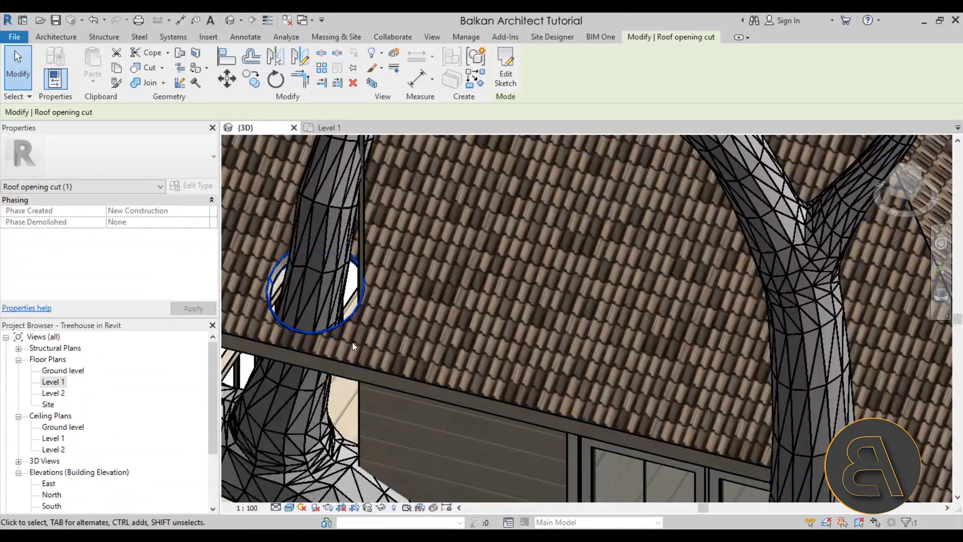
click(506, 68)
scroll(330, 299, up, 3)
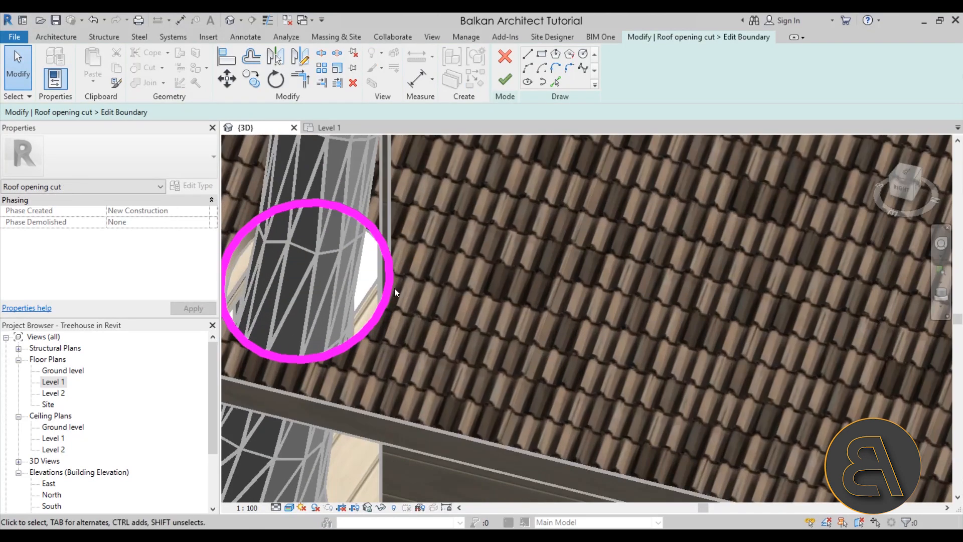
key(Left)
key(Left)
key(Left)
key(Left)
key(Down)
key(Down)
key(Down)
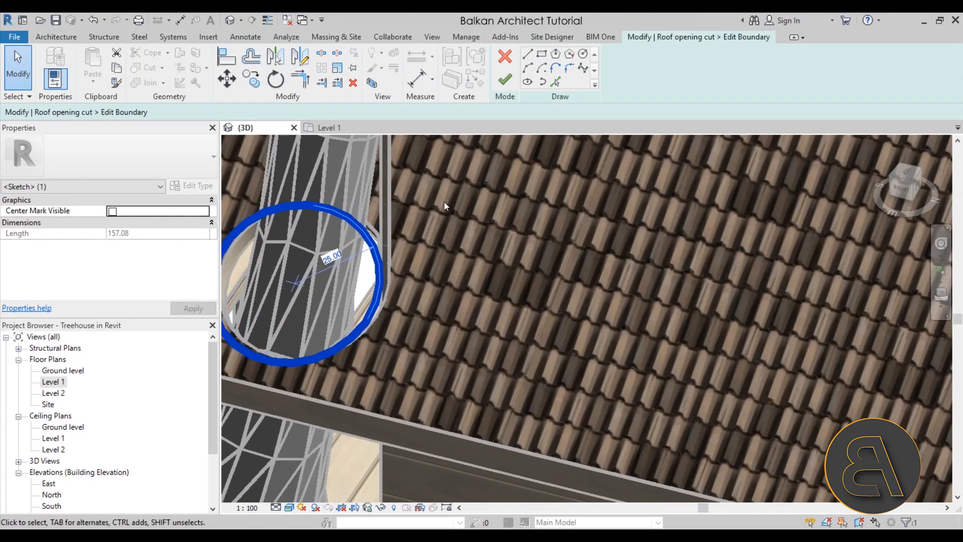
click(504, 79)
Examine the other sides of the tree house, focusing on the thick branch passing through the wall beside the window.
scroll(452, 324, down, 5)
shift+middle_drag(445, 218, 570, 420)
shift+middle_drag(437, 335, 771, 345)
scroll(410, 256, up, 3)
scroll(409, 278, up, 2)
scroll(478, 328, down, 5)
scroll(477, 327, down, 5)
scroll(416, 322, up, 8)
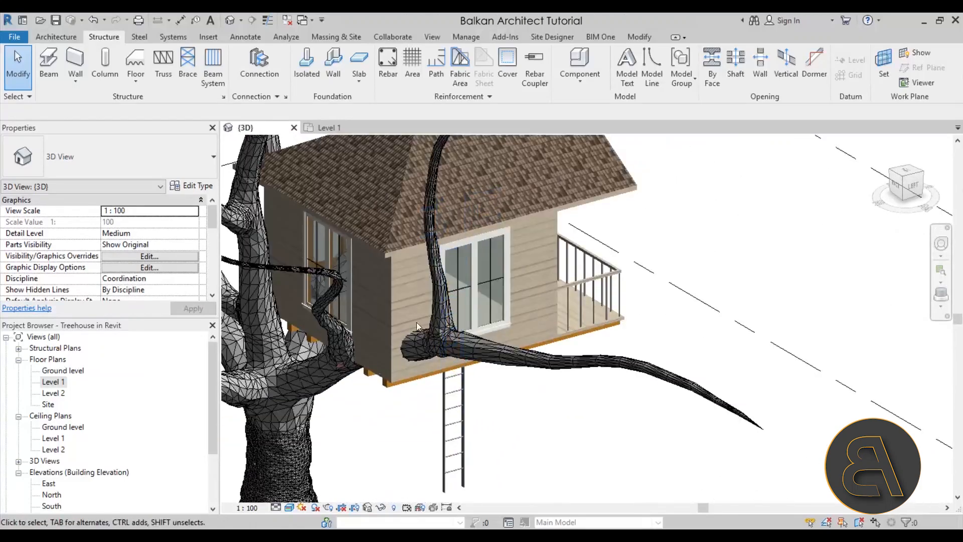
scroll(378, 389, down, 2)
shift+middle_drag(380, 389, 332, 354)
scroll(317, 328, up, 4)
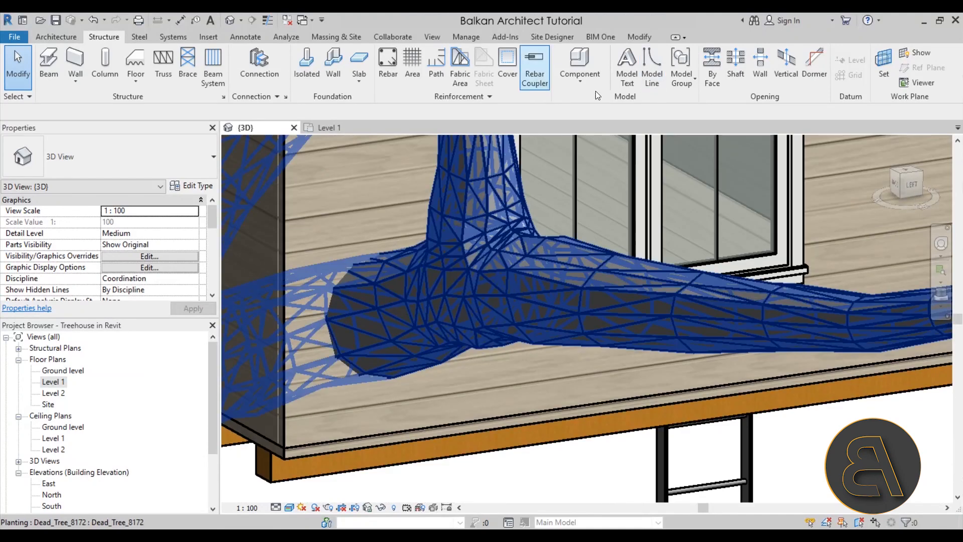
click(712, 82)
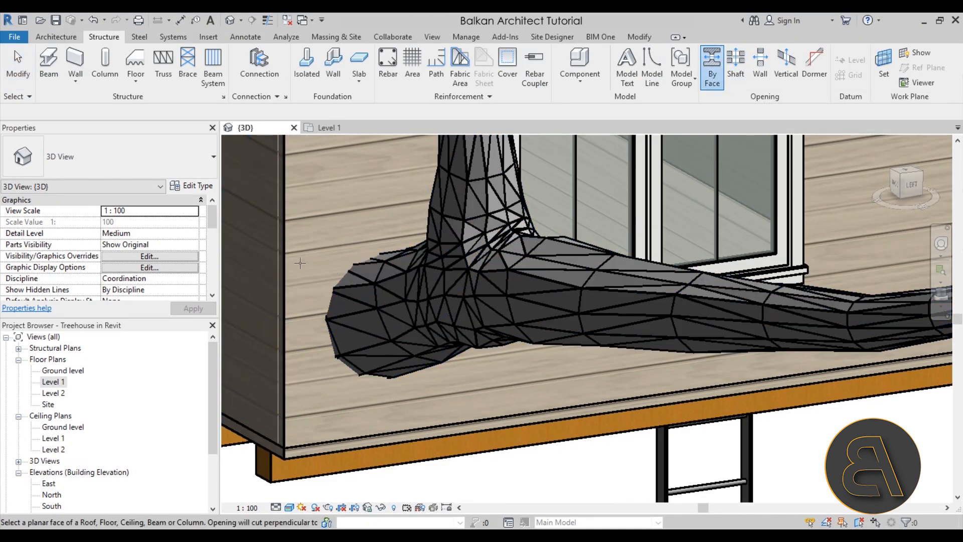
key(Tab)
scroll(314, 443, down, 5)
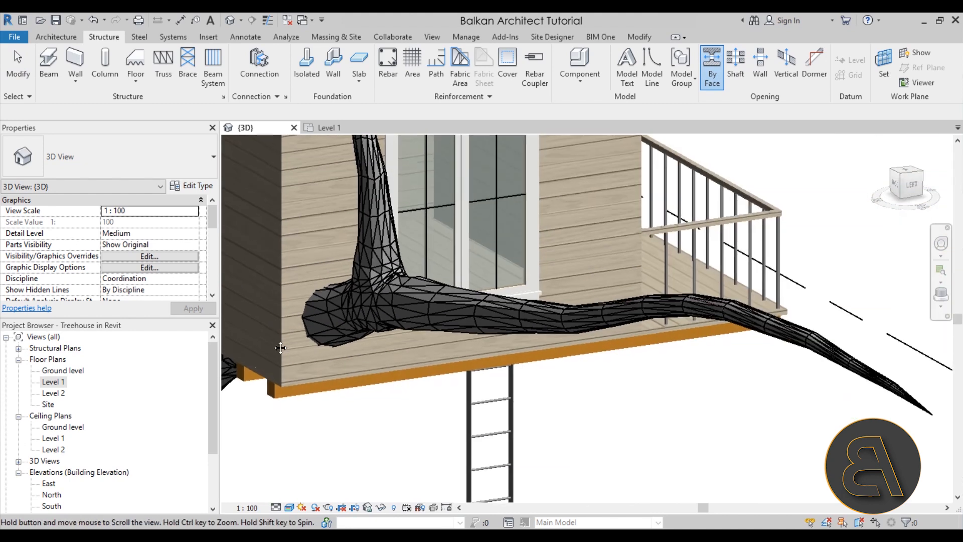
scroll(535, 325, down, 2)
shift+middle_drag(535, 325, 550, 279)
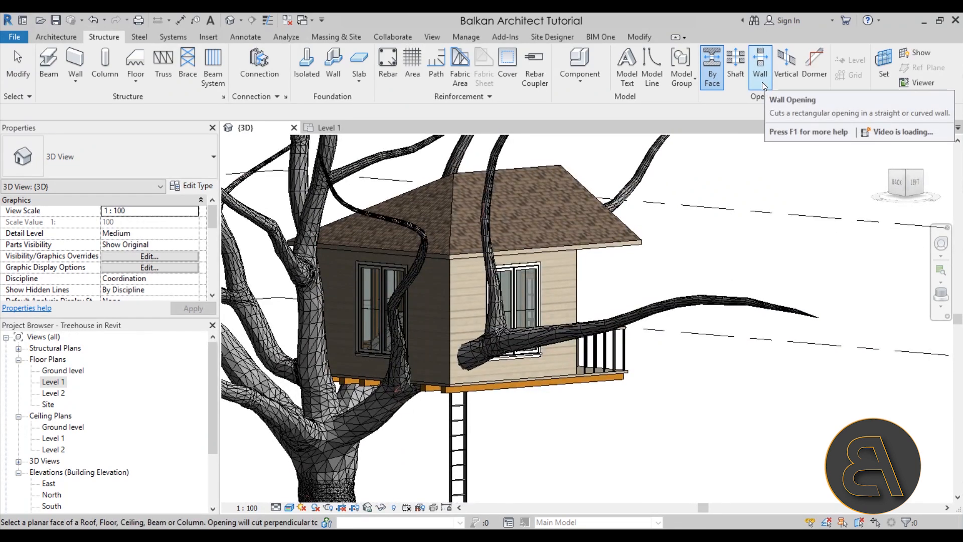
scroll(568, 281, up, 2)
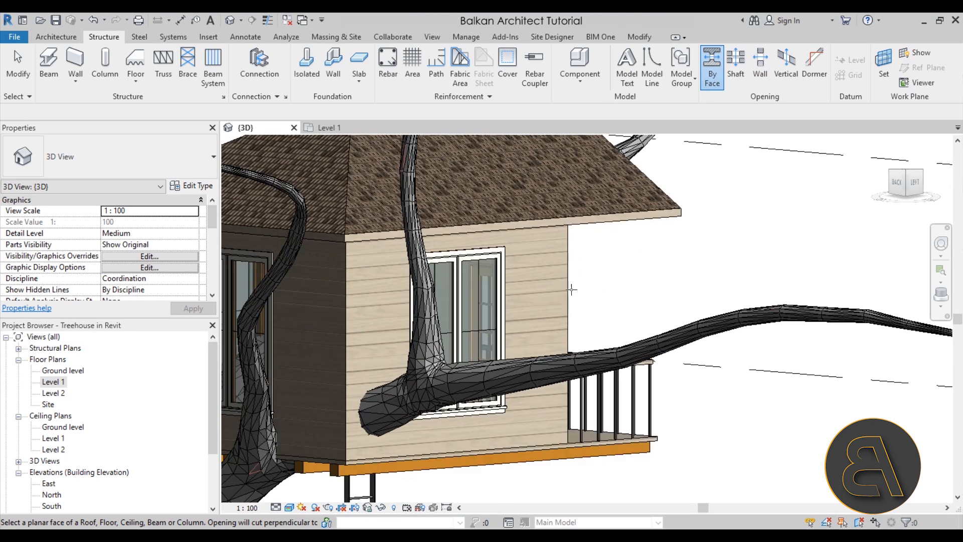
key(Escape)
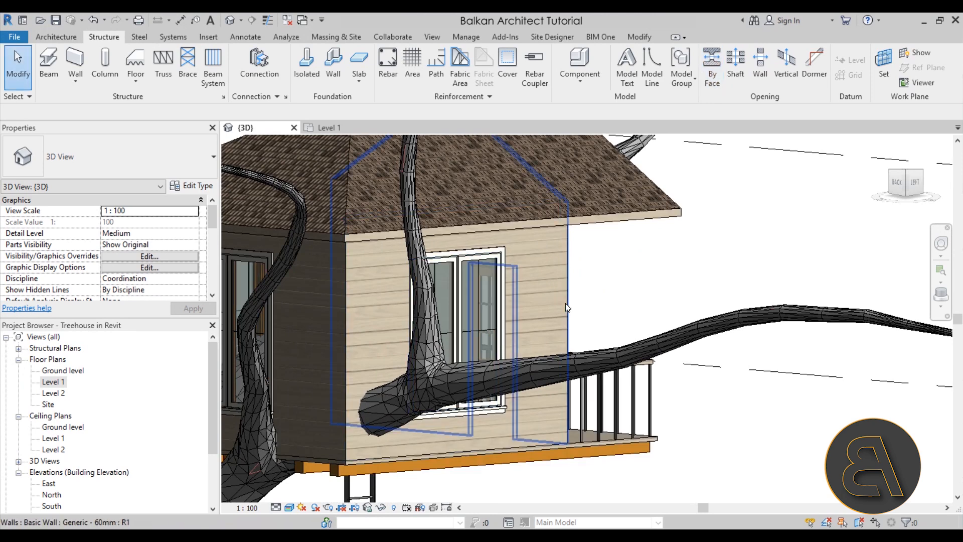
click(565, 303)
key(Escape)
Start an in-place model component in the Walls family category, accepting the default name.
click(59, 38)
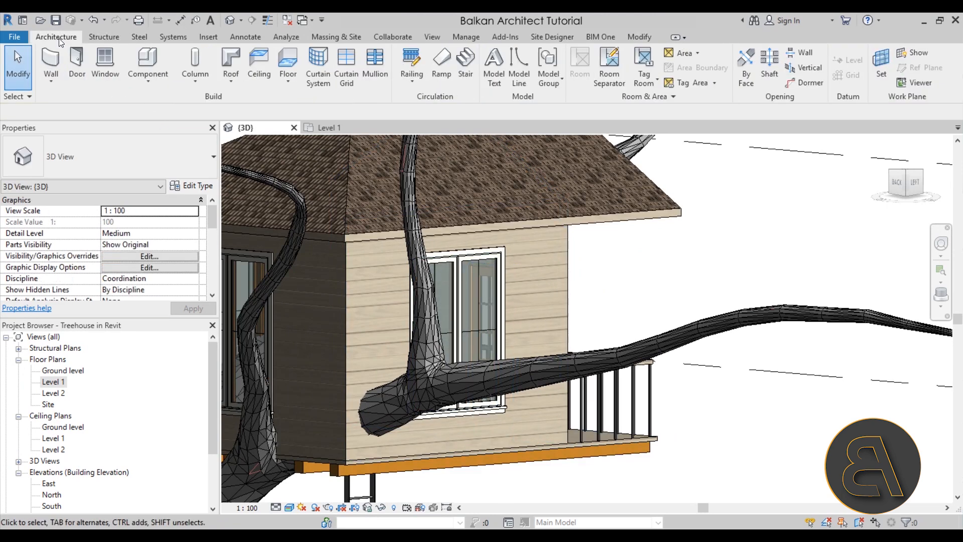
click(153, 82)
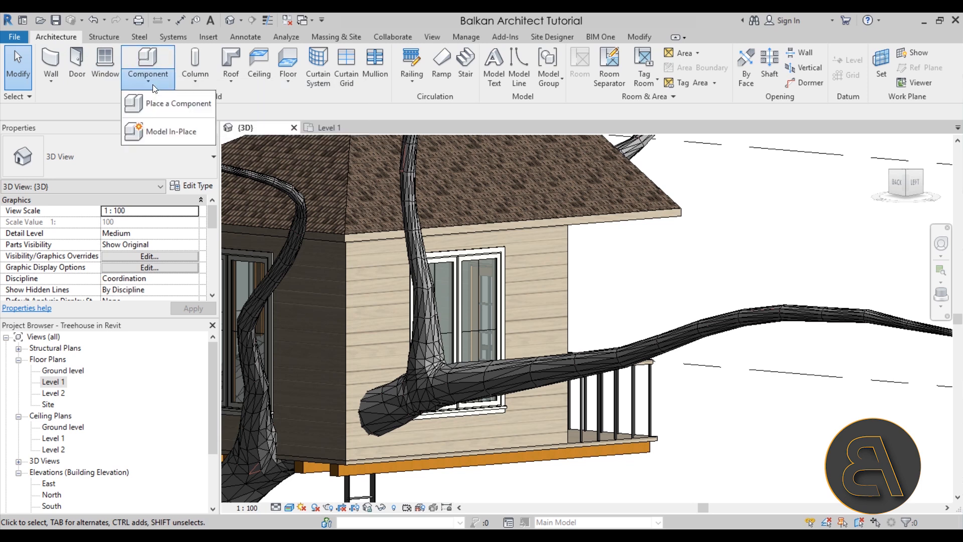
click(167, 132)
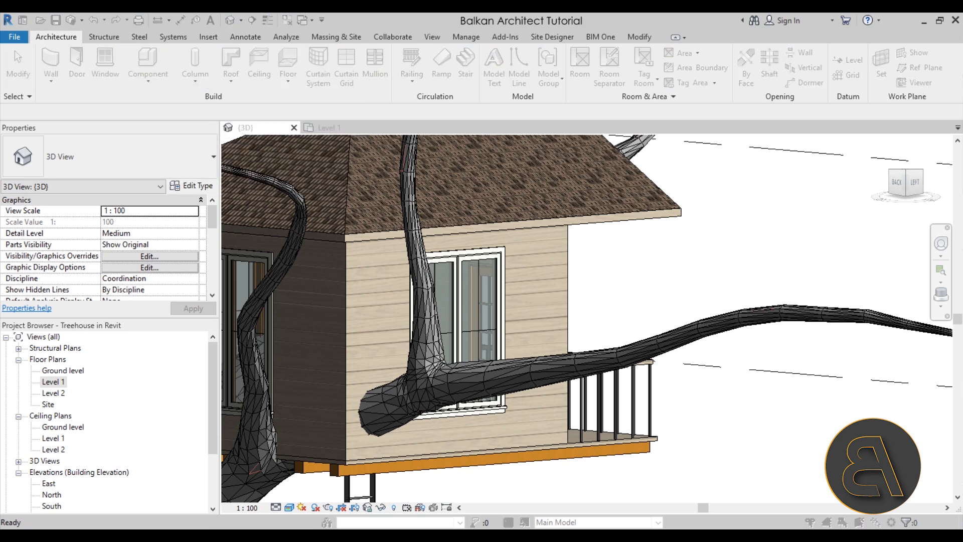
drag(389, 132, 411, 105)
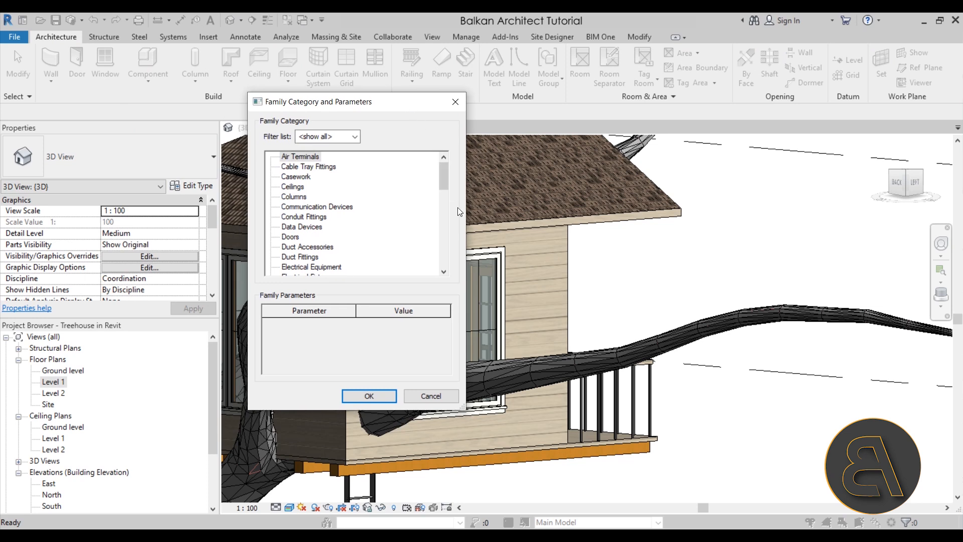
drag(439, 177, 443, 263)
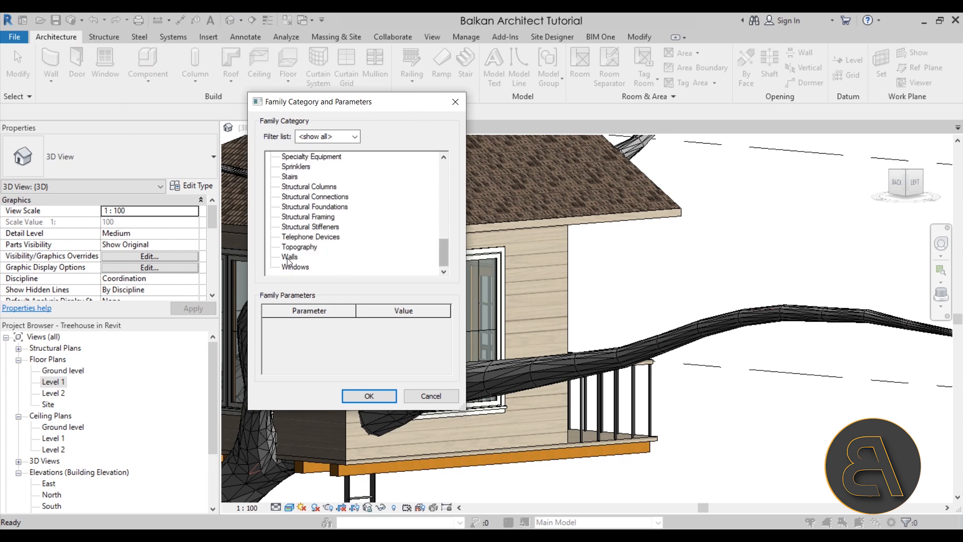
double_click(289, 263)
click(446, 284)
Set the work plane by picking the outer face of the wall that the thick branch passes through.
shift+middle_drag(398, 416, 550, 358)
scroll(395, 356, up, 3)
click(744, 73)
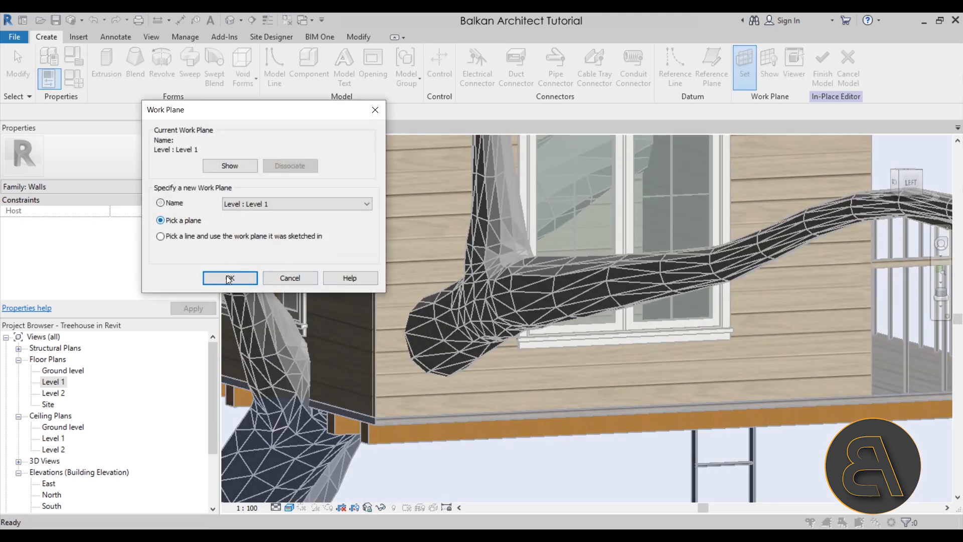
click(227, 279)
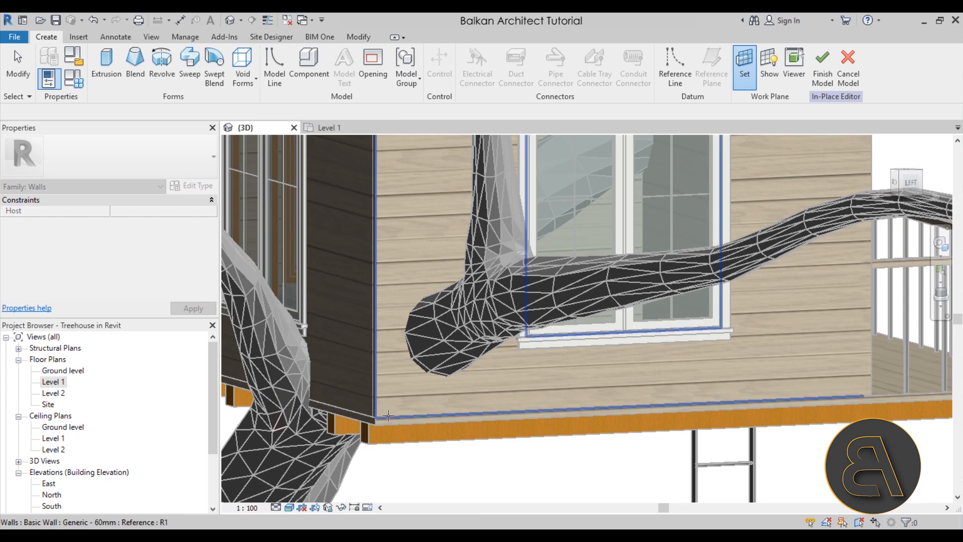
click(388, 416)
Create a void extrusion 25 deep from a circle sketched around the thick branch on the wall face.
scroll(426, 384, up, 3)
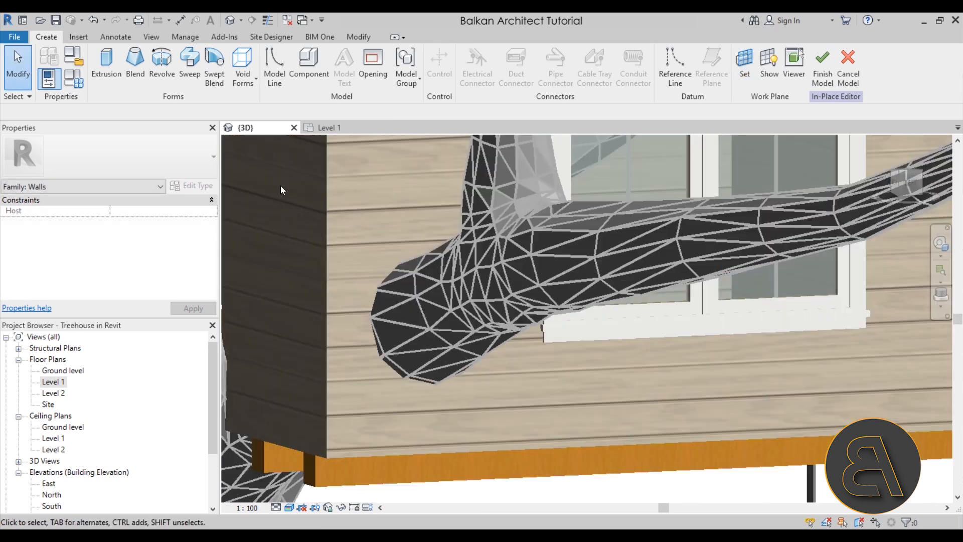
click(251, 86)
click(266, 112)
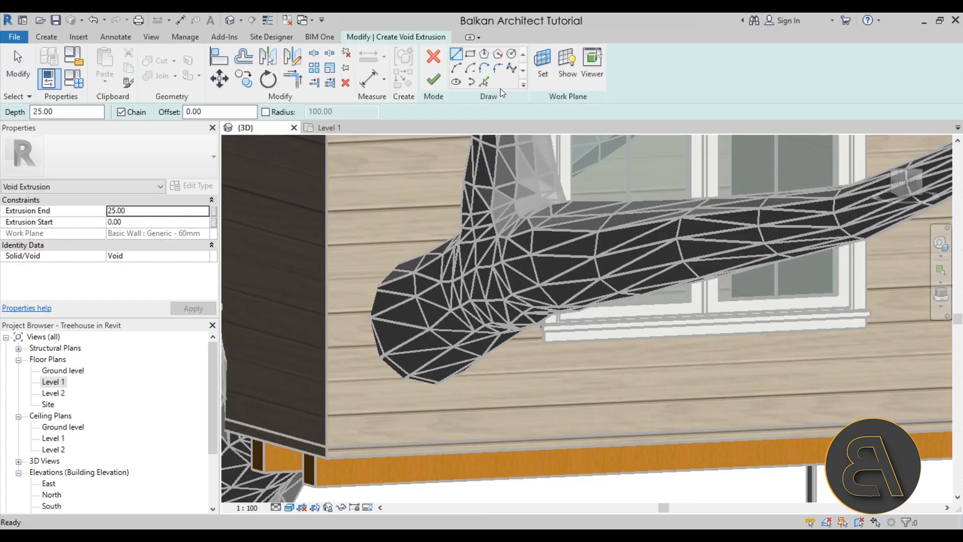
click(511, 54)
click(423, 321)
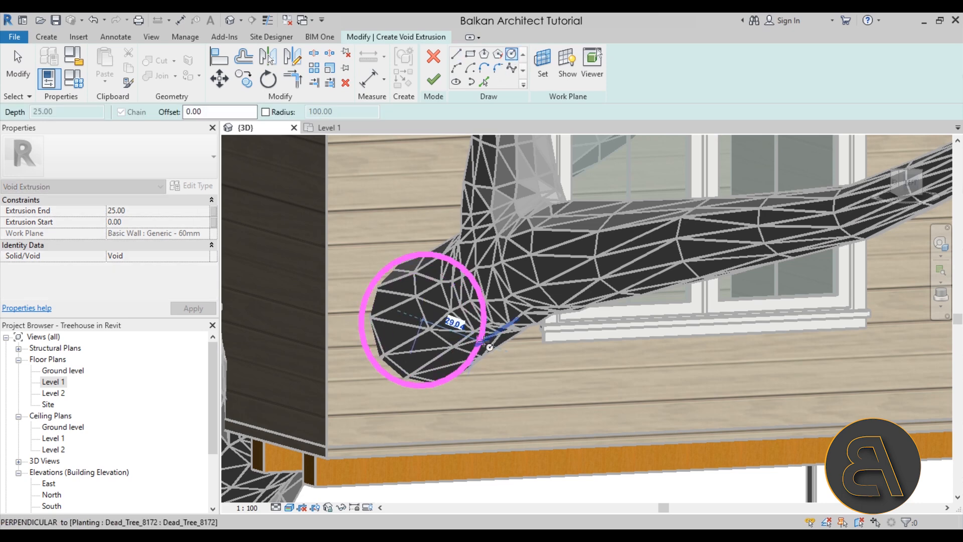
mouse_move(493, 369)
shift+middle_down()
mouse_move(441, 373)
mouse_move(442, 356)
mouse_move(459, 338)
shift+middle_up()
click(433, 79)
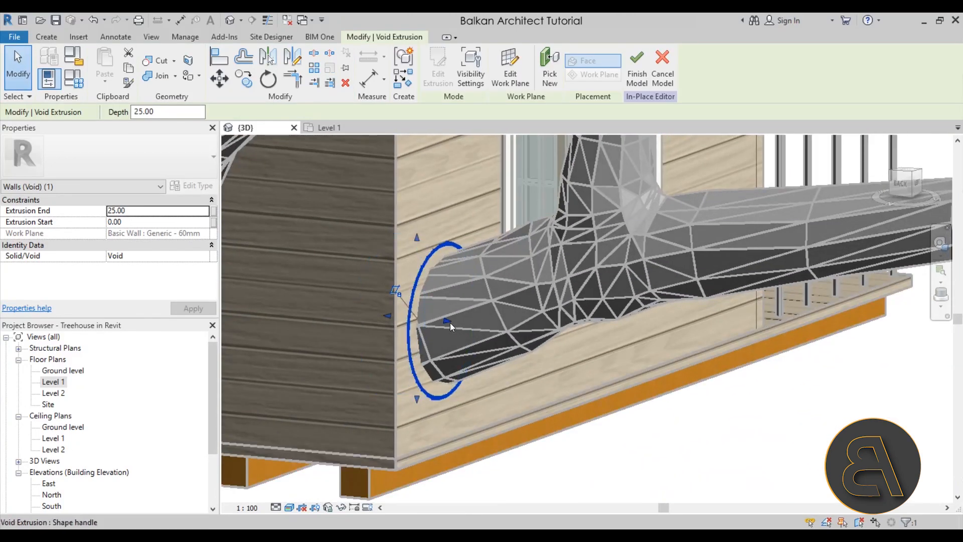
Stretch the void cylinder outward from the wall face along the thick branch.
drag(450, 324, 481, 324)
click(526, 411)
shift+middle_drag(534, 405, 496, 396)
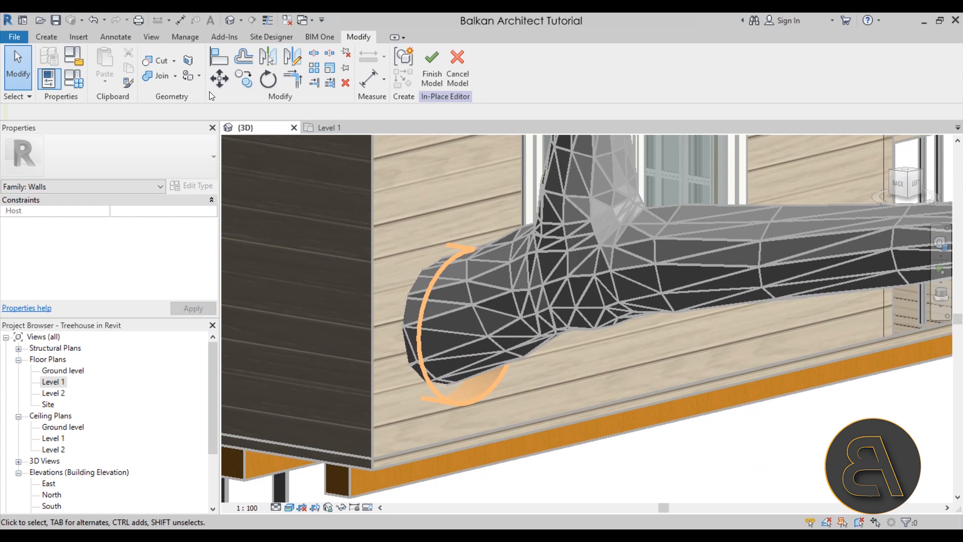
Cut the void cylinder out of the wall around the branch and finish the in-place model.
click(168, 63)
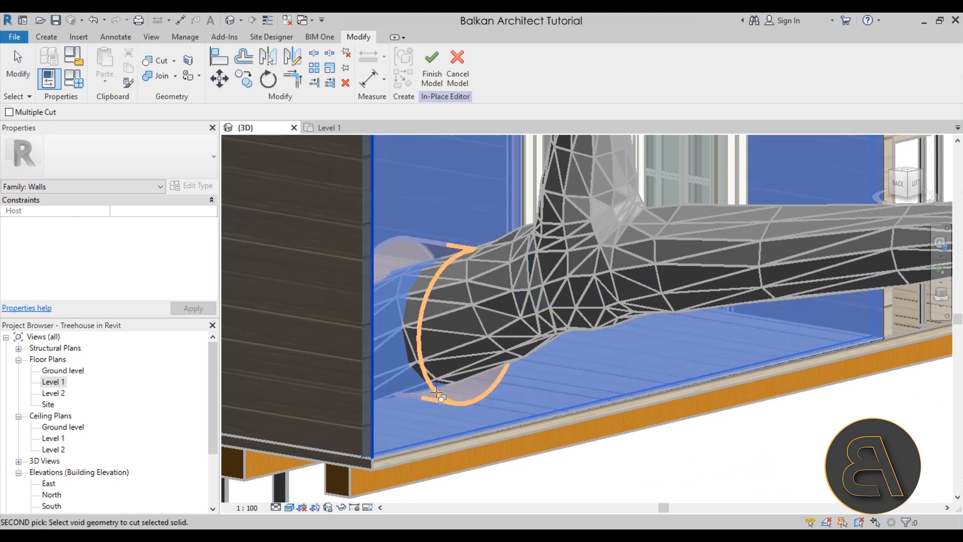
shift+middle_drag(532, 389, 493, 386)
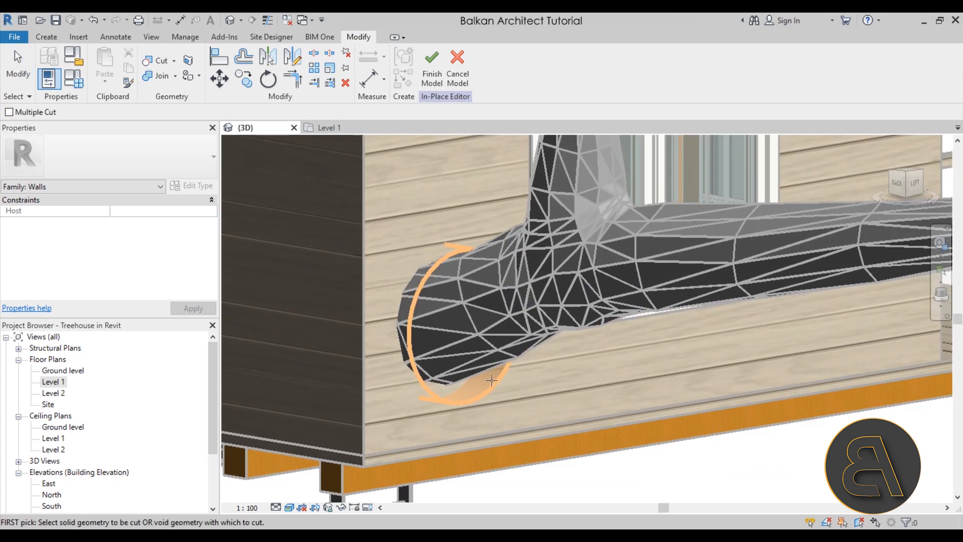
click(466, 397)
click(372, 421)
shift+middle_drag(372, 421, 397, 452)
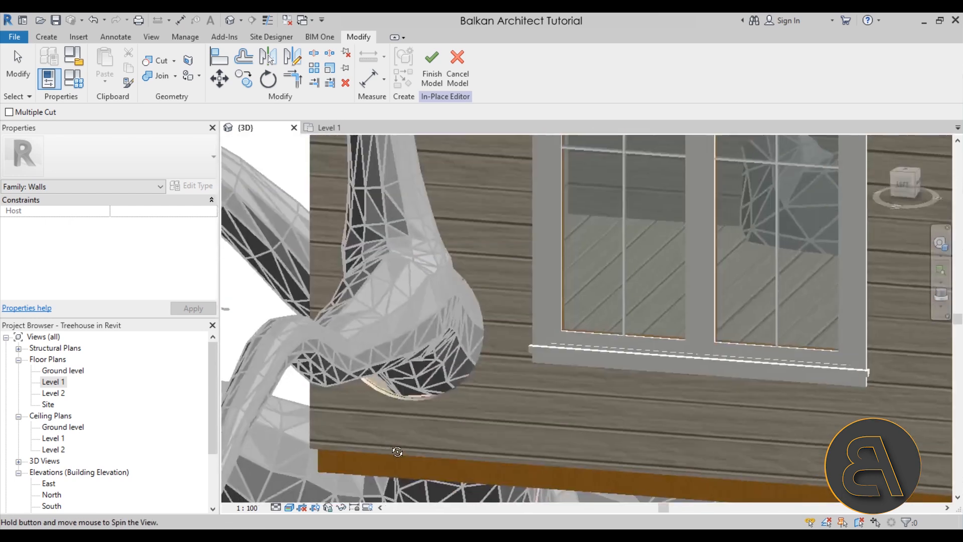
click(432, 70)
shift+middle_drag(467, 252, 440, 400)
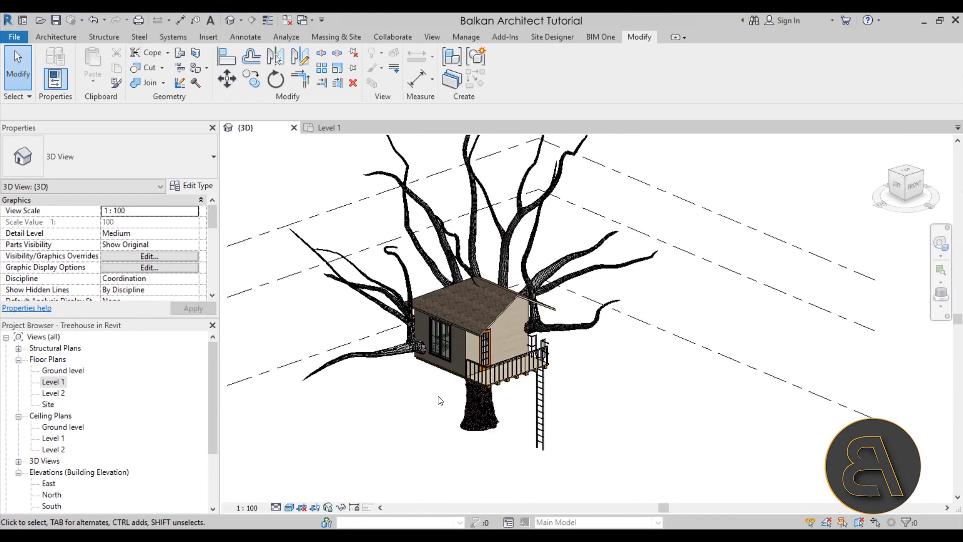